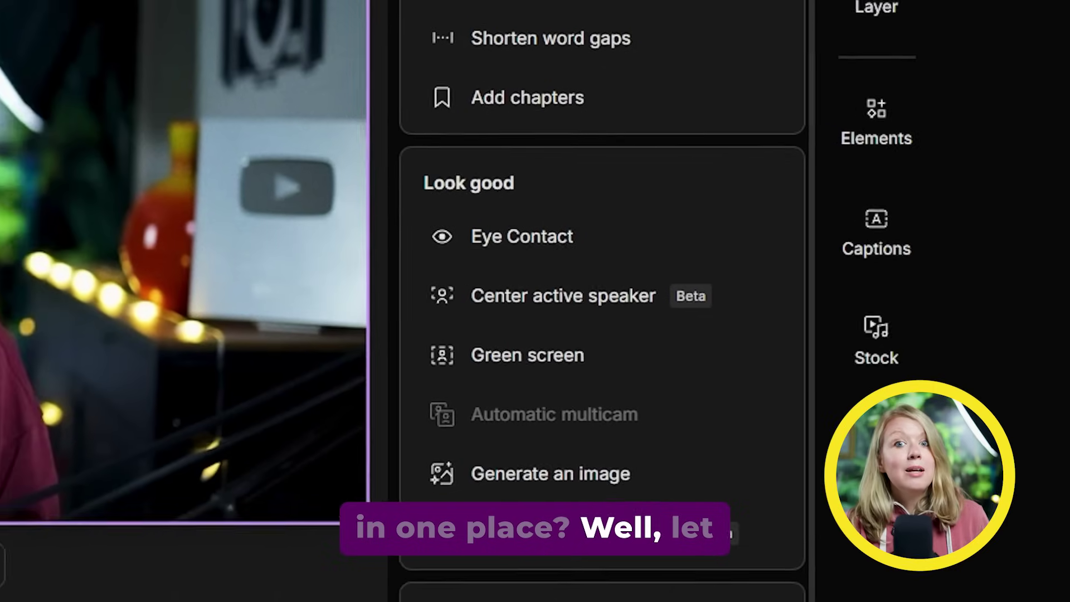
# Delete the selected sentence from the transcript
pyautogui.press('BackSpace')
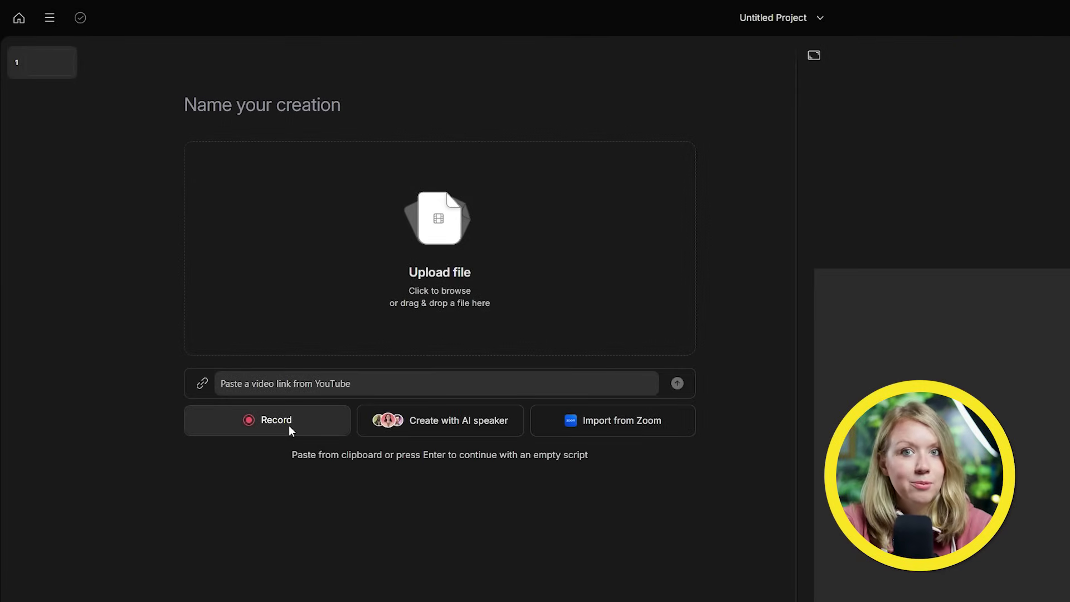
# Import Footage.mp4 with one speaker named after the presenter, language left on Auto
pyautogui.click(359, 387)
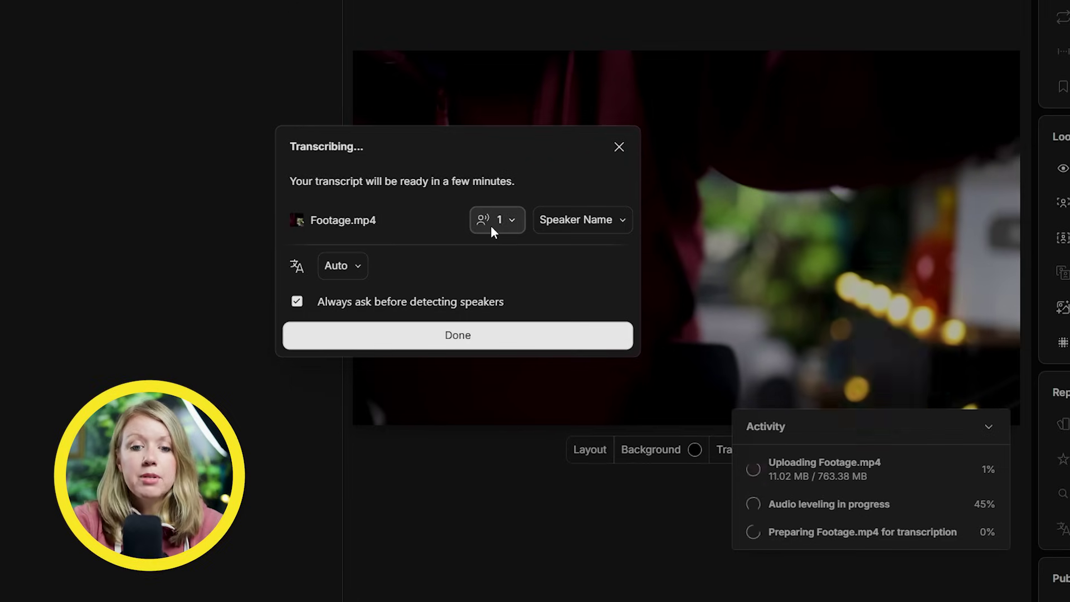
pyautogui.click(553, 220)
pyautogui.write('Kelsey')
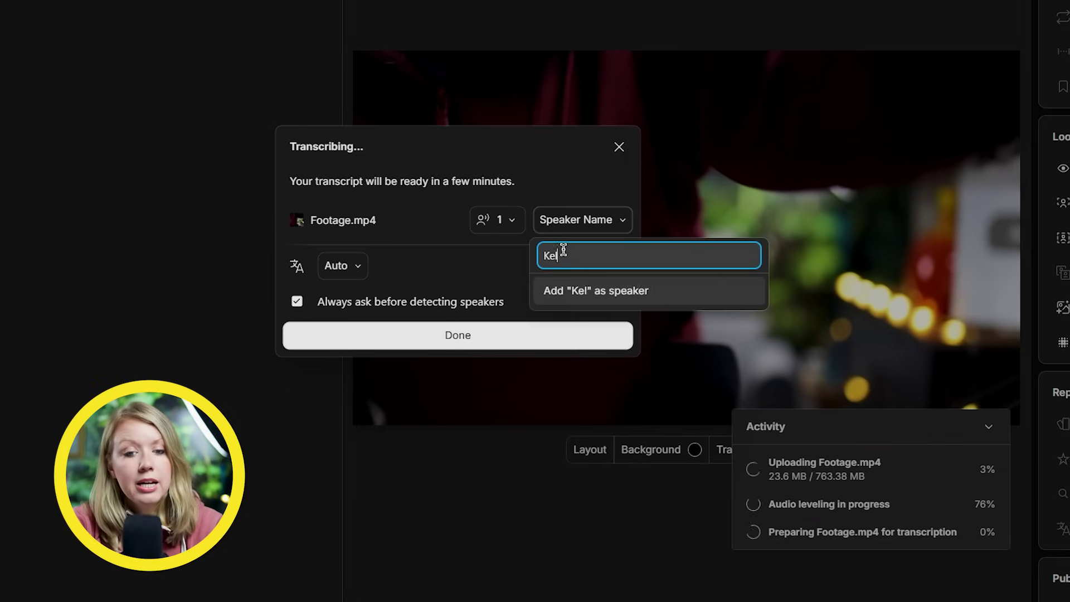
pyautogui.press('Return')
pyautogui.click(335, 266)
pyautogui.click(361, 300)
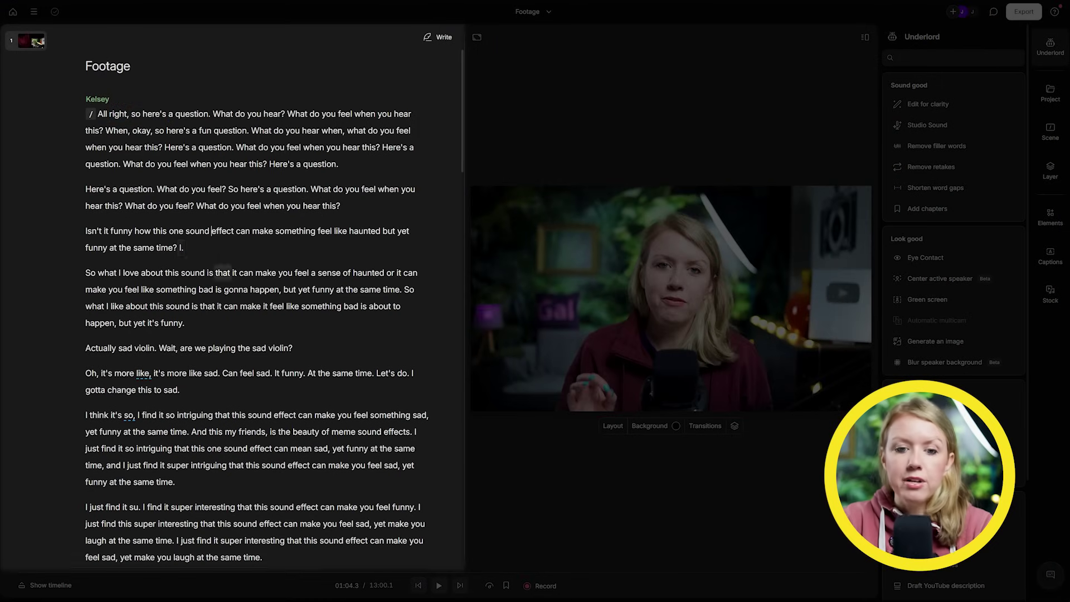
# Show the timeline beneath the transcript
pyautogui.scroll(10, 256, 306)
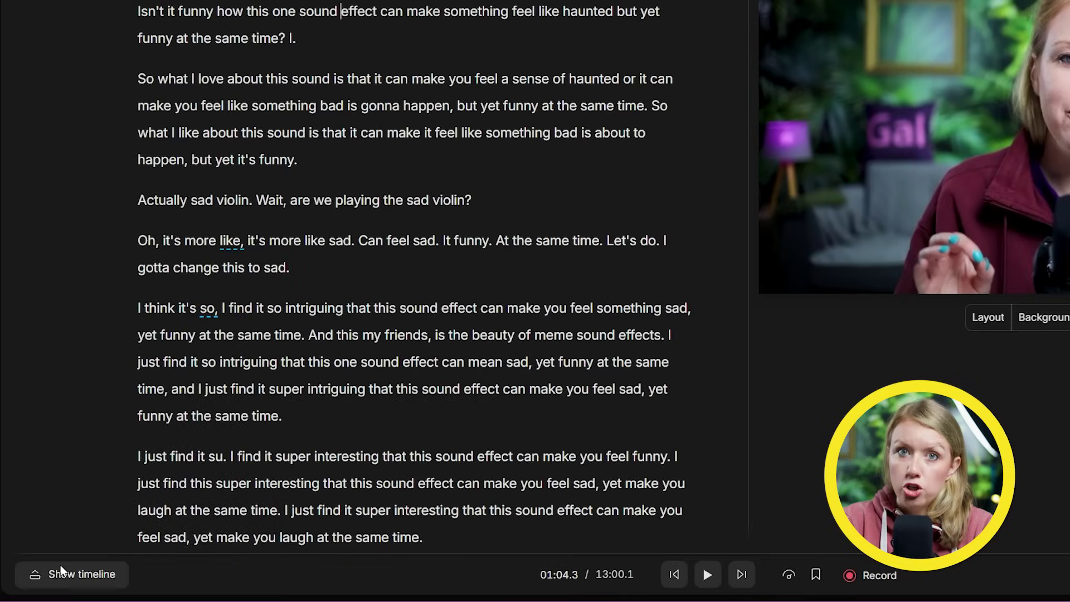
pyautogui.click(57, 568)
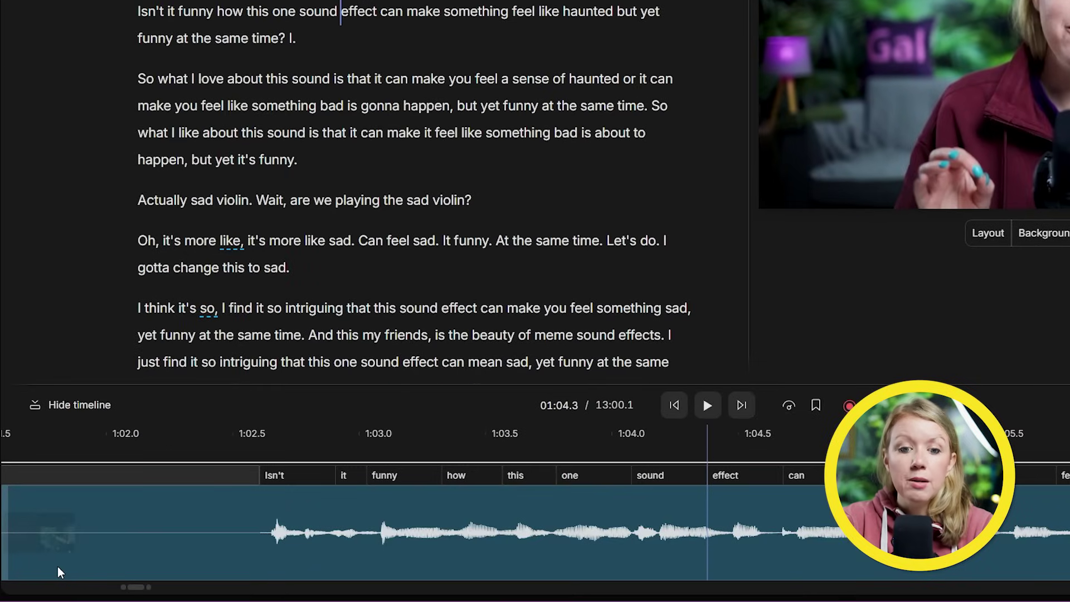
pyautogui.scroll(-5, 479, 547)
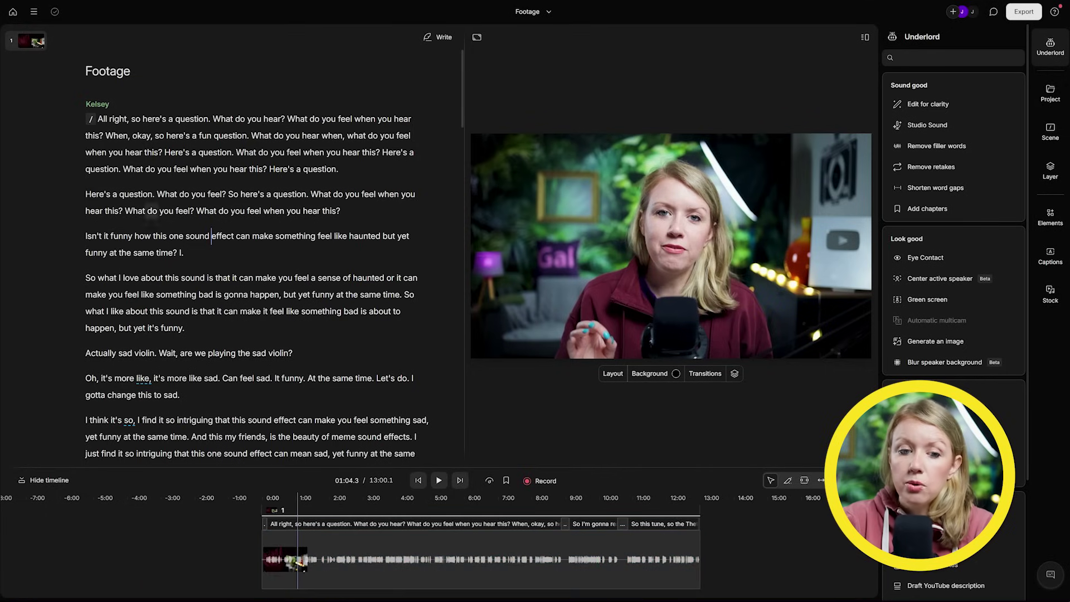
# Preview from 'When' and delete the opening paragraph, cutting the length to 12:01.0
pyautogui.click(117, 135)
pyautogui.press('space')
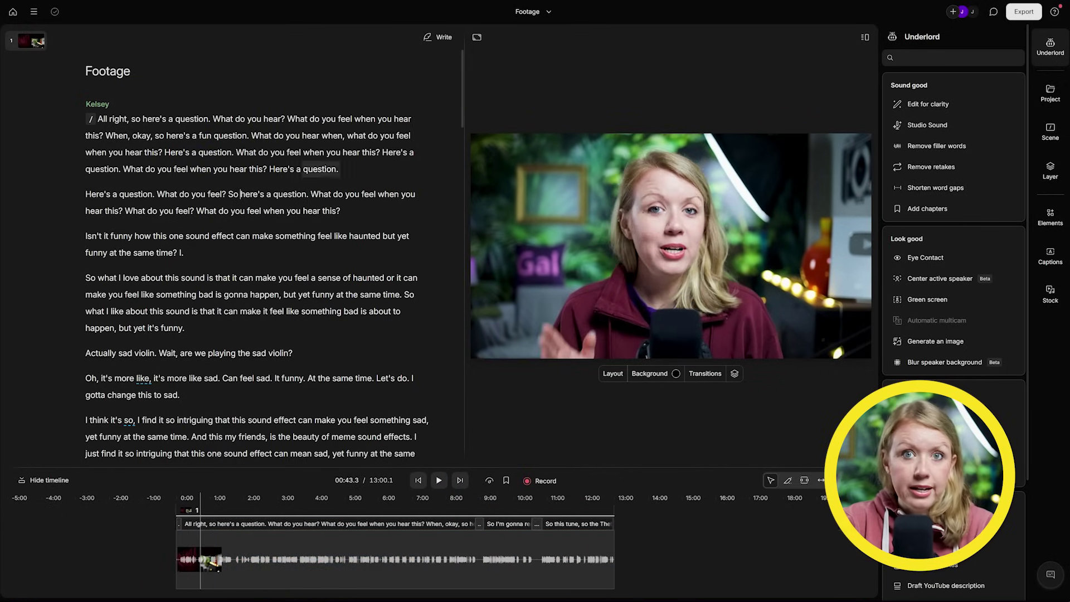
pyautogui.click(67, 98)
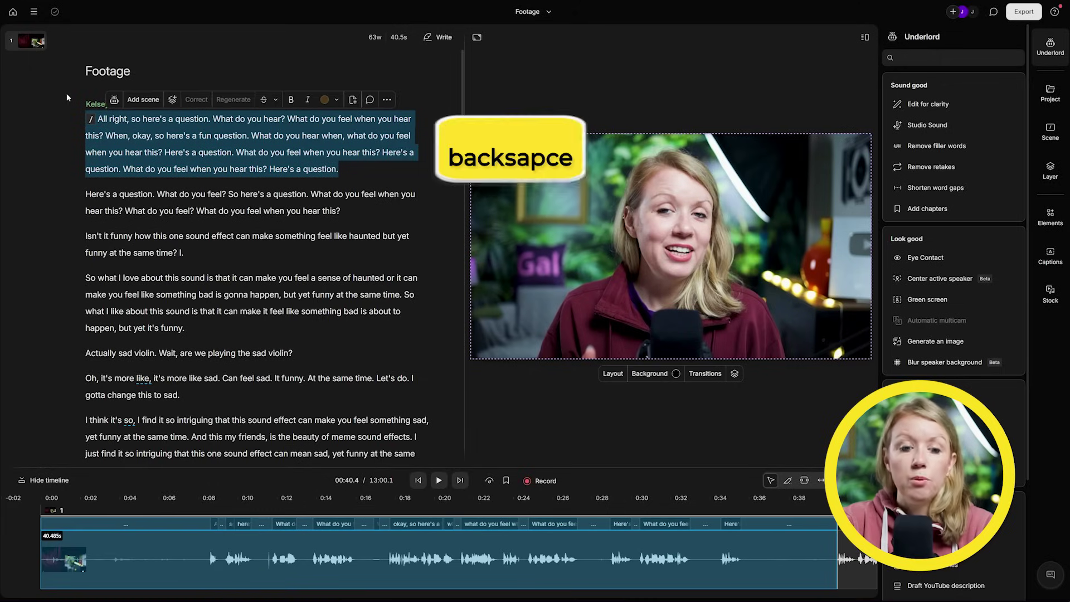
pyautogui.press('BackSpace')
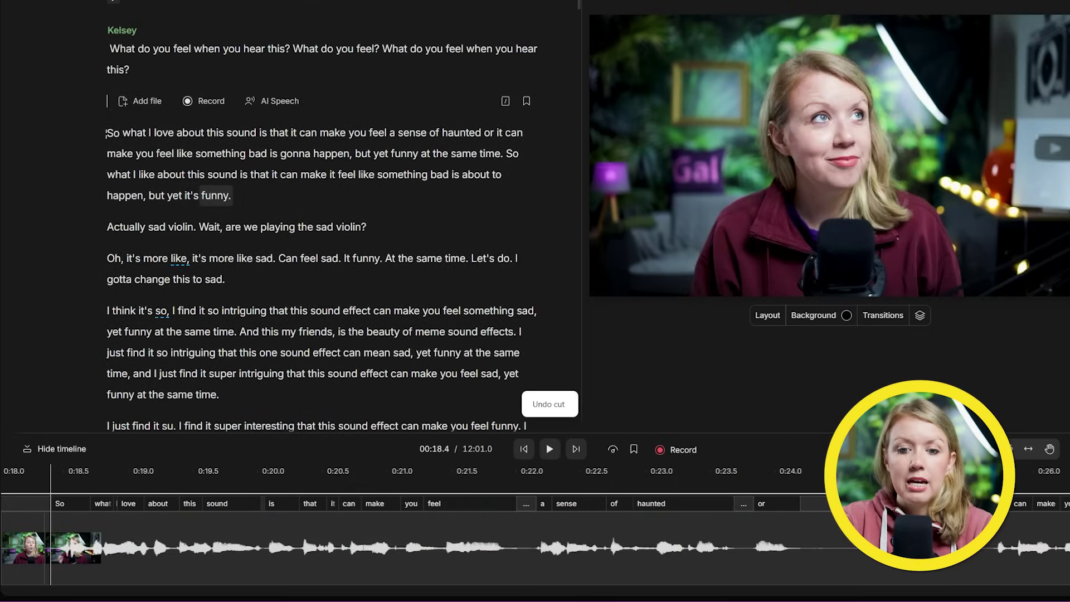
# Paste the cut 'Isn't it funny…' paragraph as a new paragraph after 'funny.'
pyautogui.click(231, 195)
pyautogui.press('Return')
pyautogui.write("Isn't it funny how this one sound effect can make something feel like haunted but yet funny at the same time?")
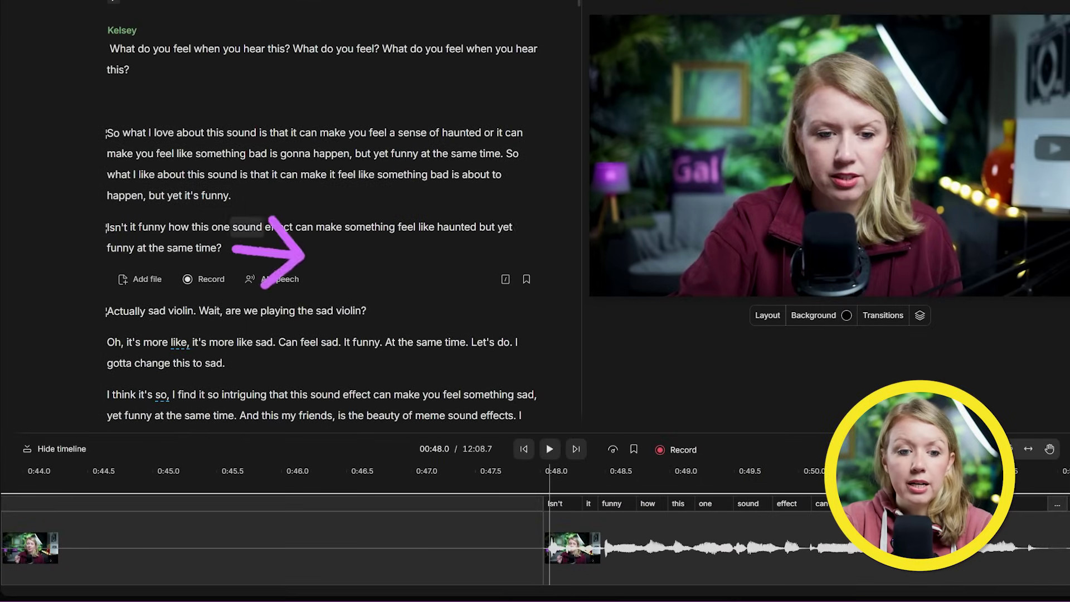
pyautogui.scroll(-5, 462, 539)
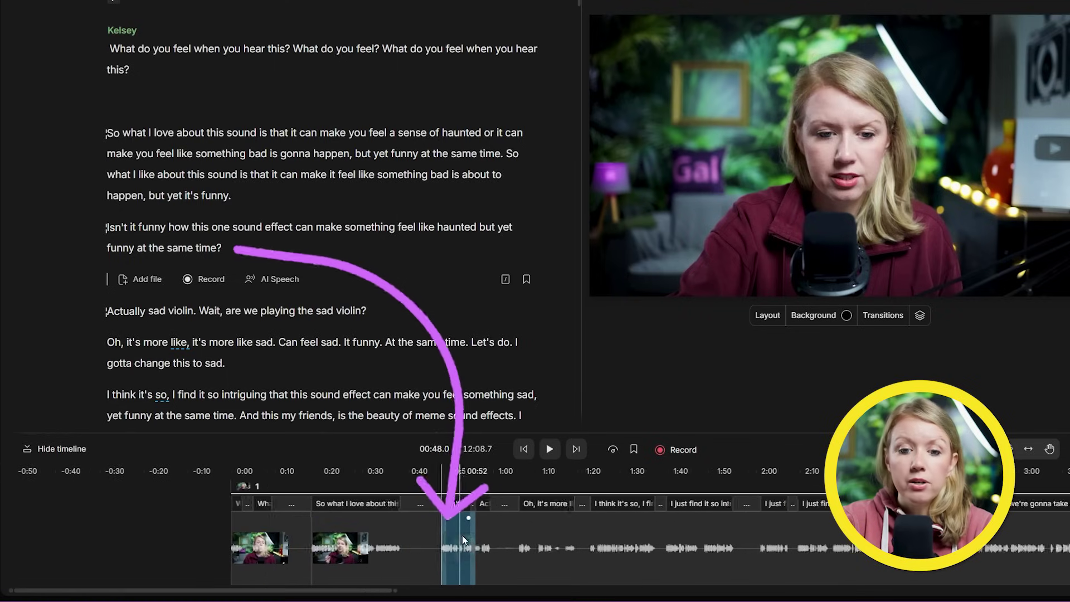
pyautogui.scroll(2, 462, 540)
# Mark the words 'it can make … or' as ignored
pyautogui.click(457, 544)
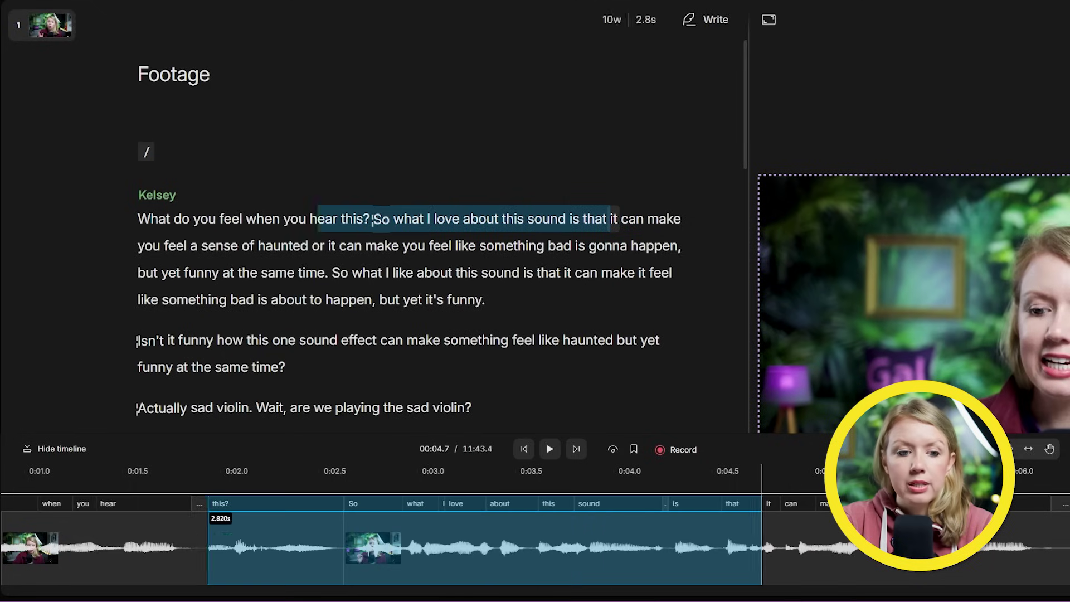
pyautogui.moveTo(613, 218); pyautogui.dragTo(337, 246)
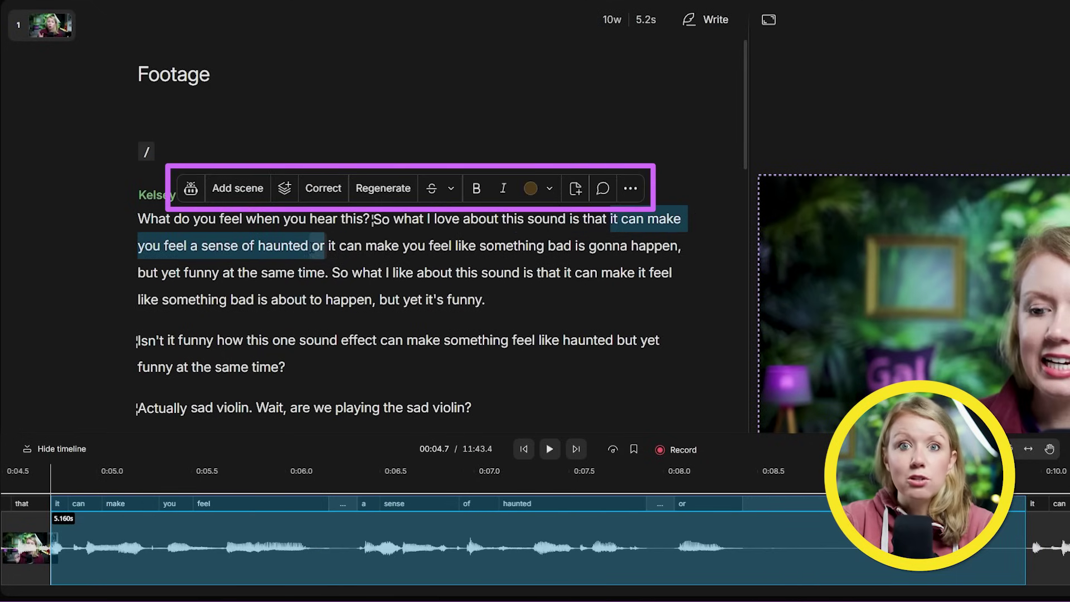
pyautogui.click(430, 192)
pyautogui.click(633, 218)
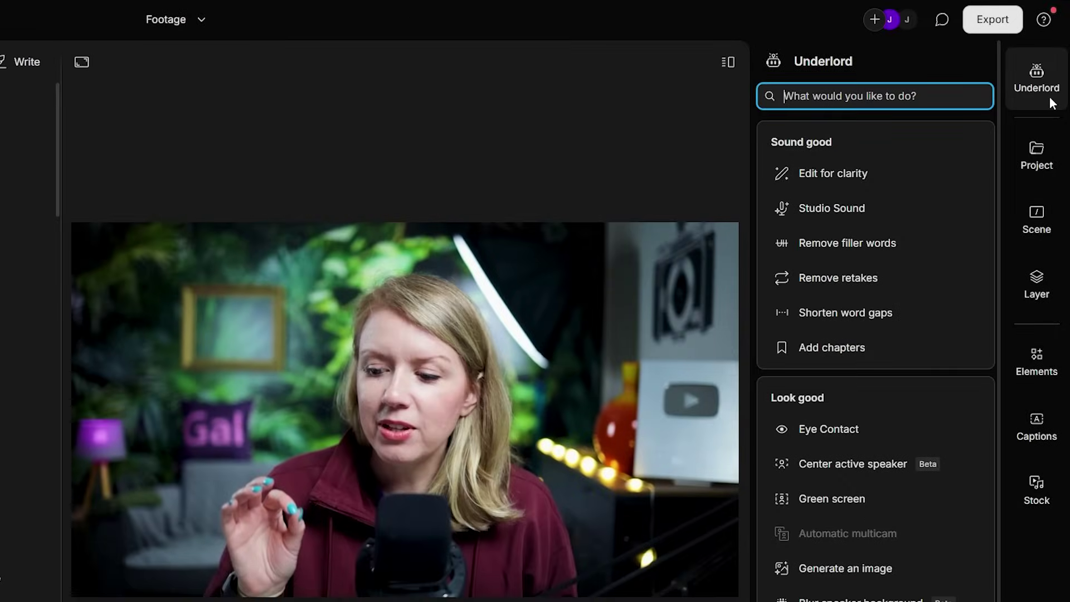
# Reopen Underlord, scan for filler words, then choose the Remove retakes action
pyautogui.click(1055, 57)
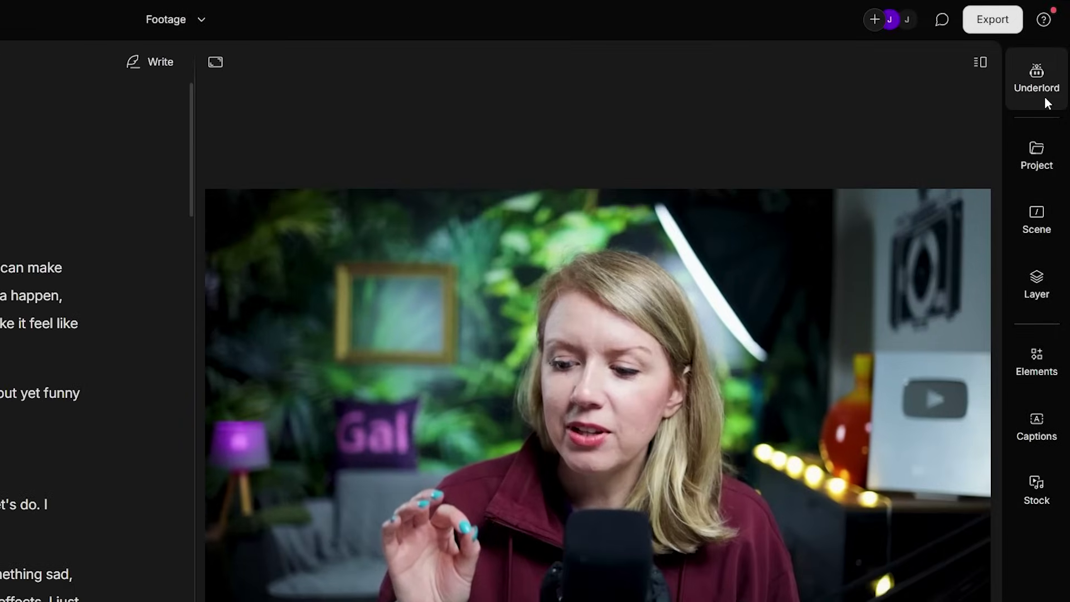
pyautogui.click(1044, 97)
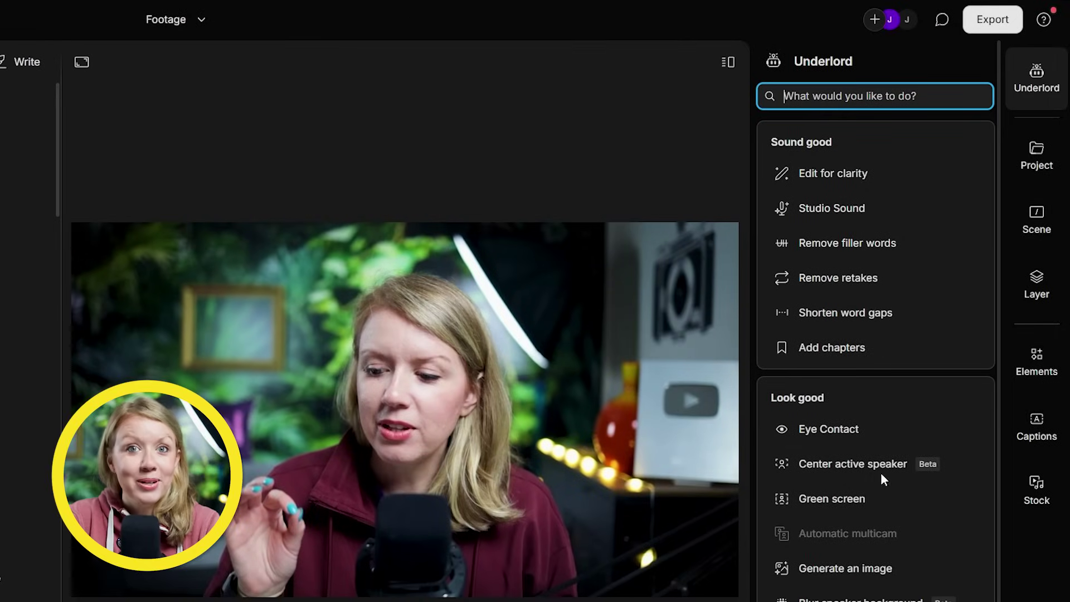
pyautogui.scroll(-3, 884, 479)
pyautogui.scroll(3, 878, 530)
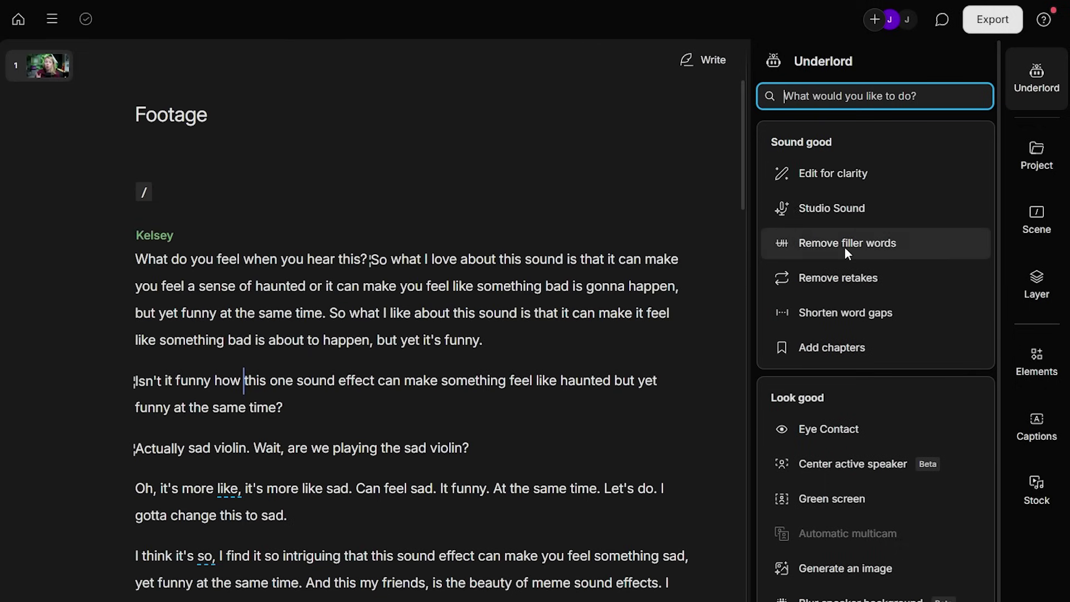
pyautogui.click(836, 248)
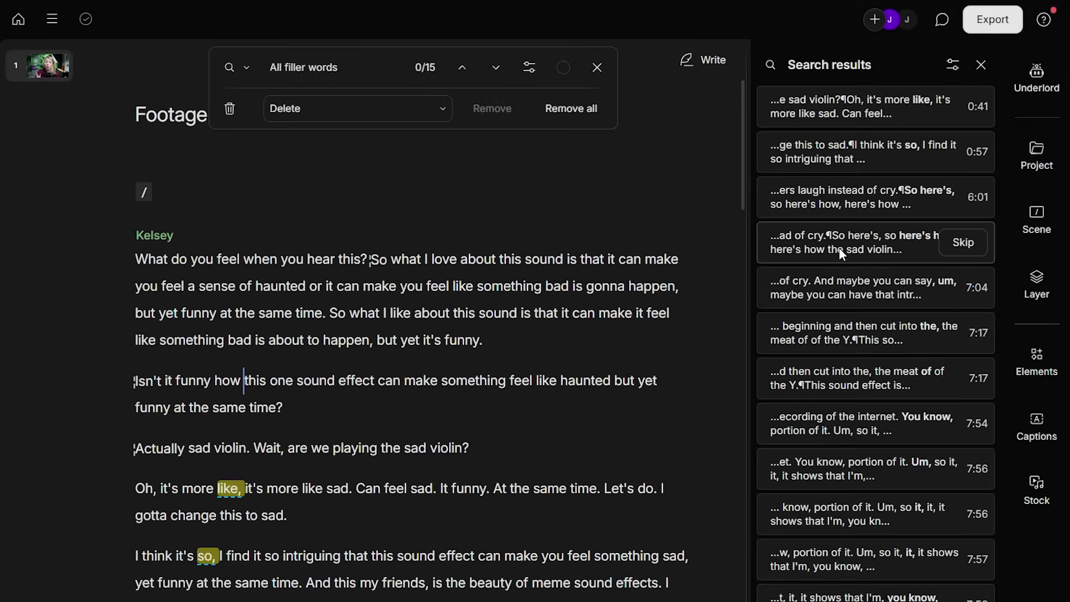
pyautogui.click(1015, 102)
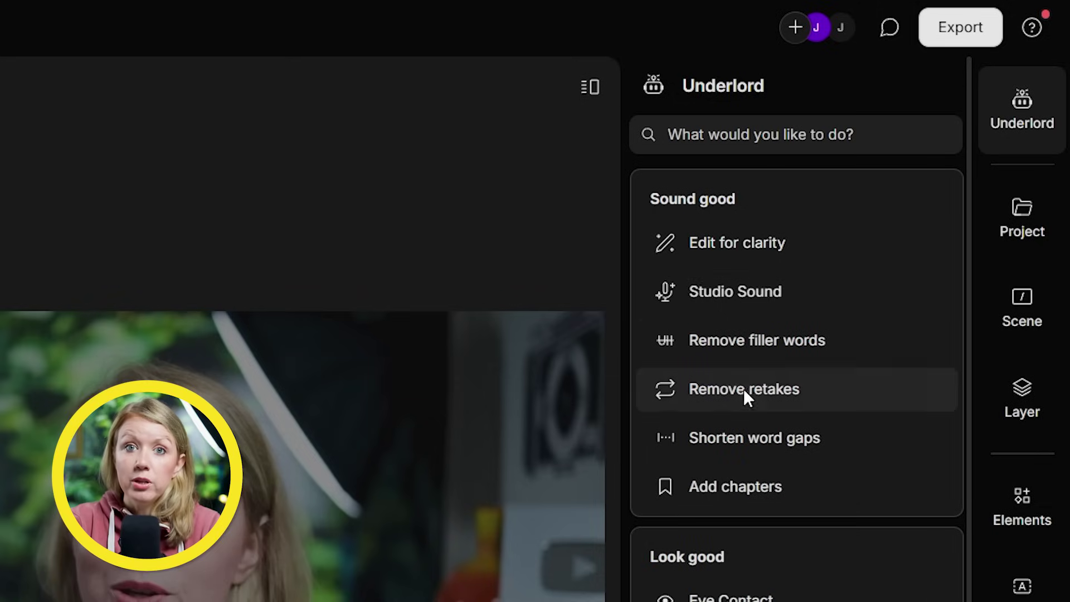
pyautogui.click(747, 391)
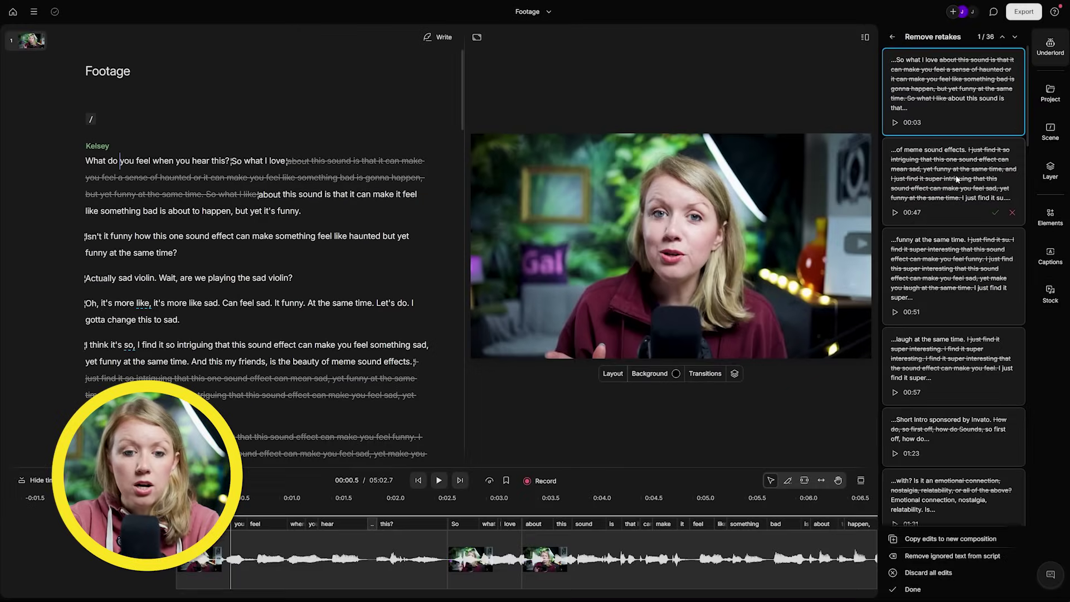
# Review the third retake, accept two suggested retake cuts, and choose Edit for clarity
pyautogui.click(824, 595)
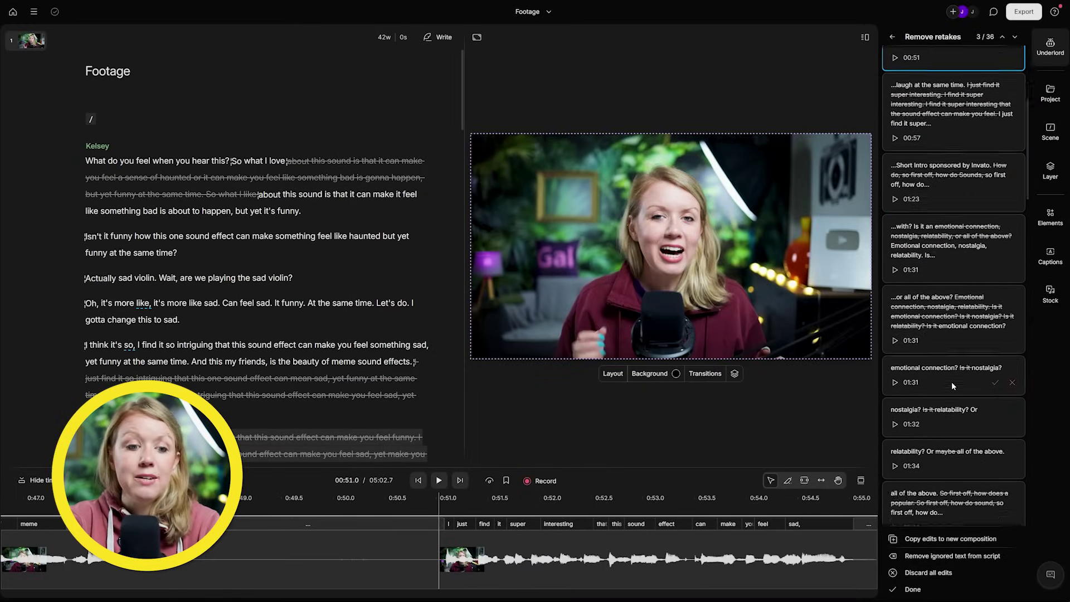
pyautogui.press('space')
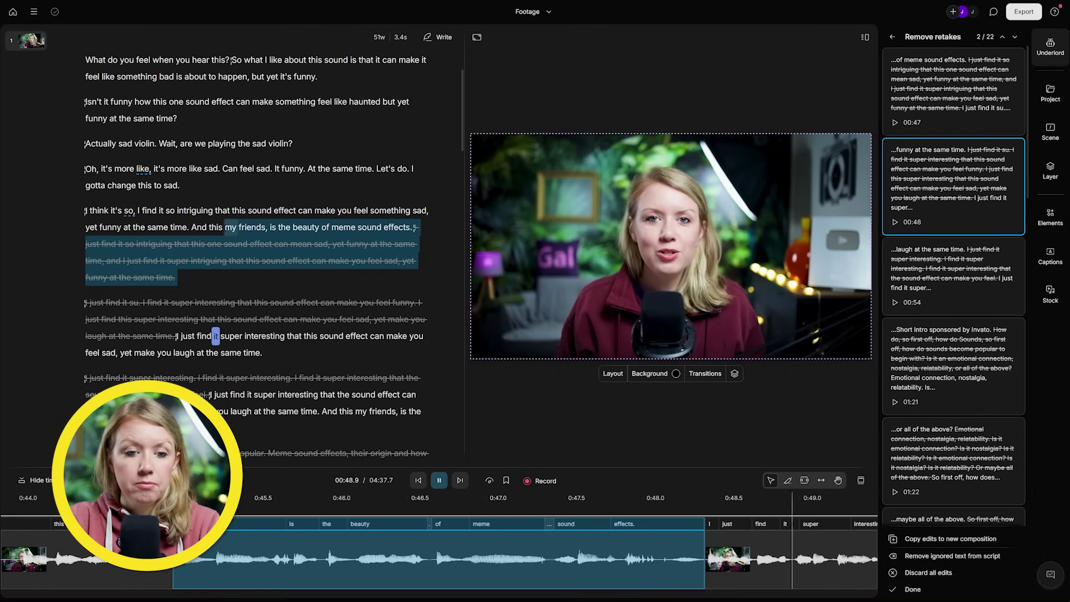
pyautogui.moveTo(992, 120)
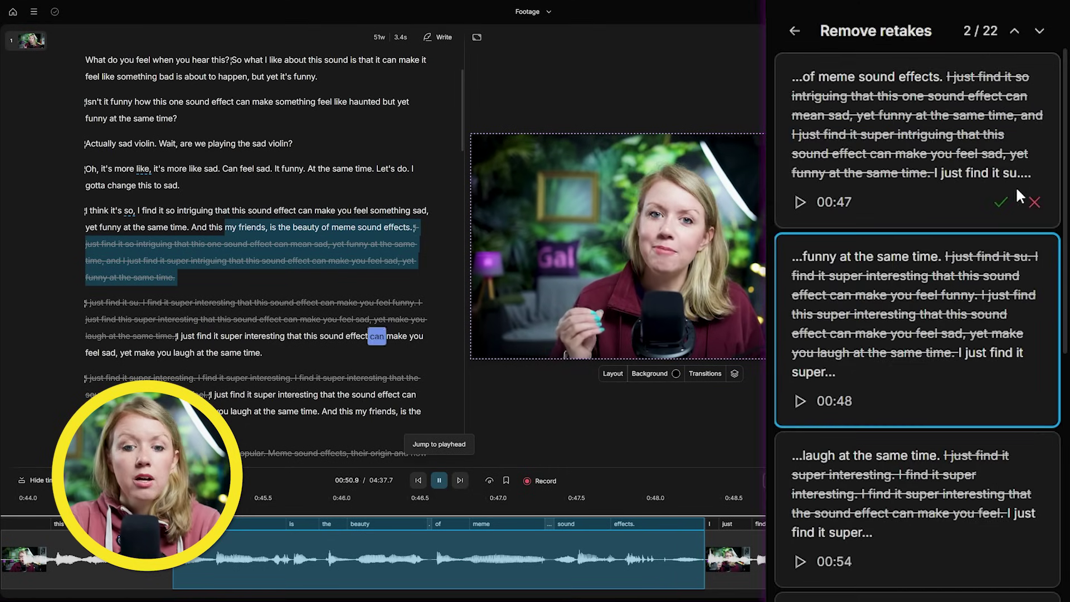
pyautogui.click(996, 201)
pyautogui.click(995, 219)
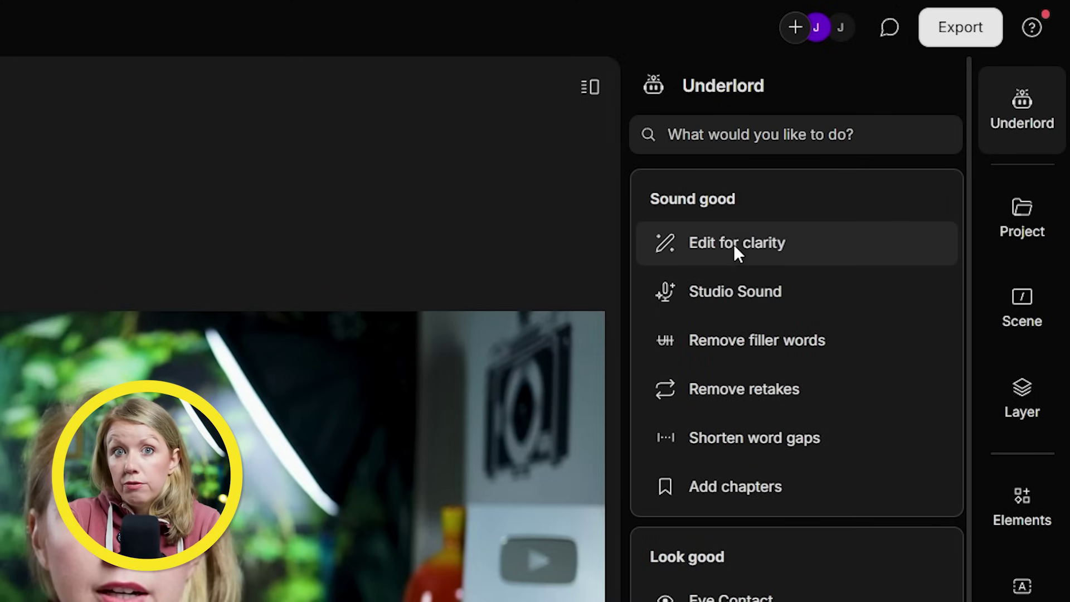
pyautogui.moveTo(734, 244)
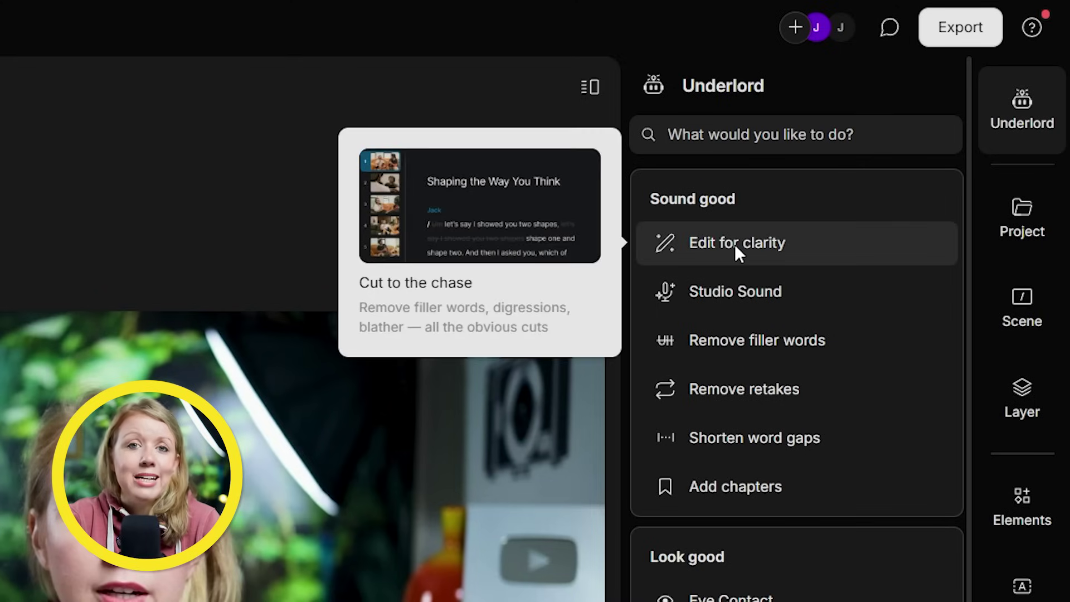
pyautogui.click(735, 244)
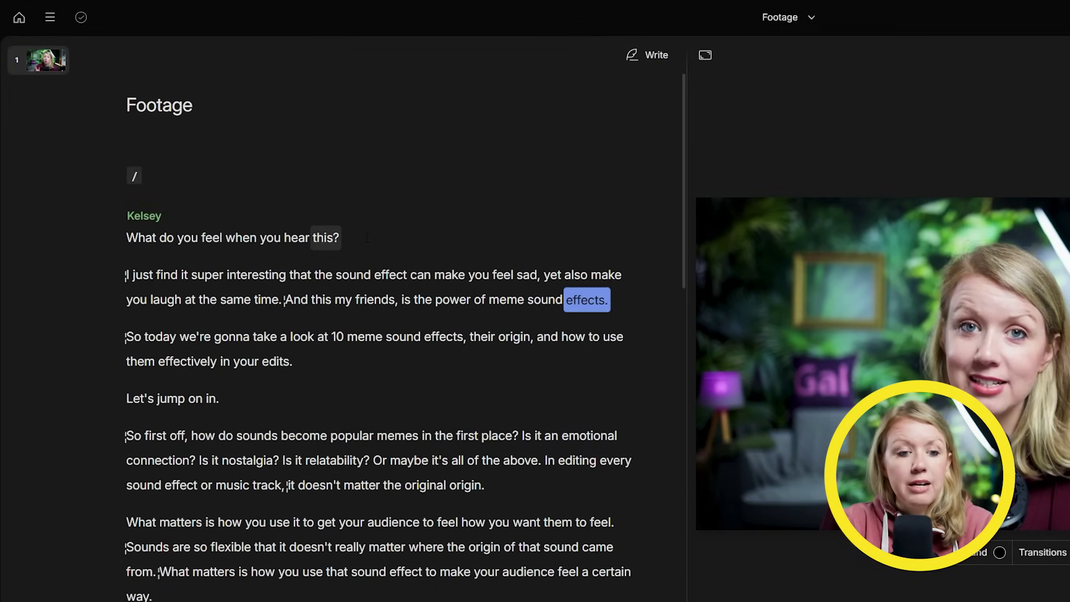
# Insert scene breaks before 'And' and after 'power of meme sound effects.'
pyautogui.moveTo(624, 304); pyautogui.dragTo(419, 301)
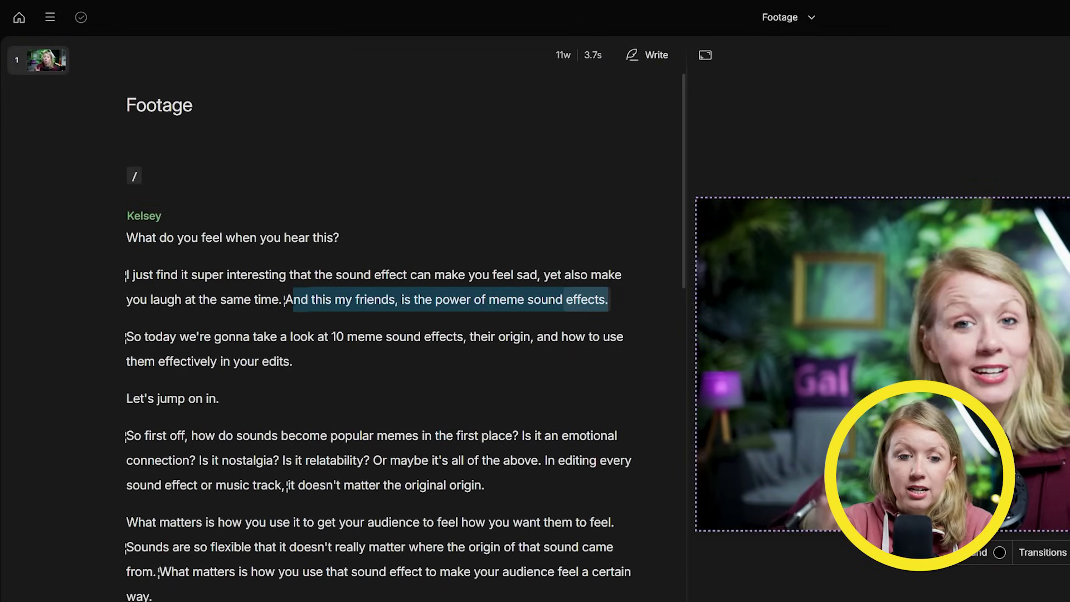
pyautogui.click(285, 300)
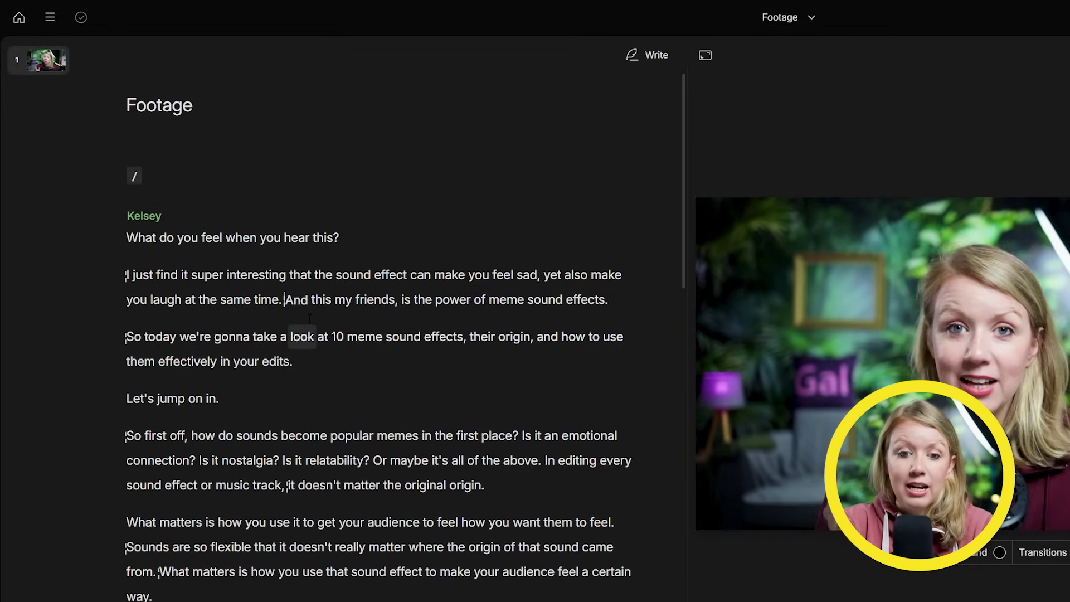
pyautogui.write('/')
pyautogui.click(636, 301)
pyautogui.write('/')
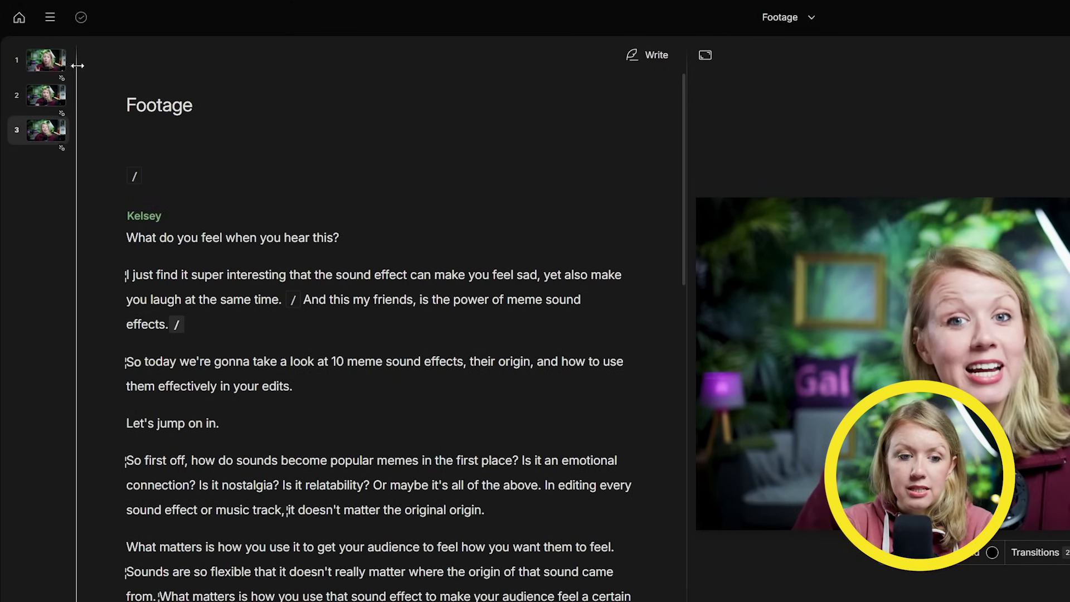
# Enlarge and recenter the speaker video in scene 2 for a tighter framing
pyautogui.moveTo(77, 66); pyautogui.dragTo(100, 67)
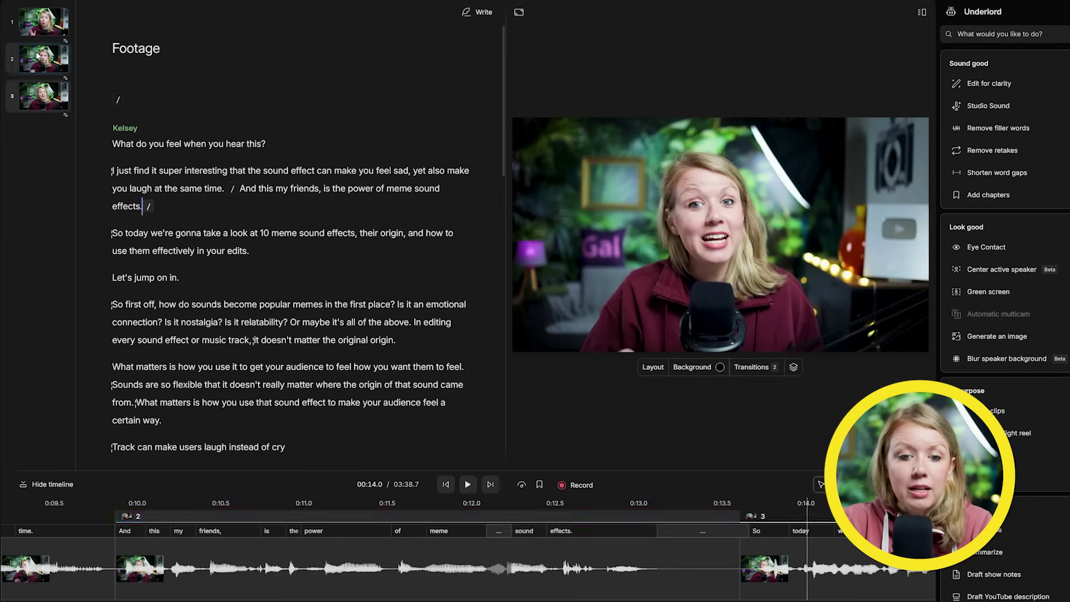
pyautogui.click(61, 119)
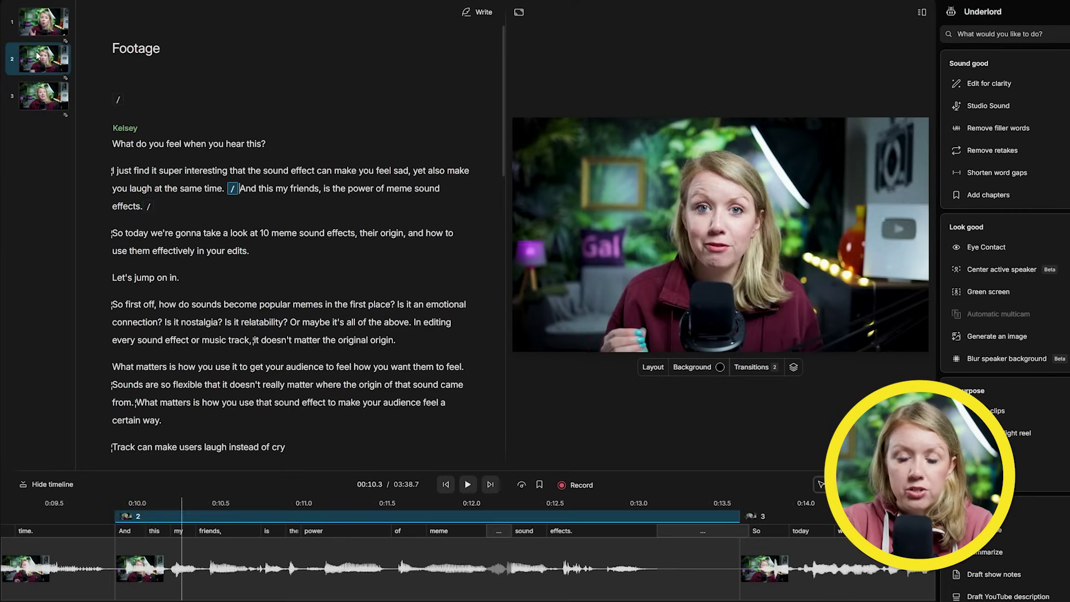
pyautogui.click(686, 229)
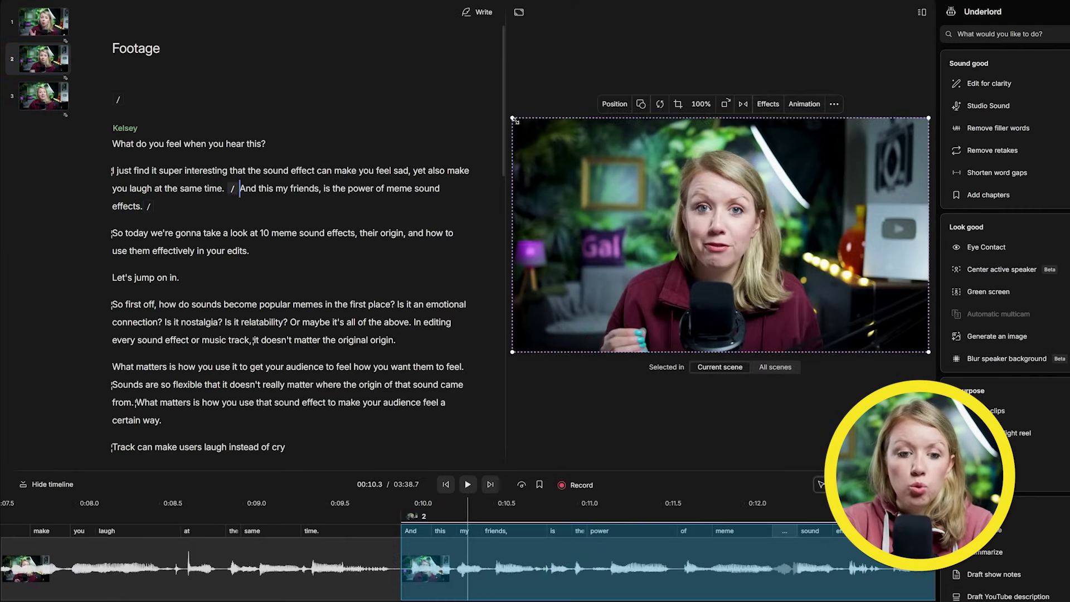
pyautogui.moveTo(507, 115); pyautogui.dragTo(439, 80)
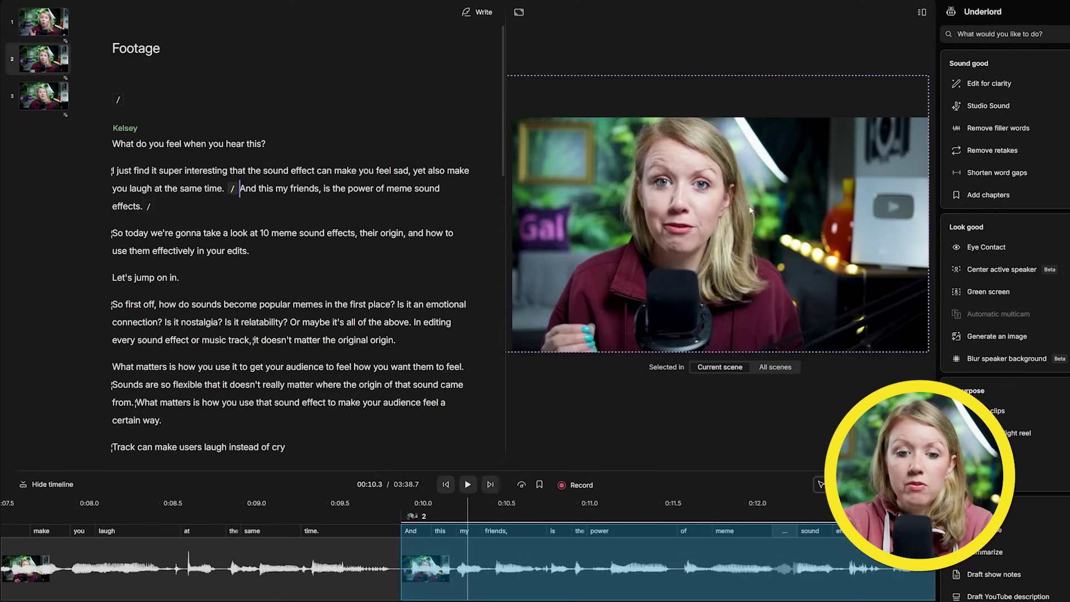
pyautogui.moveTo(750, 210); pyautogui.dragTo(782, 225)
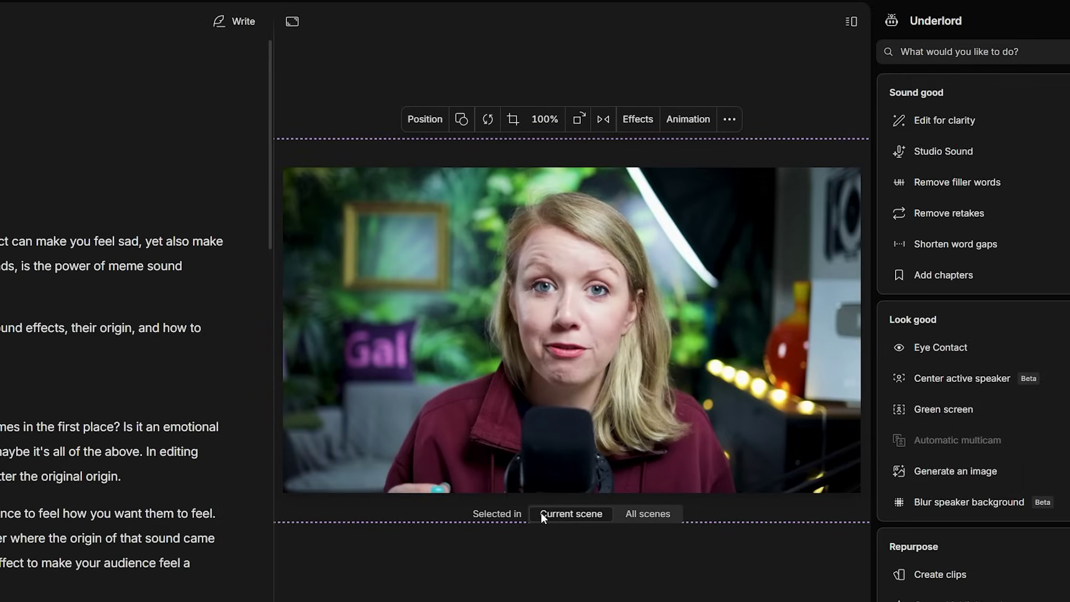
# Preview the zoomed-in second scene from just before the word 'at'
pyautogui.click(641, 513)
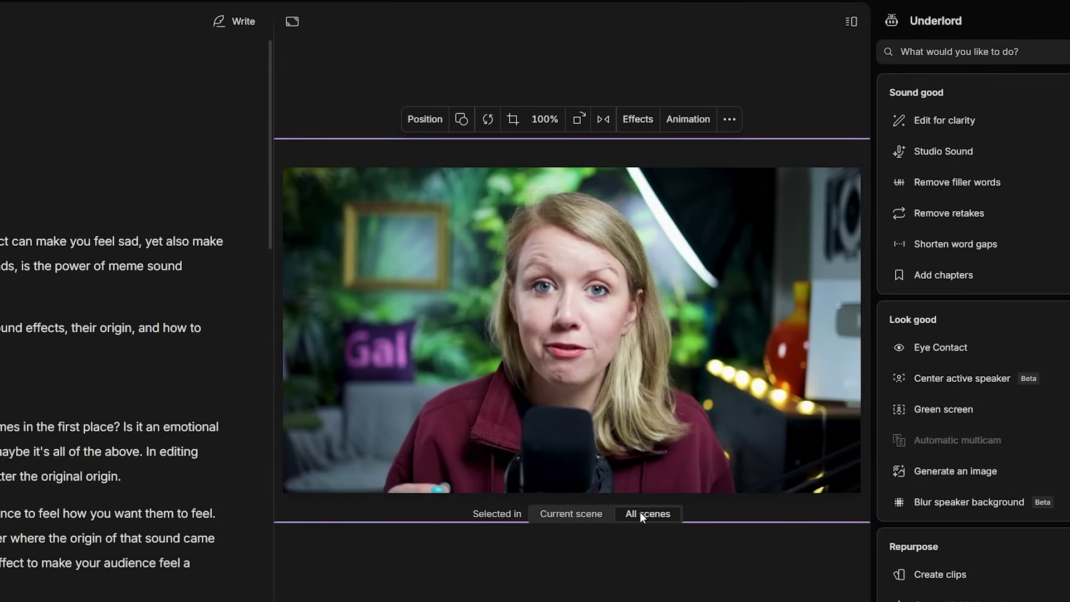
pyautogui.click(591, 512)
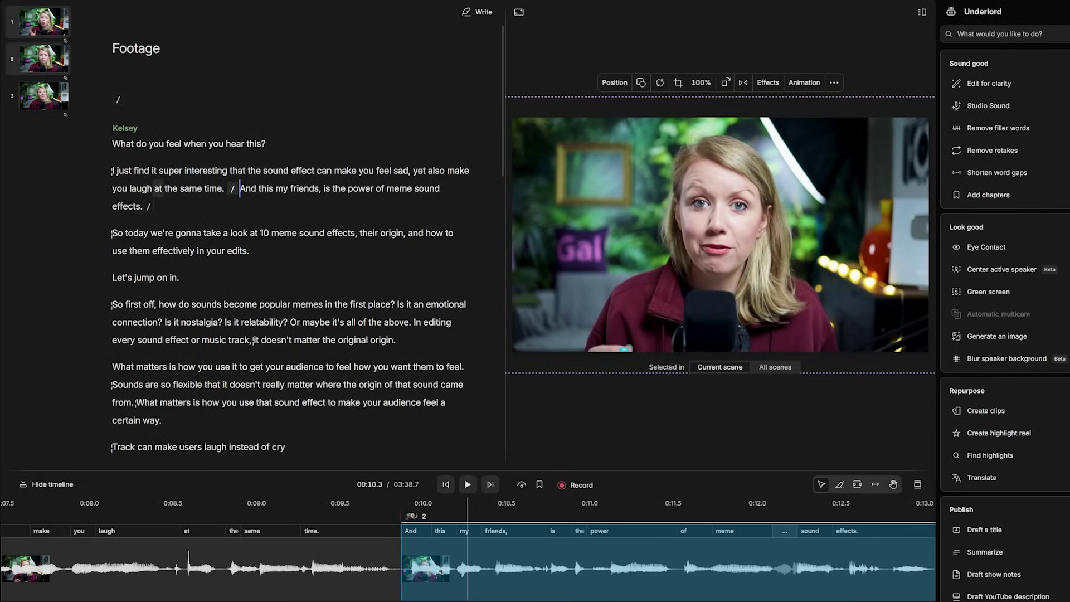
pyautogui.click(155, 189)
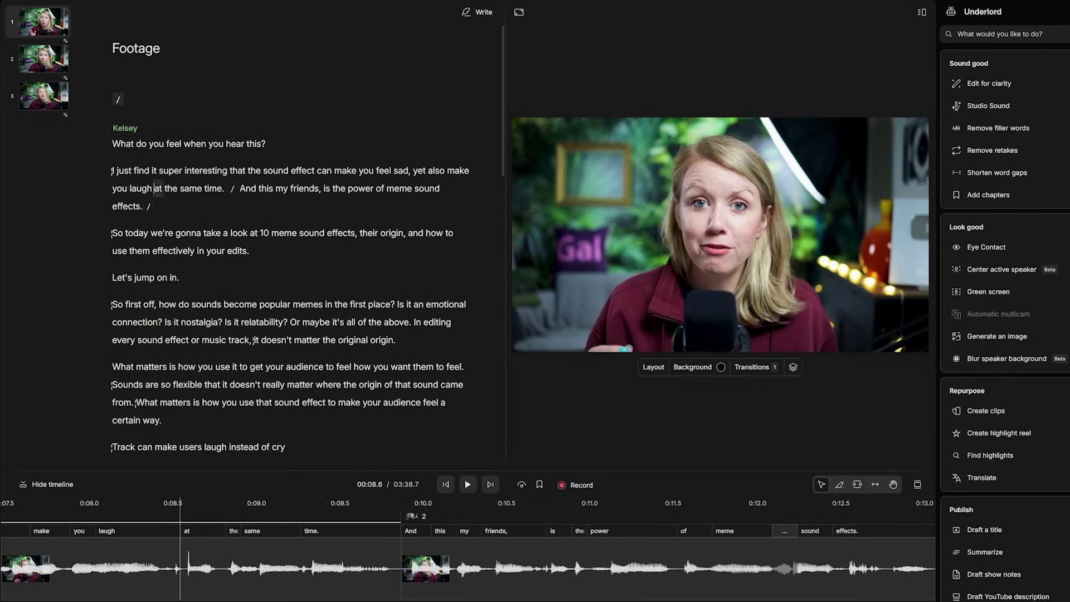
pyautogui.press('space')
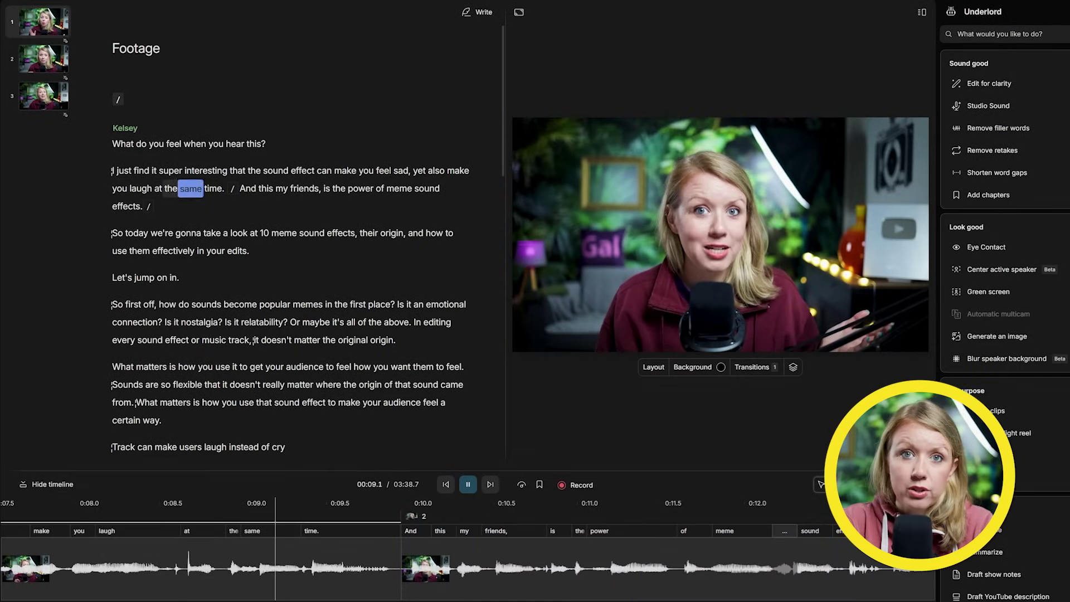
# Apply the Green screen effect to the speaker video in scene 2
pyautogui.click(672, 210)
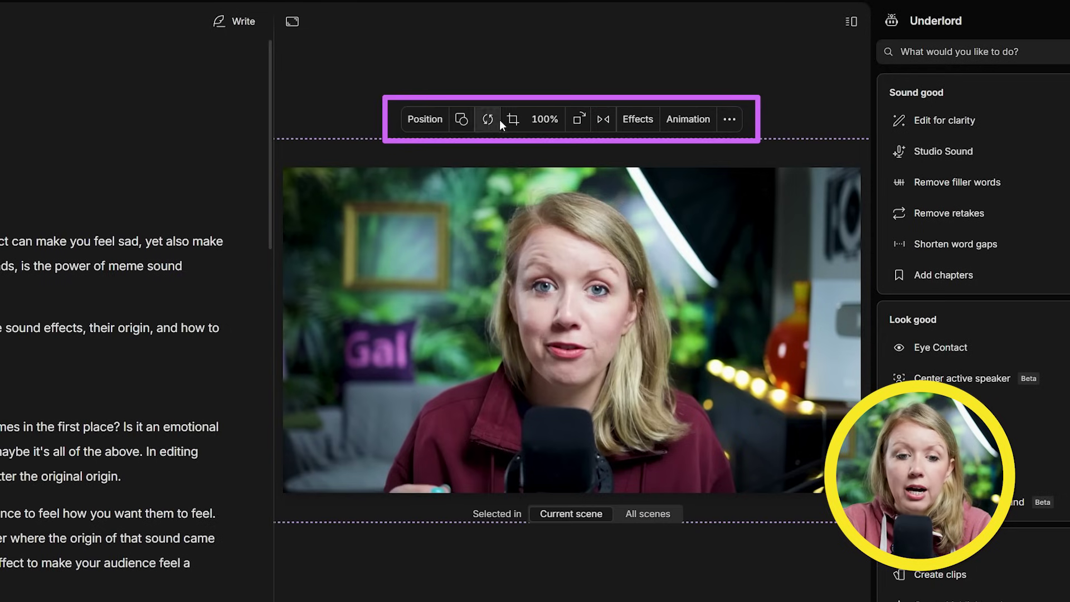
pyautogui.click(601, 123)
pyautogui.click(601, 123)
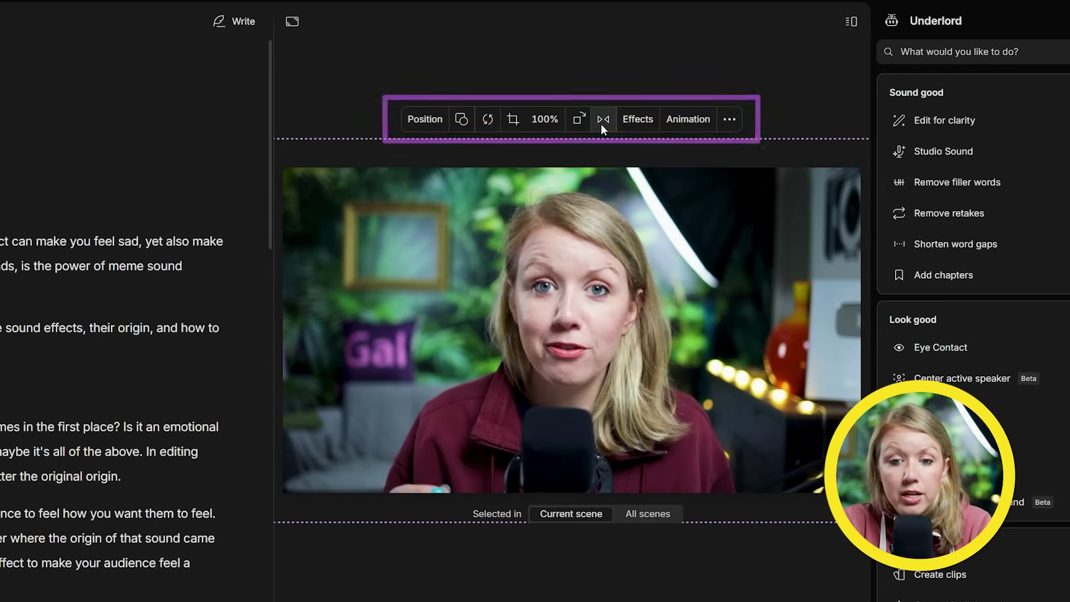
pyautogui.click(643, 123)
pyautogui.click(697, 183)
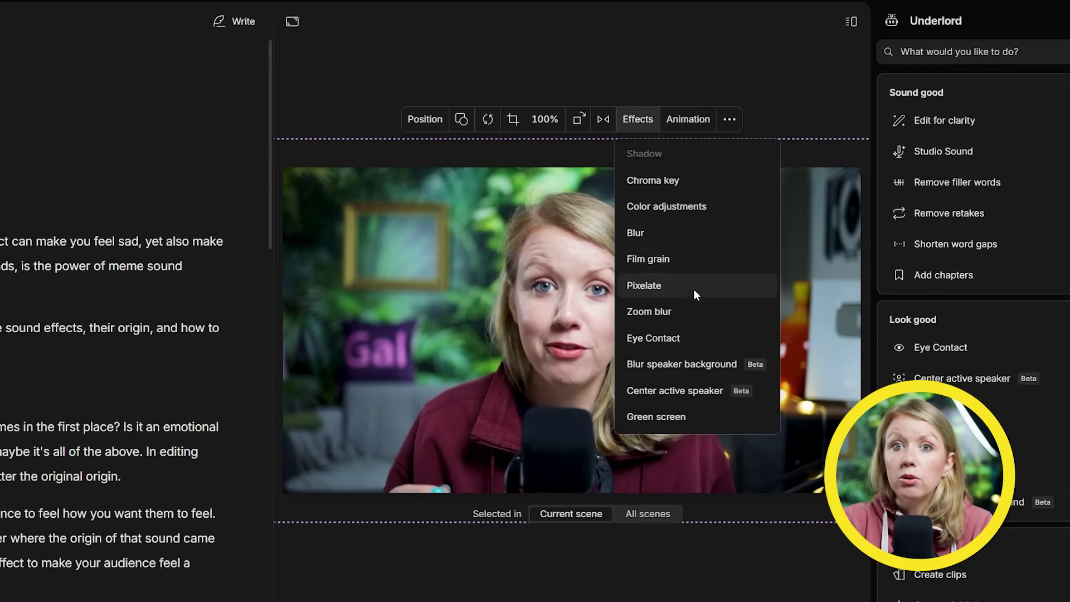
pyautogui.click(688, 423)
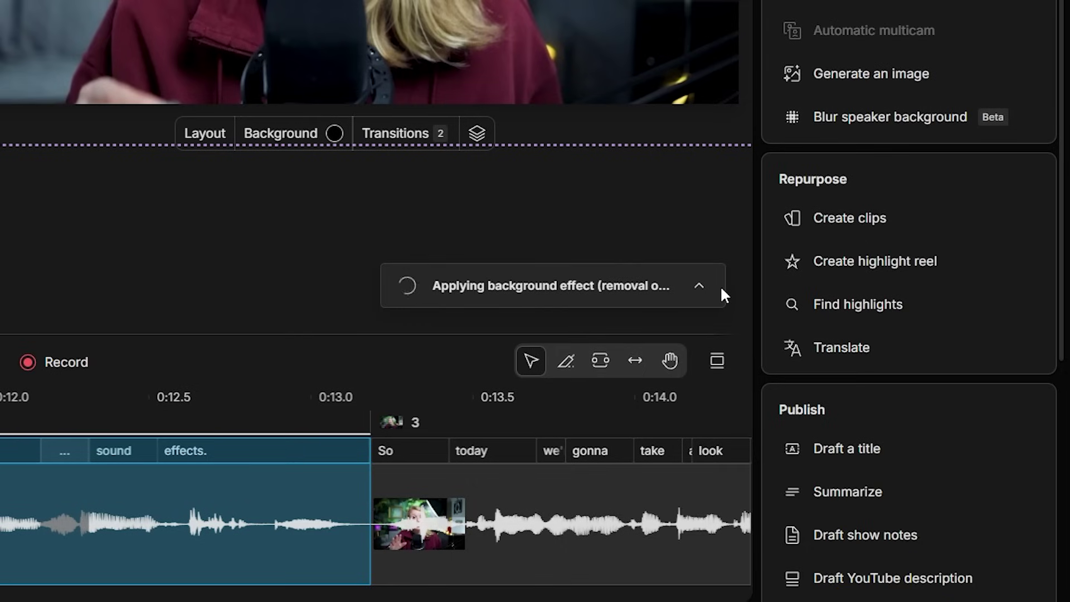
pyautogui.click(699, 286)
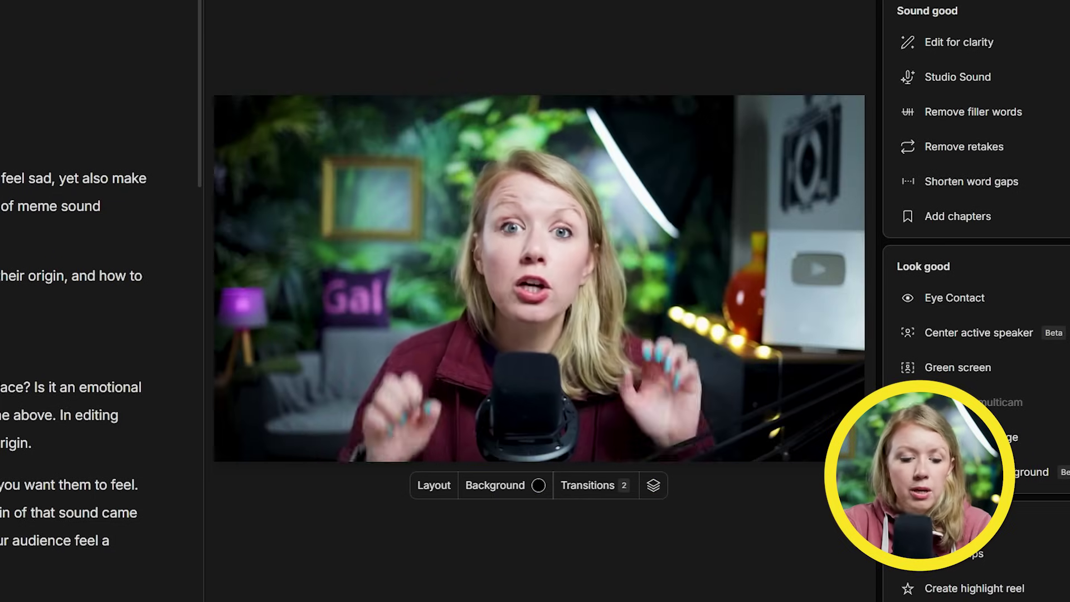
# Toggle Green screen off and back on to compare with the original footage
pyautogui.click(507, 318)
pyautogui.click(610, 42)
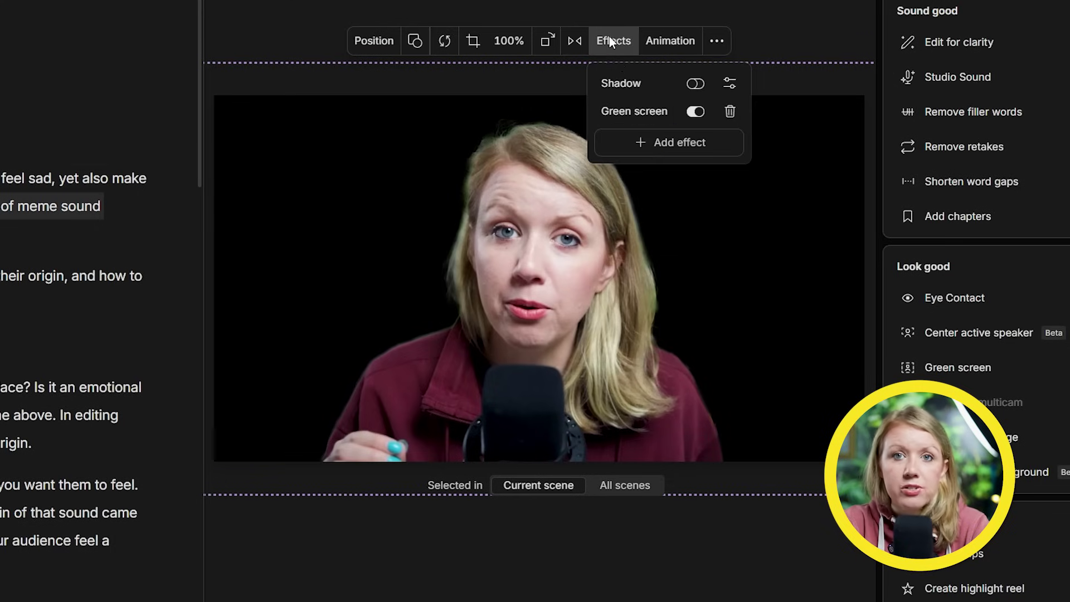
pyautogui.click(696, 111)
pyautogui.click(696, 110)
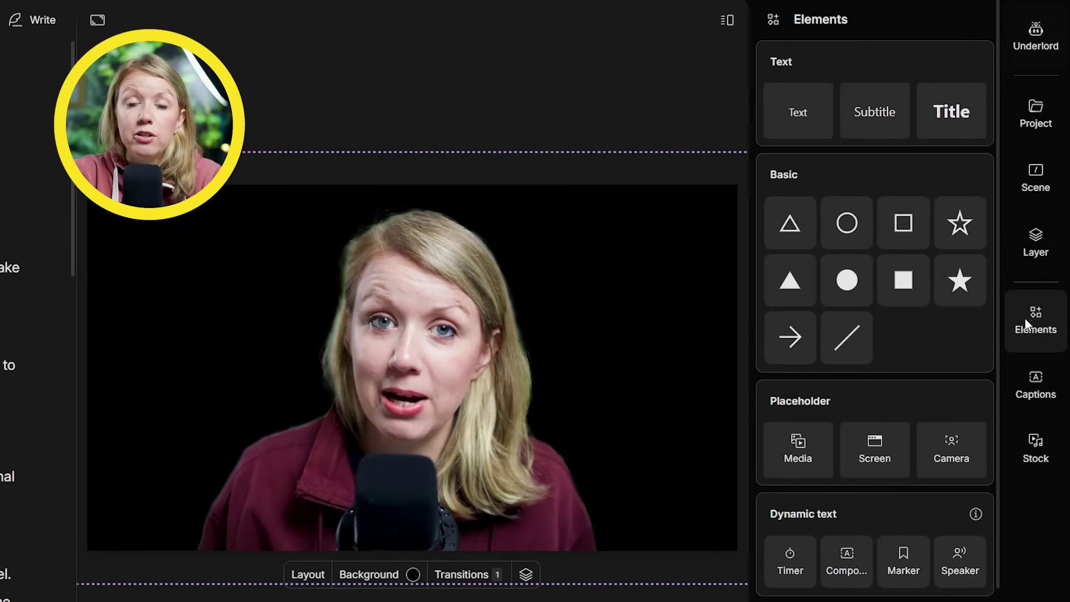
# Add a filled white star rotated to -50° with a shadow glow
pyautogui.scroll(-9, 853, 457)
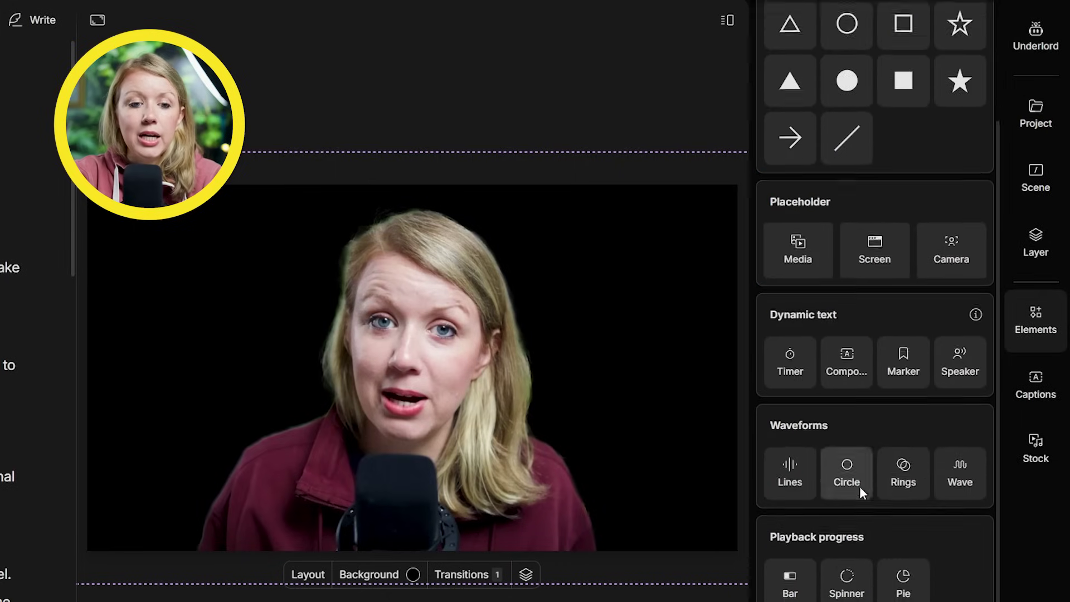
pyautogui.scroll(9, 875, 560)
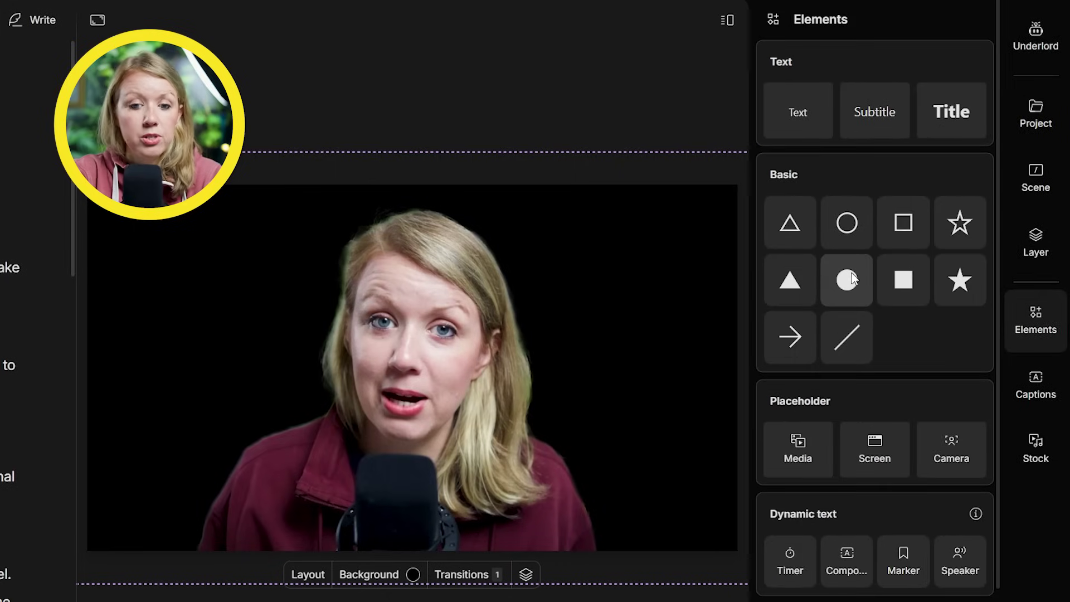
pyautogui.click(960, 285)
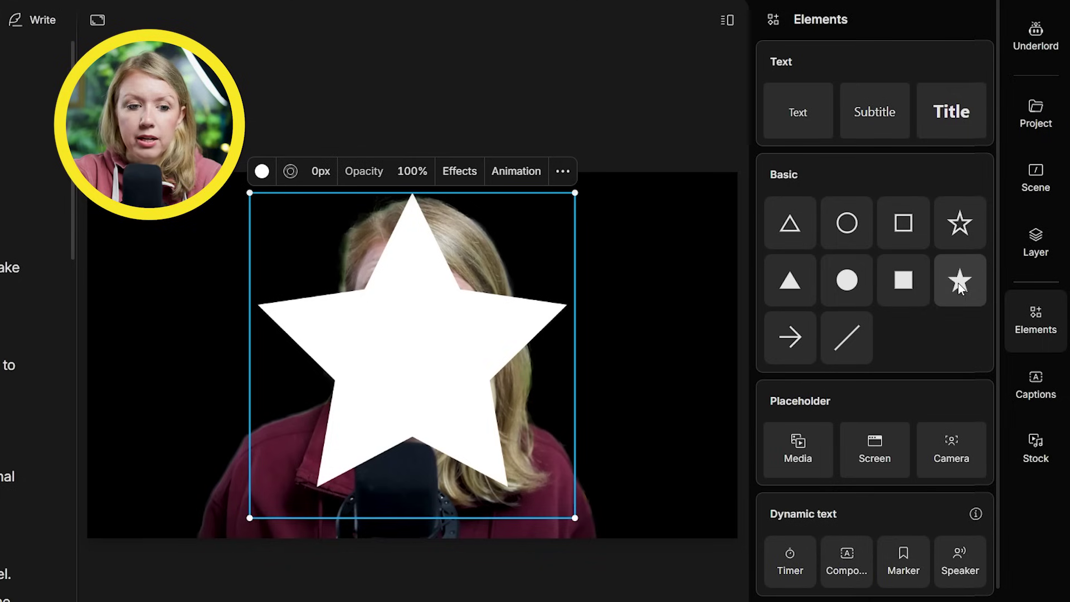
pyautogui.click(1033, 238)
pyautogui.moveTo(776, 252); pyautogui.dragTo(749, 252)
pyautogui.moveTo(776, 182); pyautogui.dragTo(916, 182)
pyautogui.hotkey('ctrl', 'z')
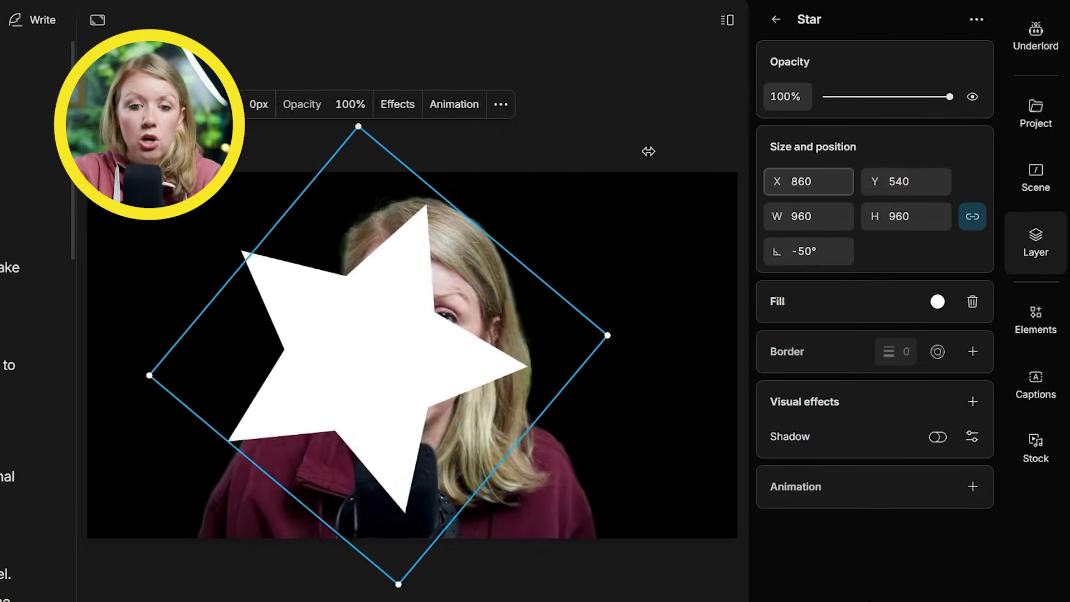
pyautogui.click(938, 437)
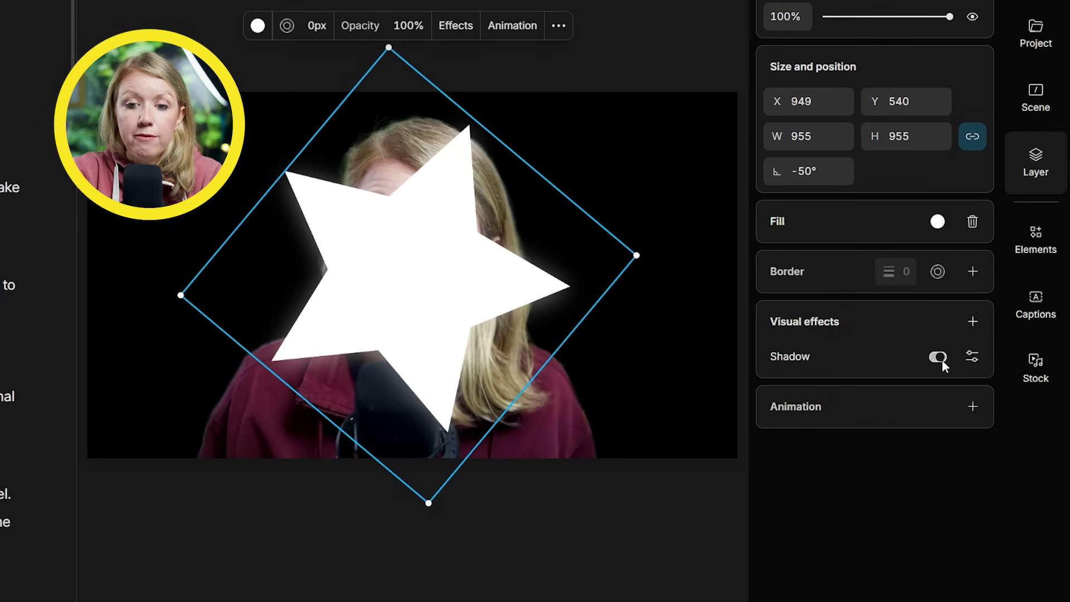
pyautogui.click(934, 482)
pyautogui.click(973, 406)
pyautogui.moveTo(955, 478)
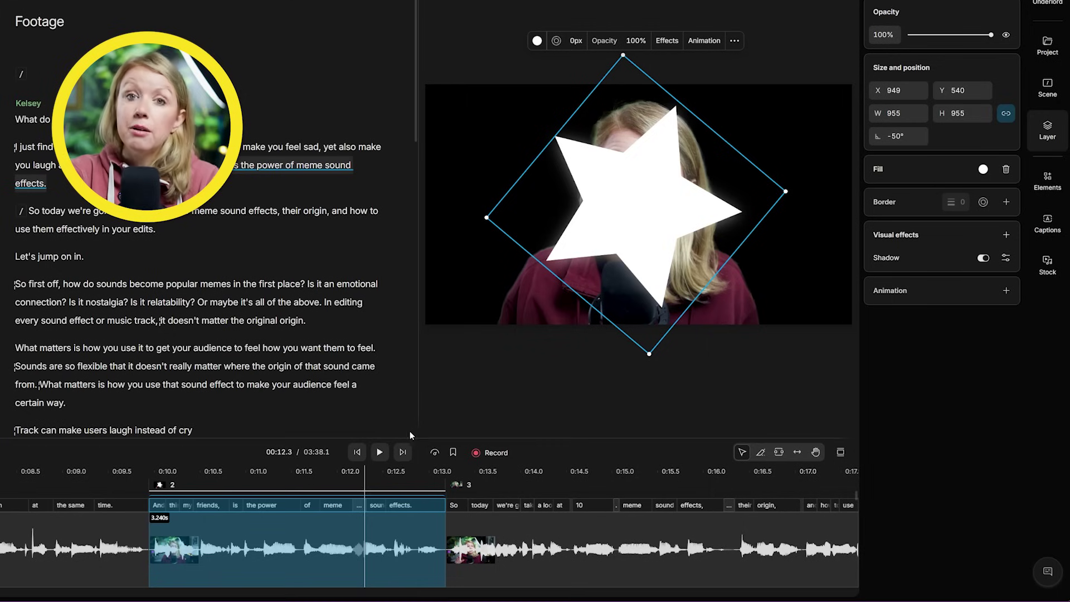
# Send the Star layer to the back so it sits behind the speaker
pyautogui.moveTo(405, 433); pyautogui.dragTo(406, 400)
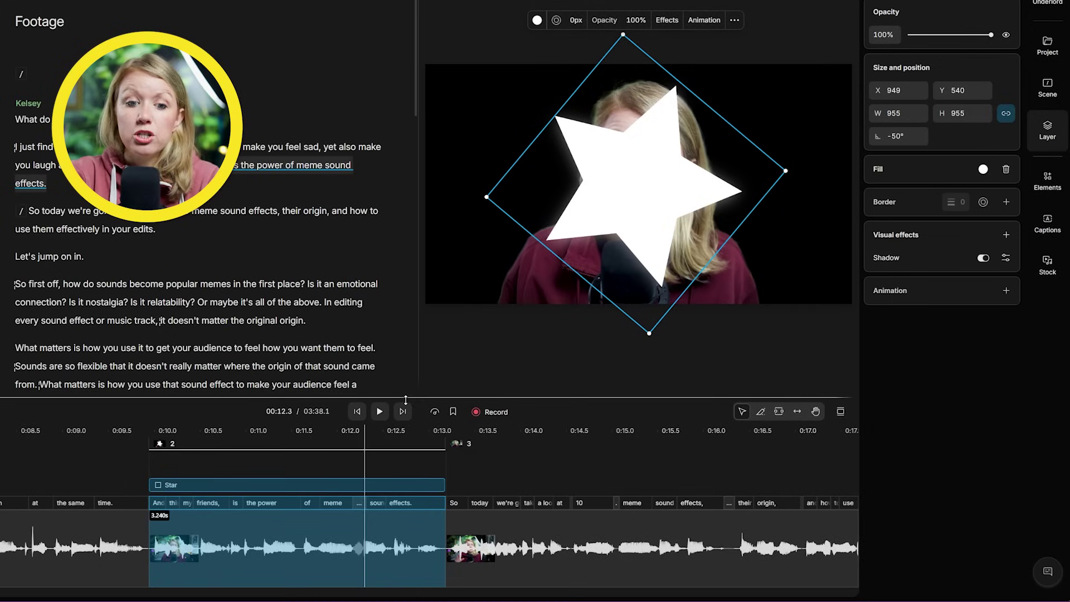
pyautogui.rightClick(381, 480)
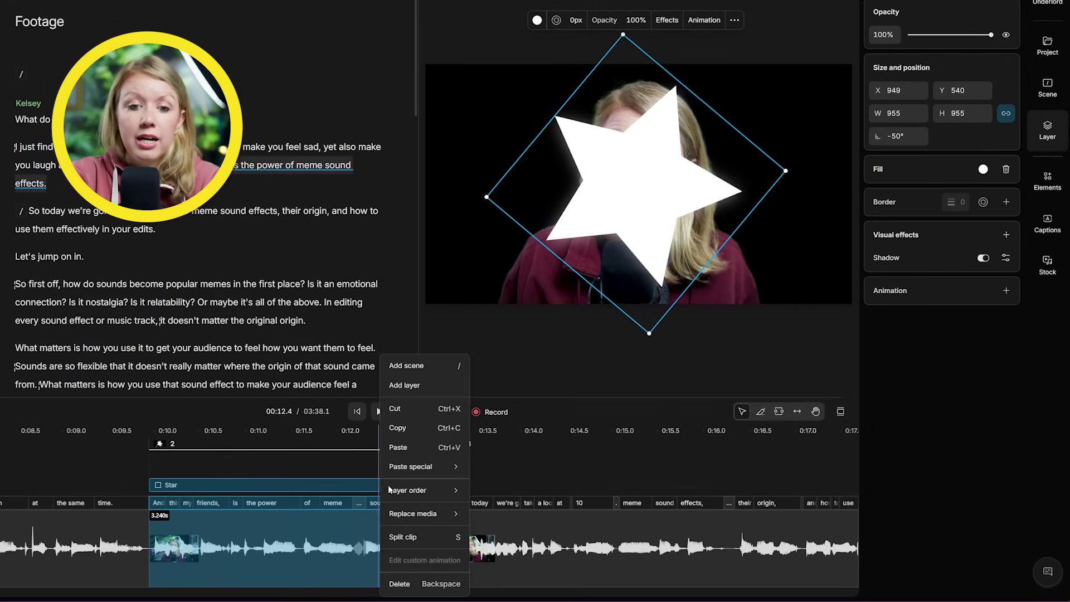
pyautogui.moveTo(406, 494)
pyautogui.click(500, 549)
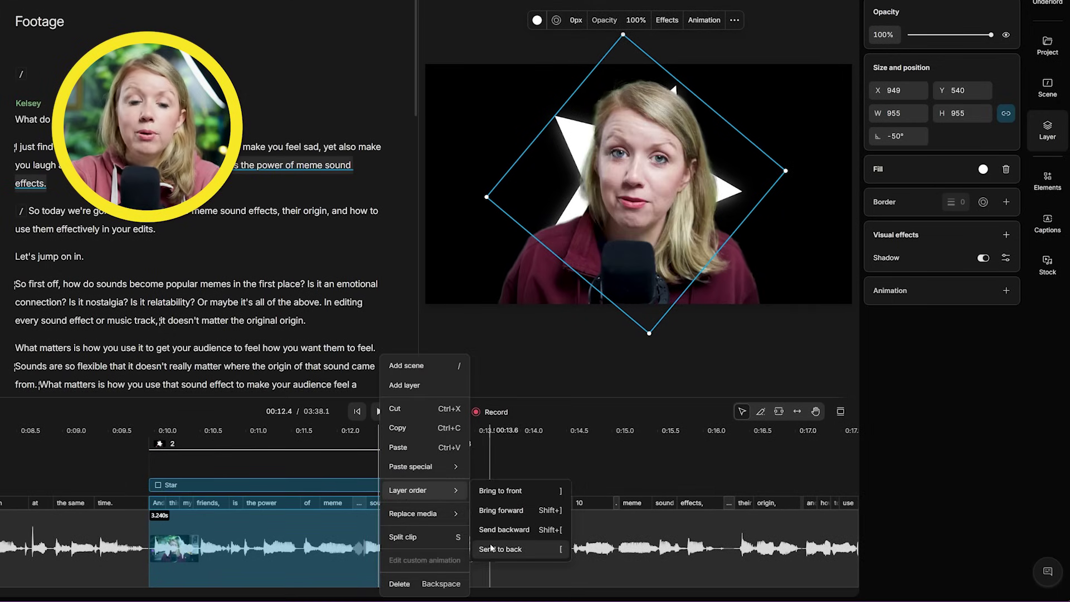
pyautogui.press(']')
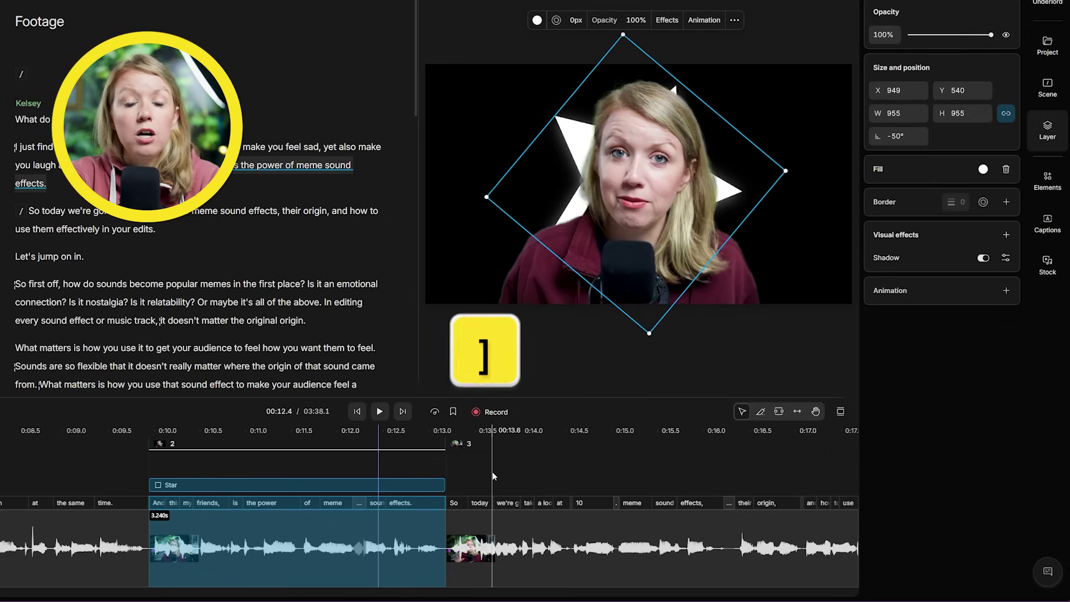
pyautogui.press('[')
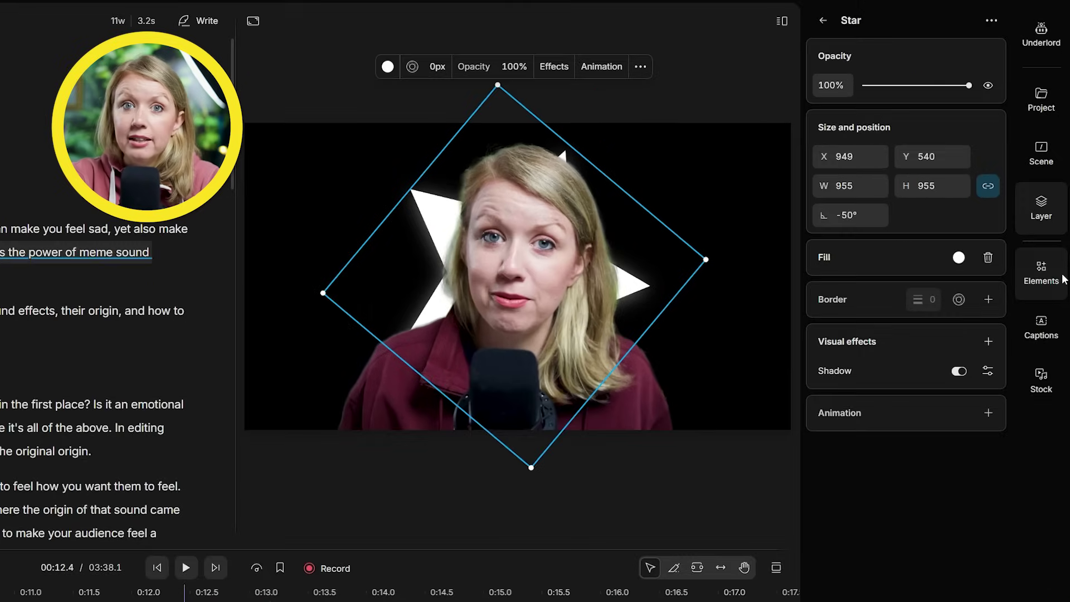
# Add the Plastic Wrap overlay from the full Overlays list to scene 2
pyautogui.click(1048, 181)
pyautogui.scroll(-2, 967, 175)
pyautogui.scroll(-8, 938, 265)
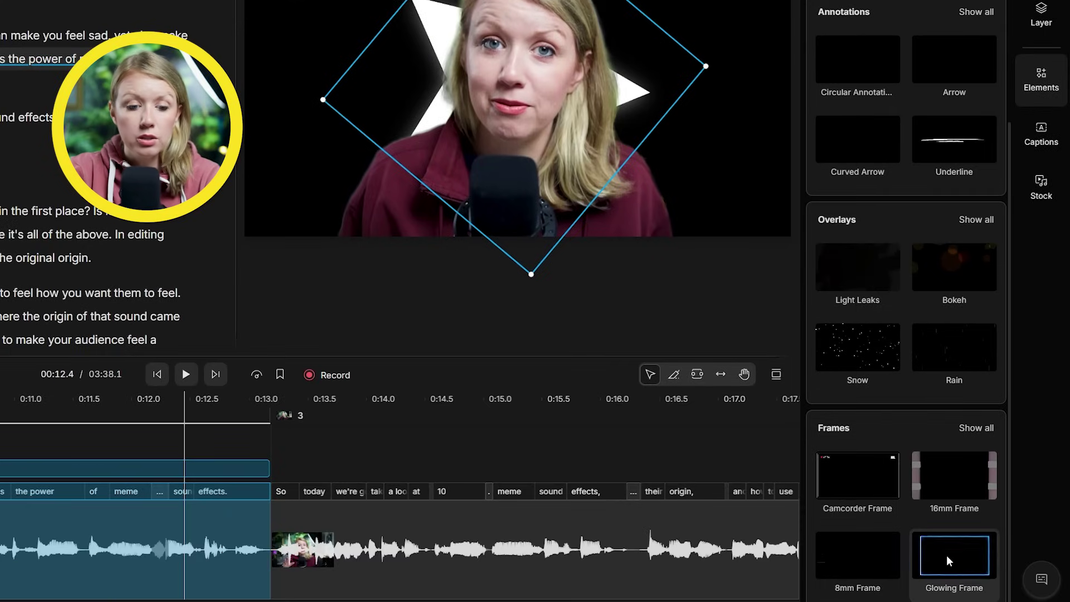
pyautogui.click(971, 222)
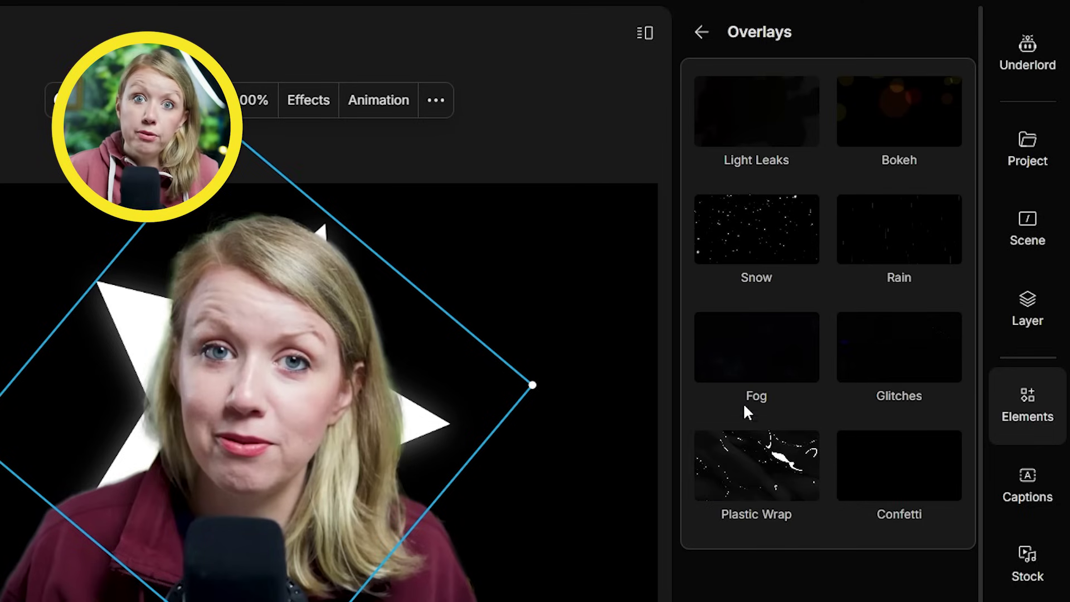
pyautogui.click(754, 468)
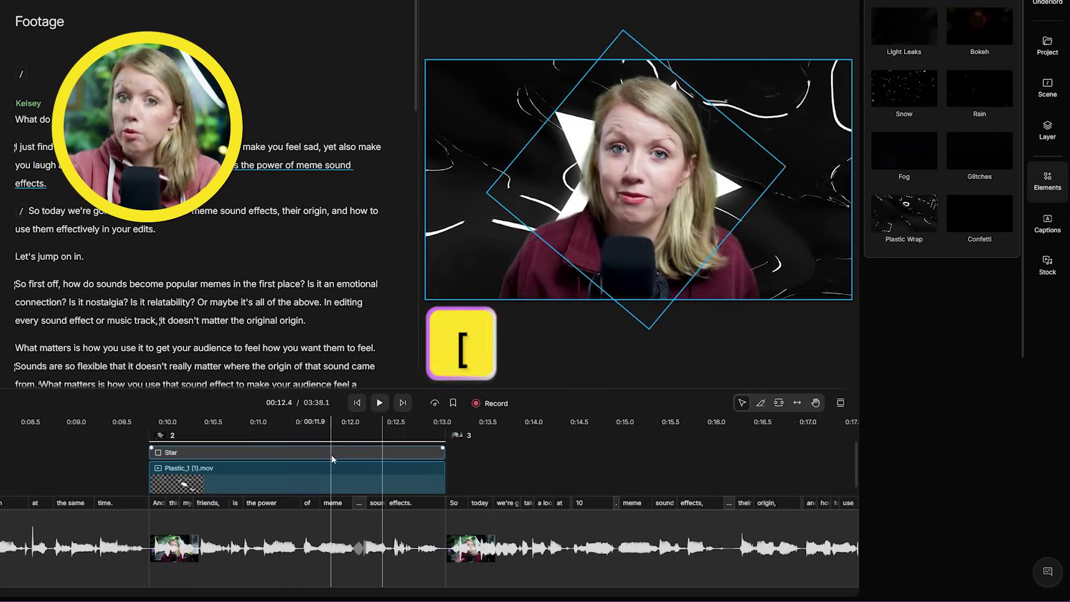
# Play the scene from its start to preview the Plastic Wrap overlay
pyautogui.click(147, 428)
pyautogui.press('space')
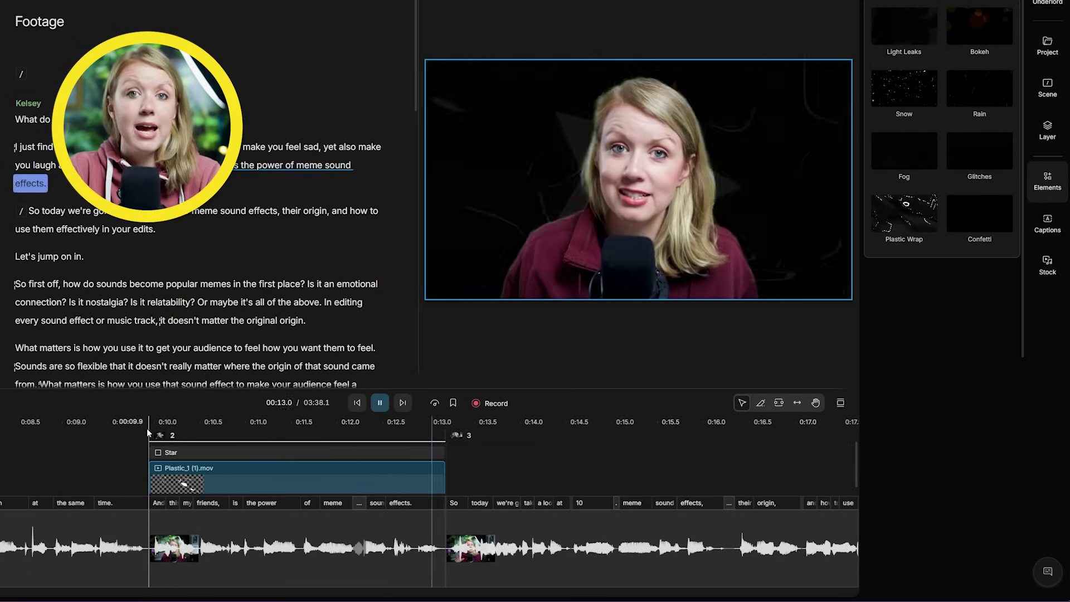
pyautogui.scroll(-10, 986, 430)
pyautogui.scroll(2, 986, 429)
pyautogui.scroll(-3, 985, 430)
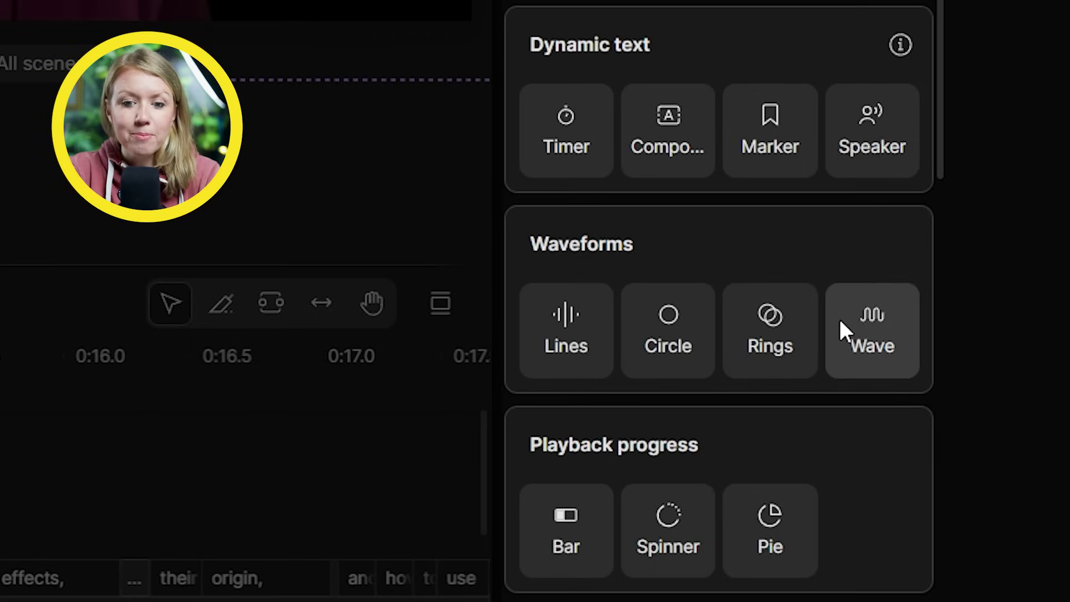
# Add a Wave audio waveform, change it to Circle and then Lines, and adjust its fidelity
pyautogui.click(841, 316)
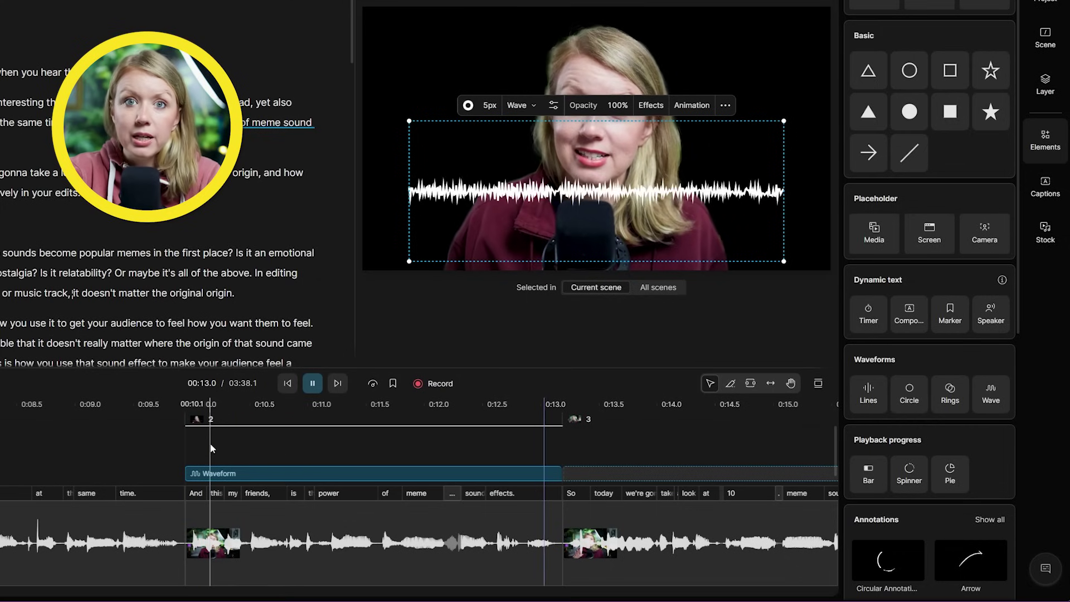
pyautogui.press('space')
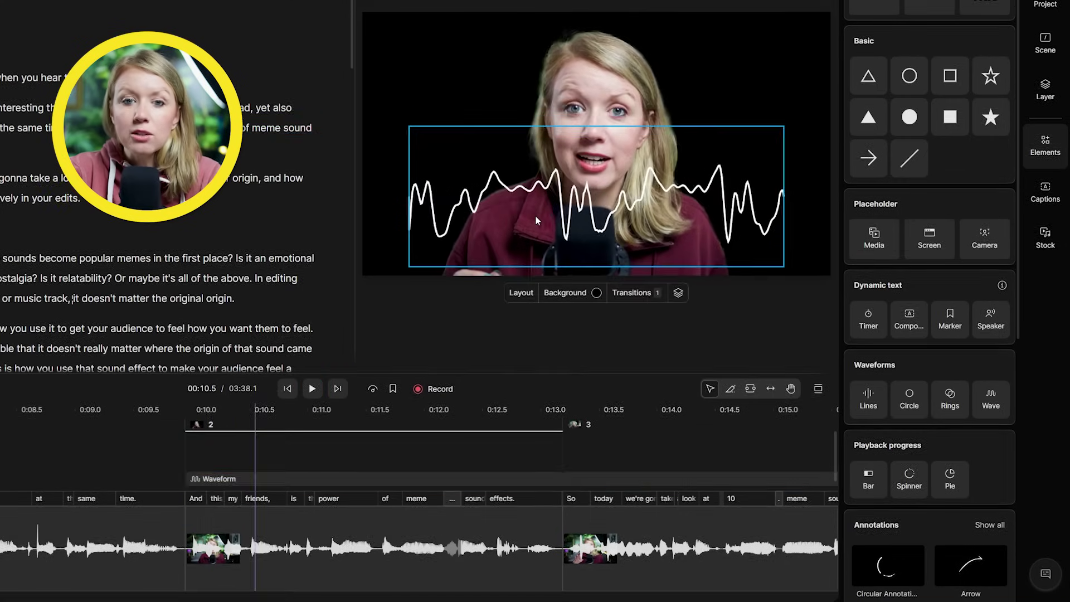
pyautogui.click(537, 219)
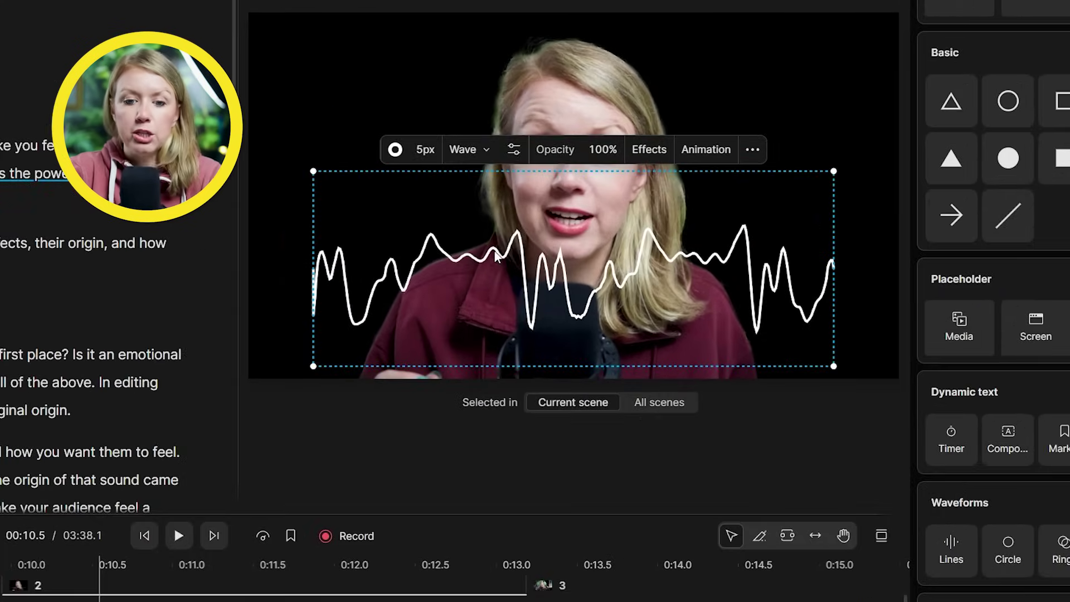
pyautogui.click(483, 209)
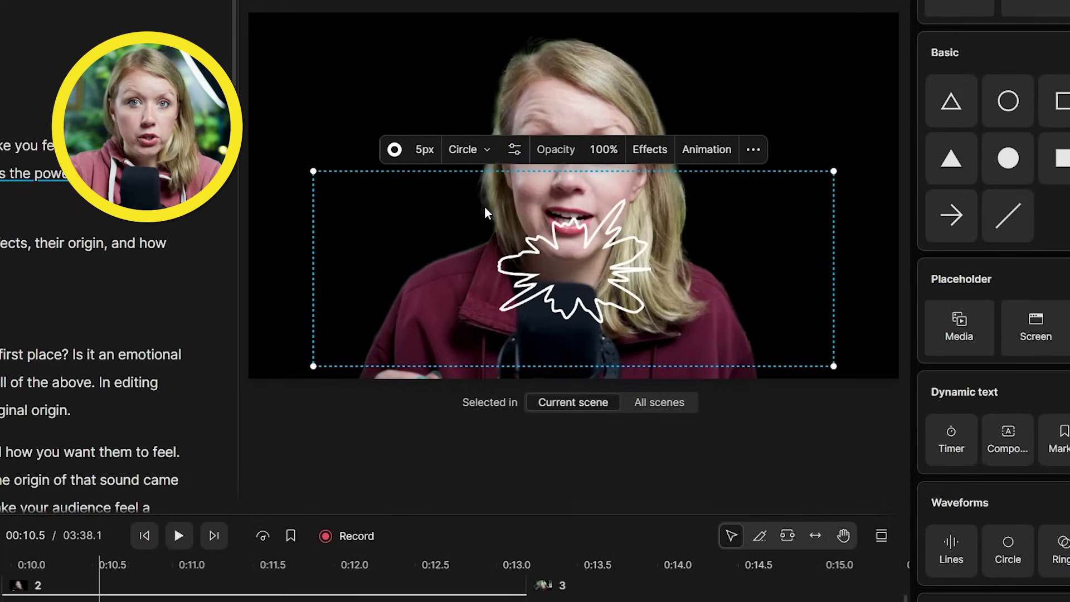
pyautogui.click(489, 149)
pyautogui.click(489, 185)
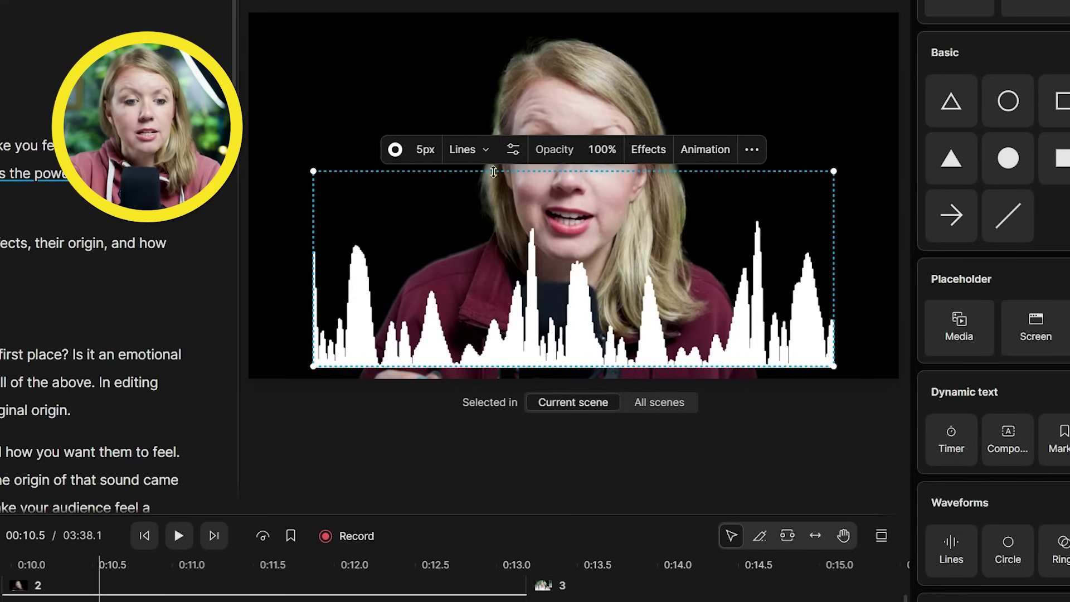
pyautogui.click(512, 150)
pyautogui.moveTo(546, 241); pyautogui.dragTo(483, 272)
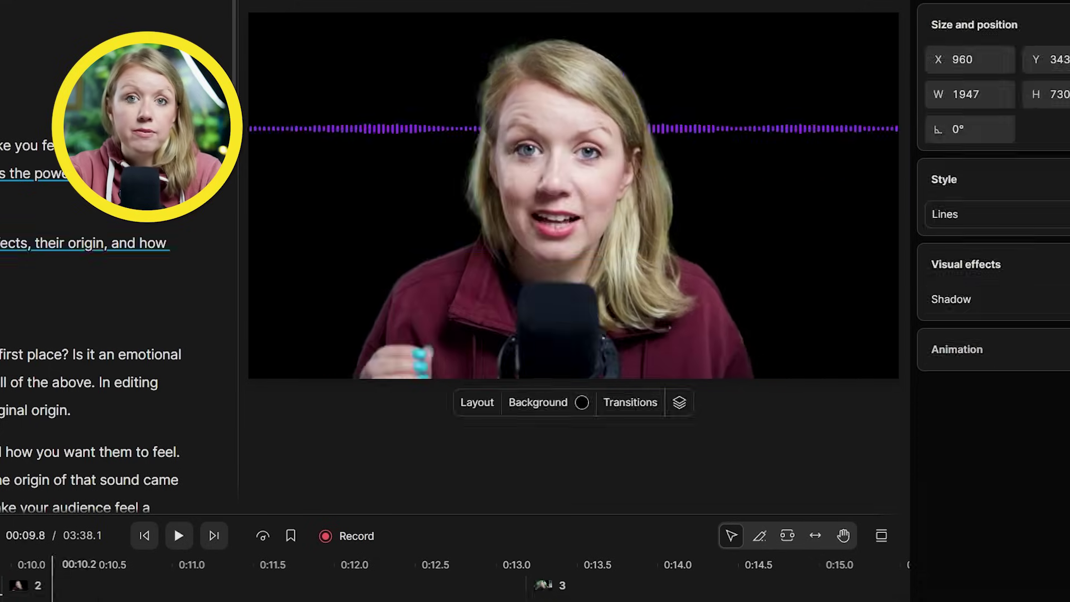
pyautogui.press('space')
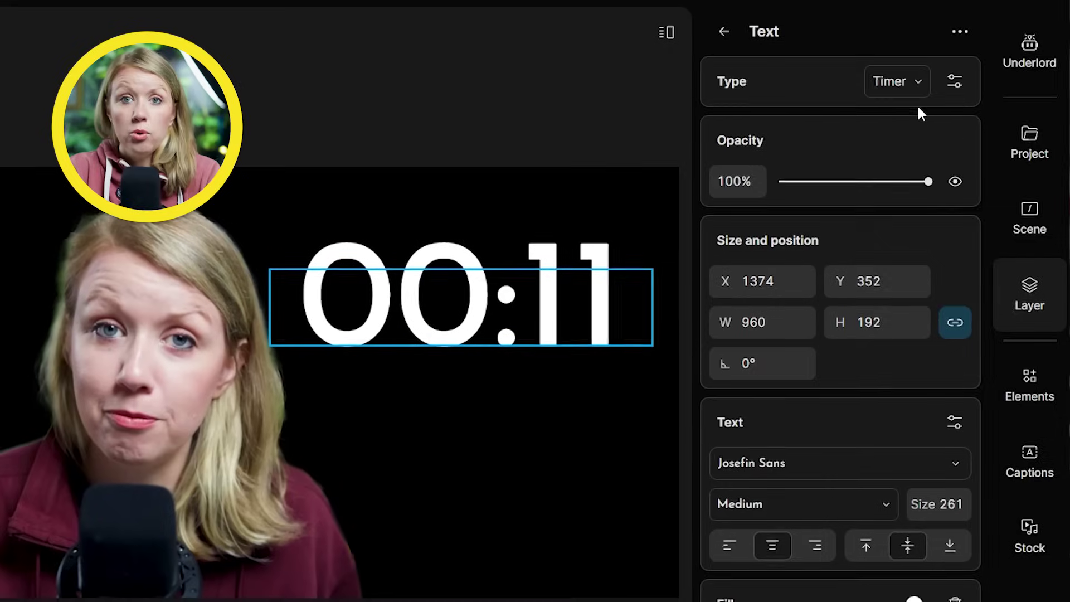
# Make the dynamic text element a Timer that counts up from the beginning
pyautogui.click(896, 82)
pyautogui.click(953, 81)
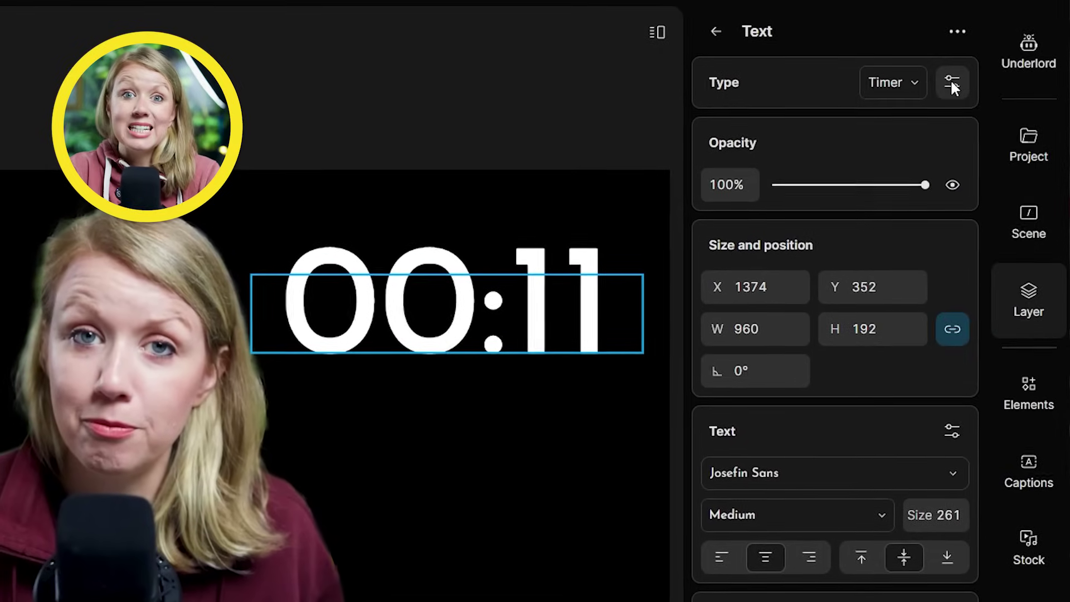
pyautogui.click(952, 82)
pyautogui.click(995, 210)
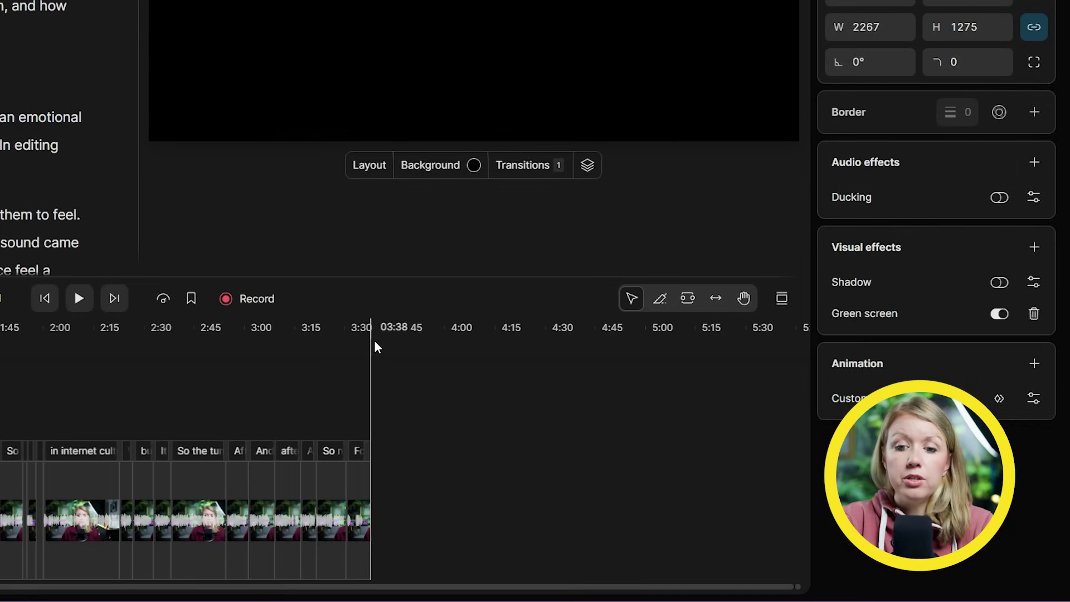
# Add a new scene 4 at the end of the timeline and select it
pyautogui.rightClick(374, 341)
pyautogui.click(406, 356)
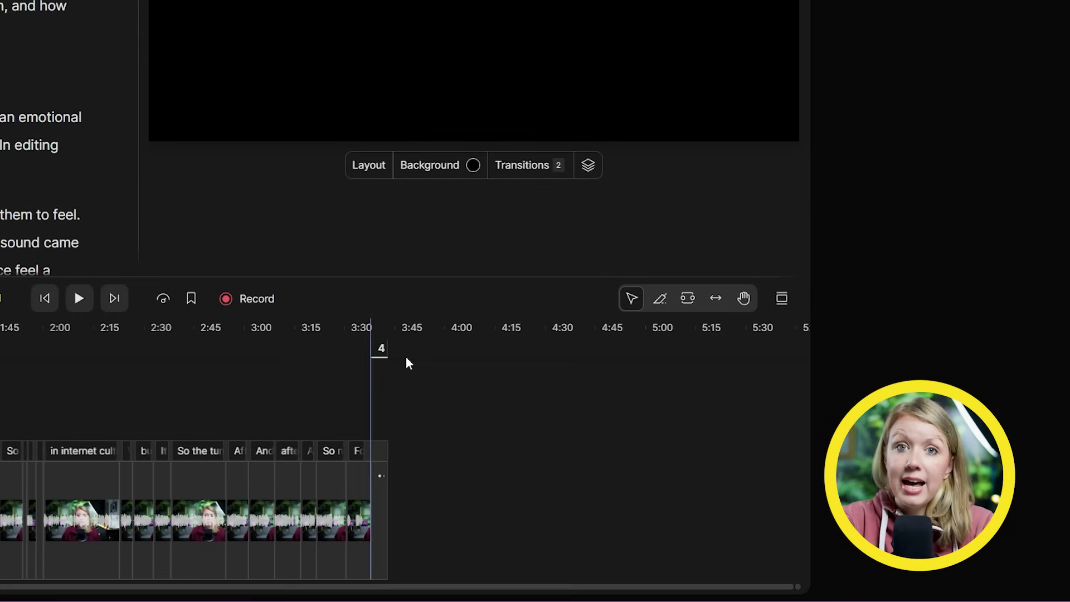
pyautogui.click(317, 491)
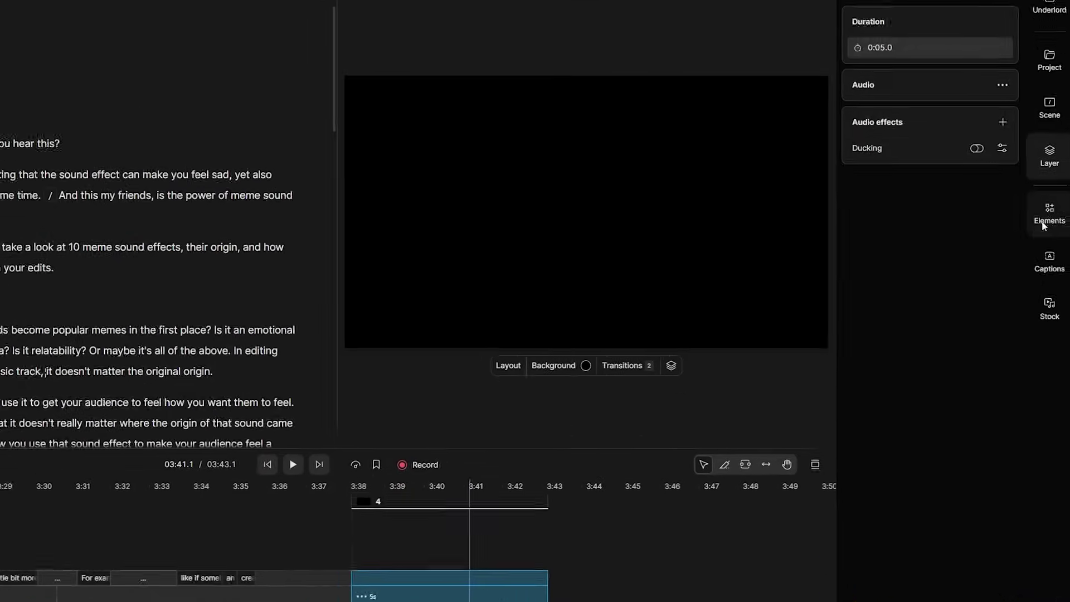
# Add a Title element to scene 4 in the Fraunces font with a yellow fill
pyautogui.click(1044, 220)
pyautogui.click(984, 86)
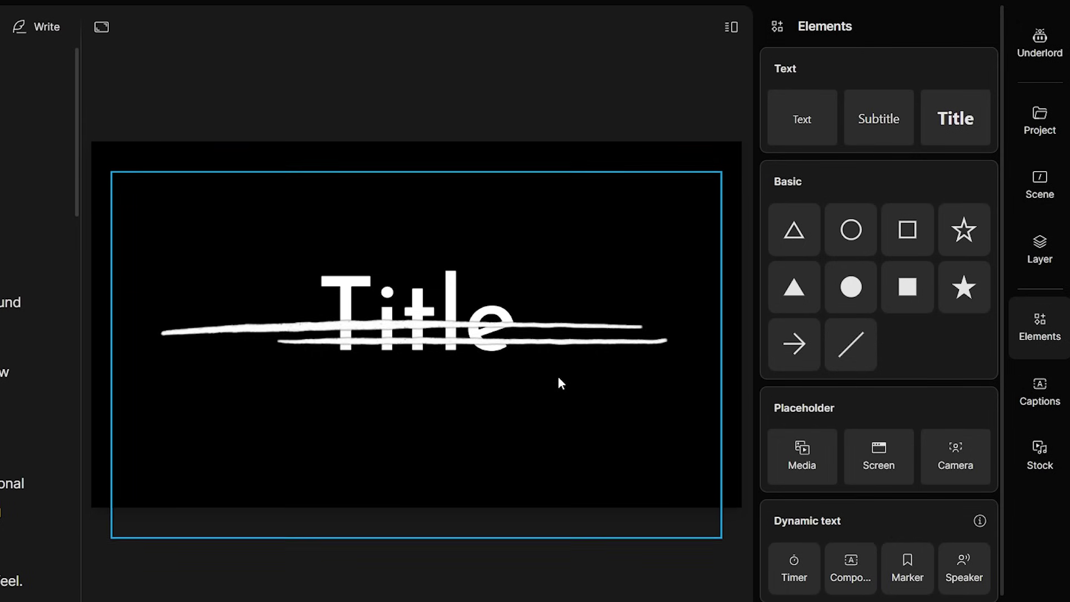
pyautogui.click(923, 288)
pyautogui.click(826, 403)
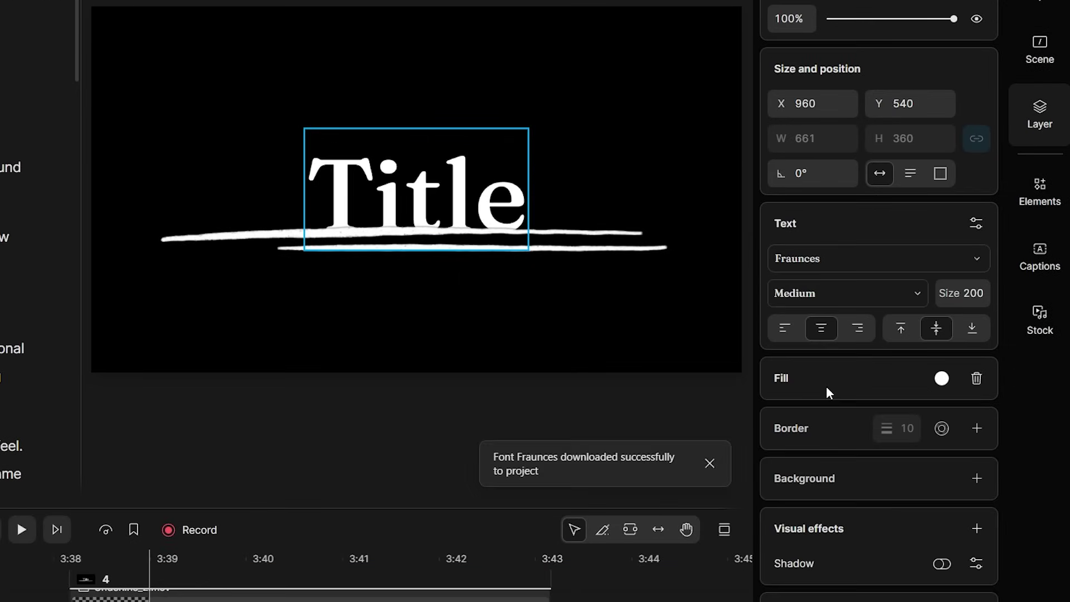
pyautogui.click(941, 377)
pyautogui.click(905, 244)
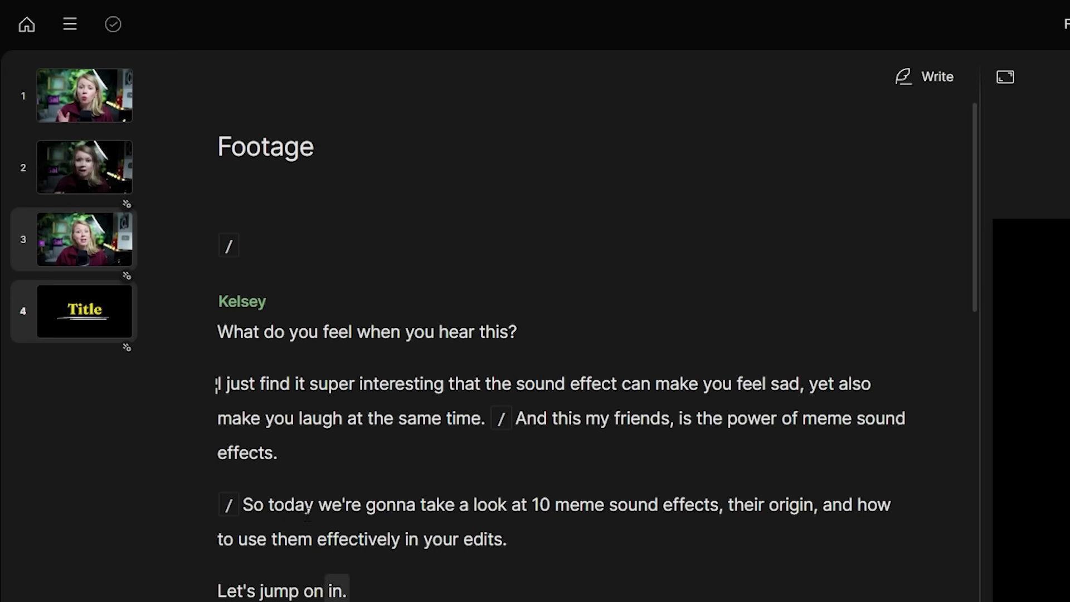
# Open scene 4's options, then select the Transform and Lumetri Color effects and open Lumetri's menu
pyautogui.click(87, 325)
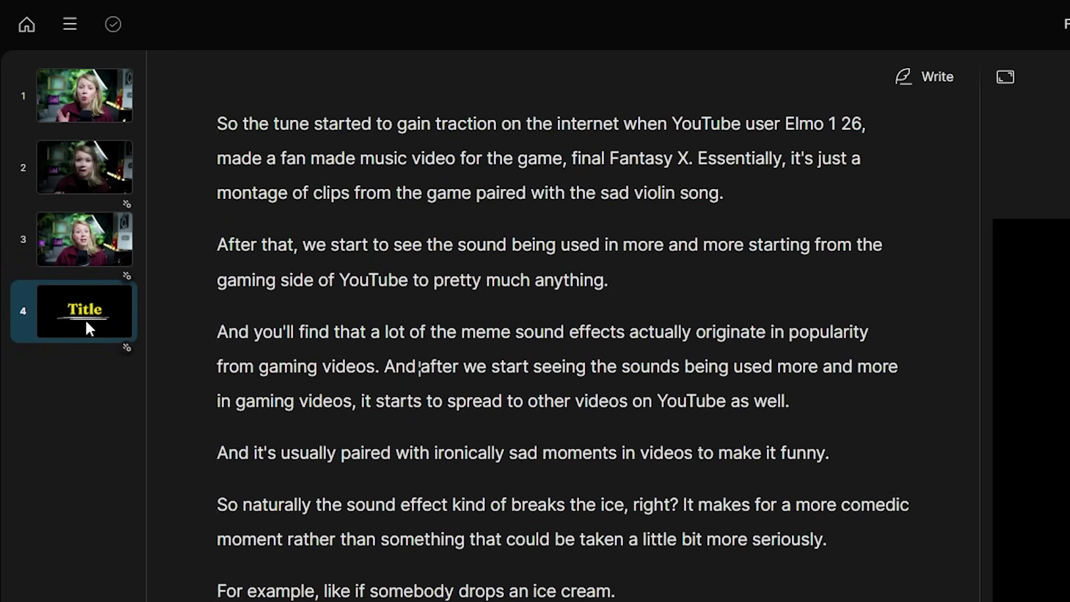
pyautogui.rightClick(86, 318)
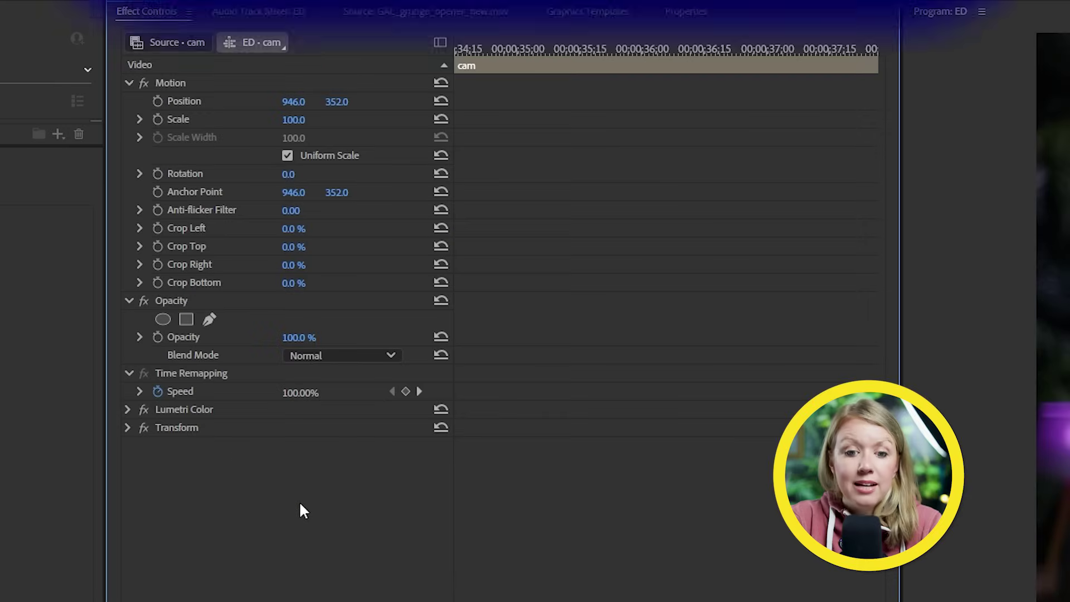
pyautogui.click(202, 426)
pyautogui.keyDown('ctrl'); pyautogui.click(203, 408); pyautogui.keyUp('ctrl')
pyautogui.rightClick(202, 410)
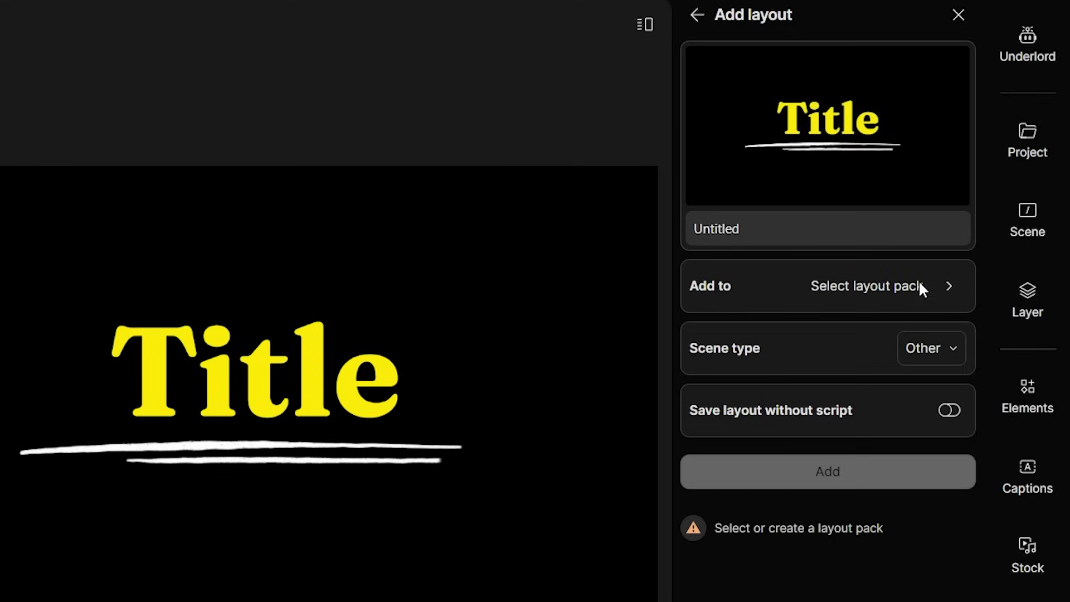
# Save the title scene as a layout in a new layout pack named GAL2
pyautogui.click(920, 286)
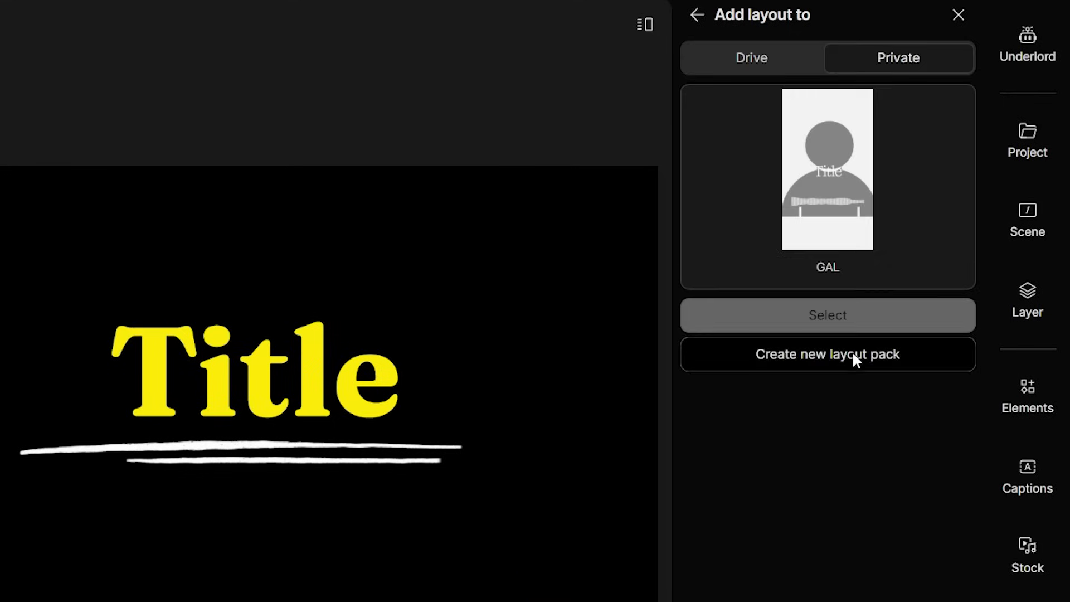
pyautogui.click(853, 353)
pyautogui.click(876, 66)
pyautogui.write('GAL2')
pyautogui.click(844, 173)
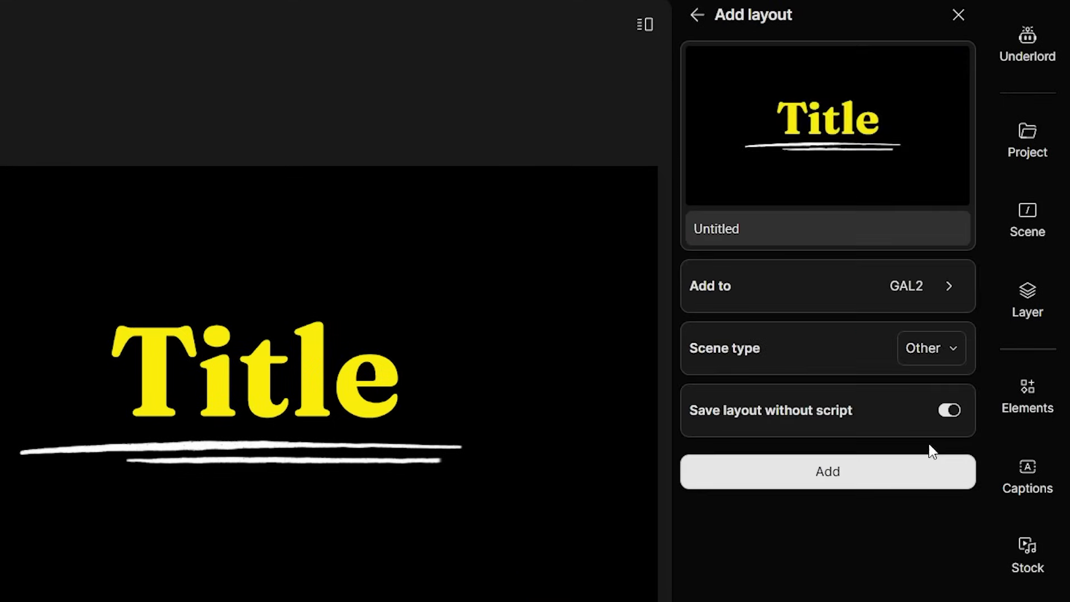
pyautogui.click(905, 469)
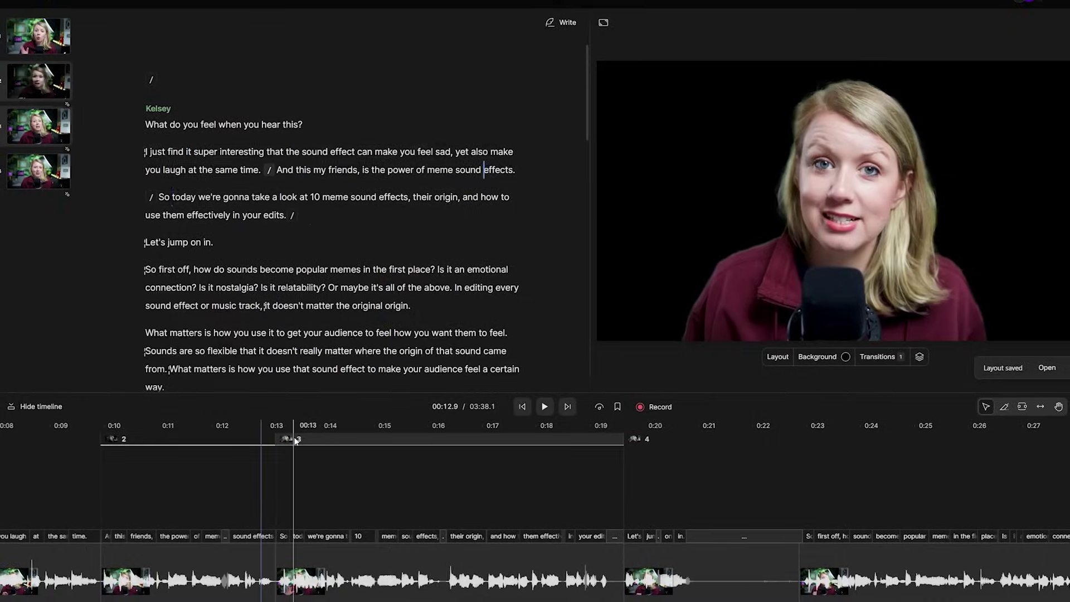
# Browse the layout packs and apply GAL2's Untitled title layout from the Private tab
pyautogui.press('space')
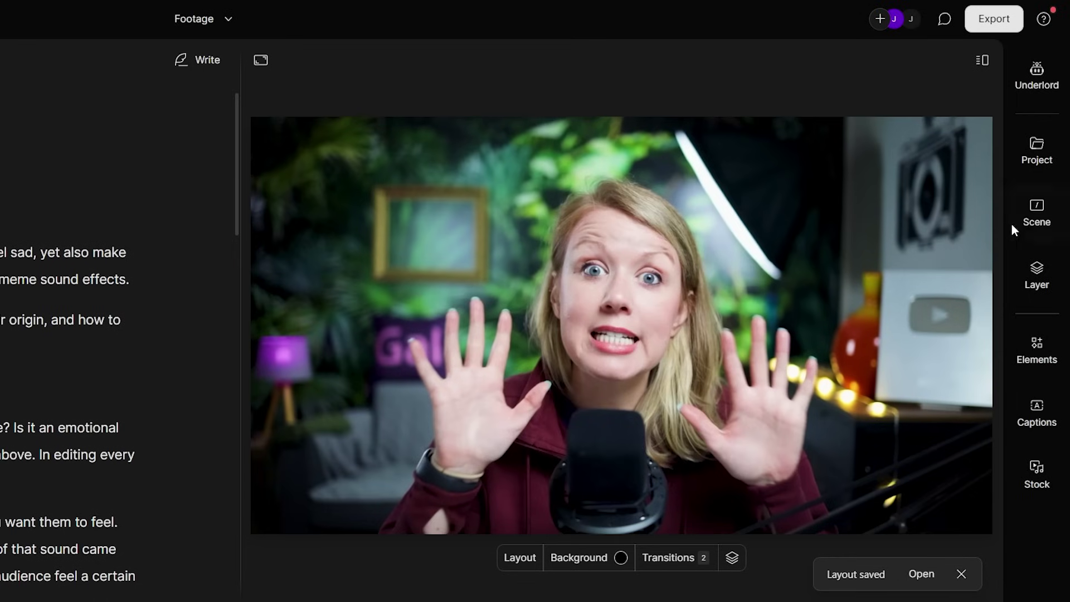
pyautogui.click(1025, 216)
pyautogui.click(975, 146)
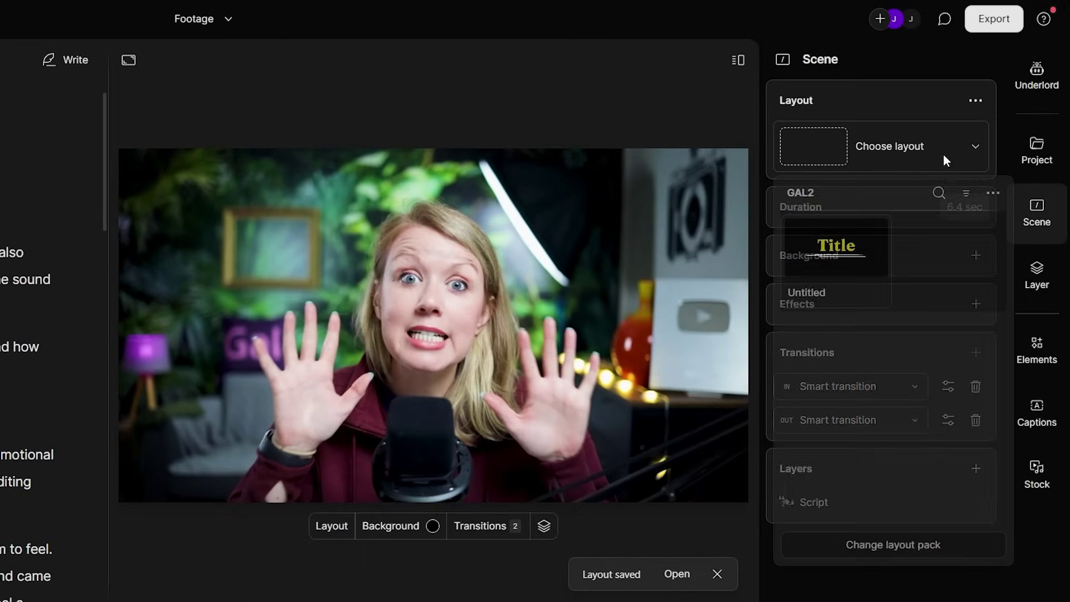
pyautogui.click(879, 545)
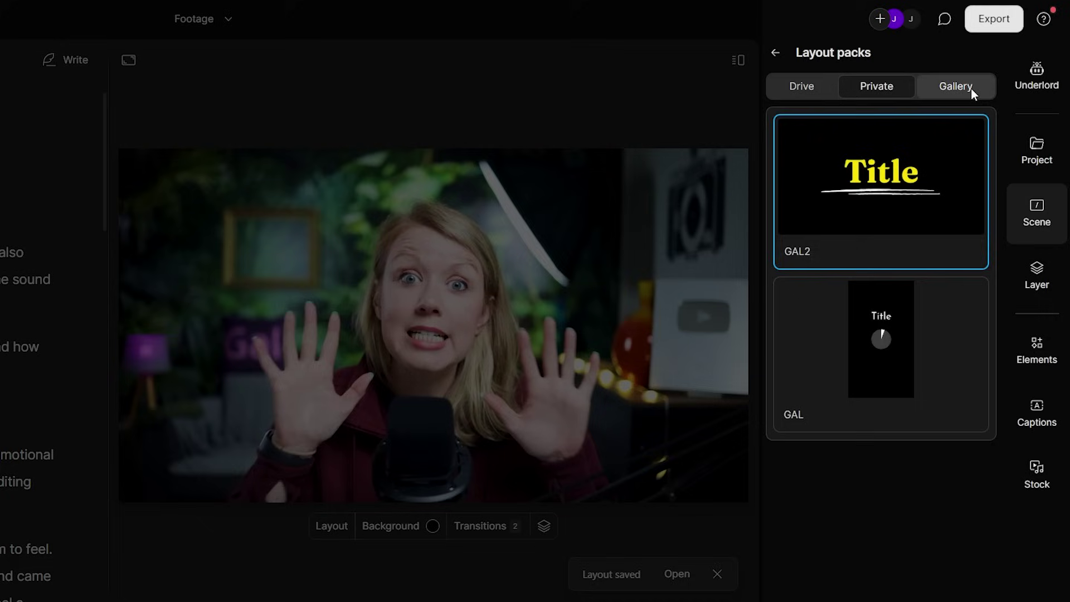
pyautogui.click(971, 87)
pyautogui.scroll(-8, 922, 431)
pyautogui.scroll(-5, 938, 551)
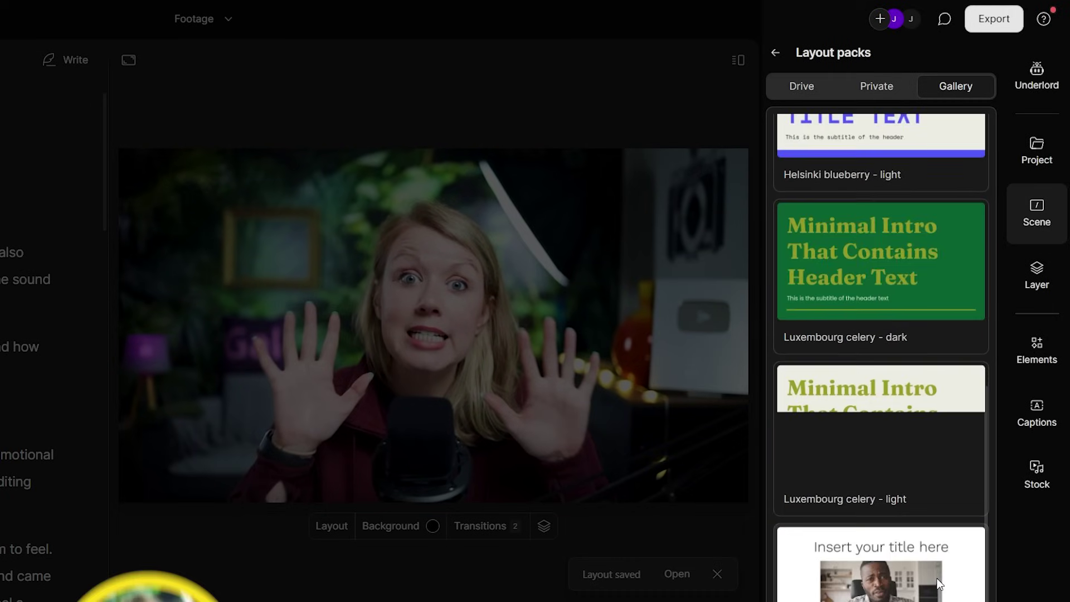
pyautogui.scroll(5, 892, 279)
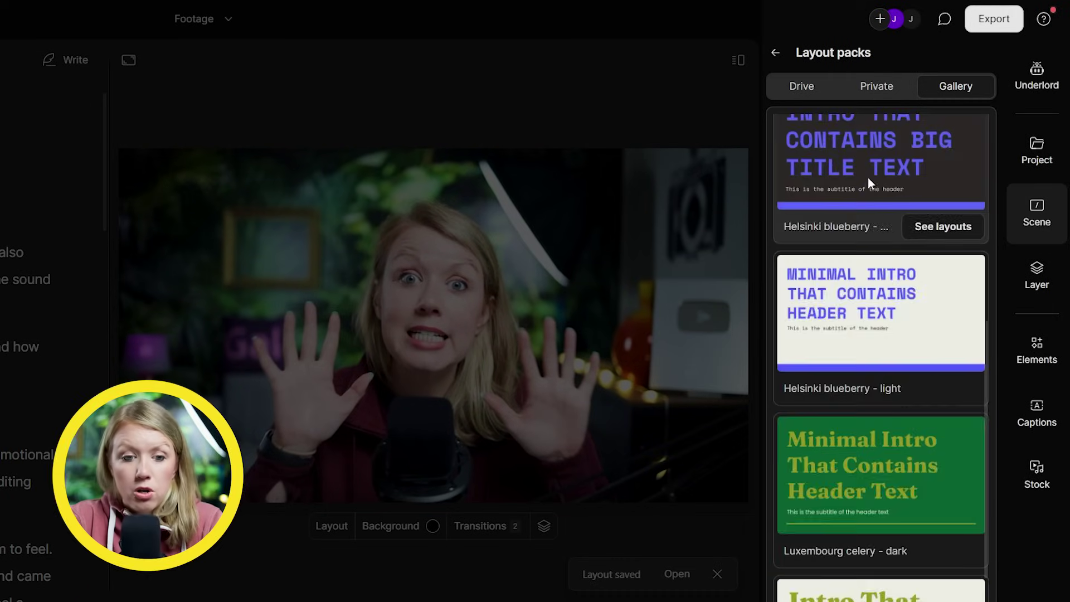
pyautogui.click(864, 87)
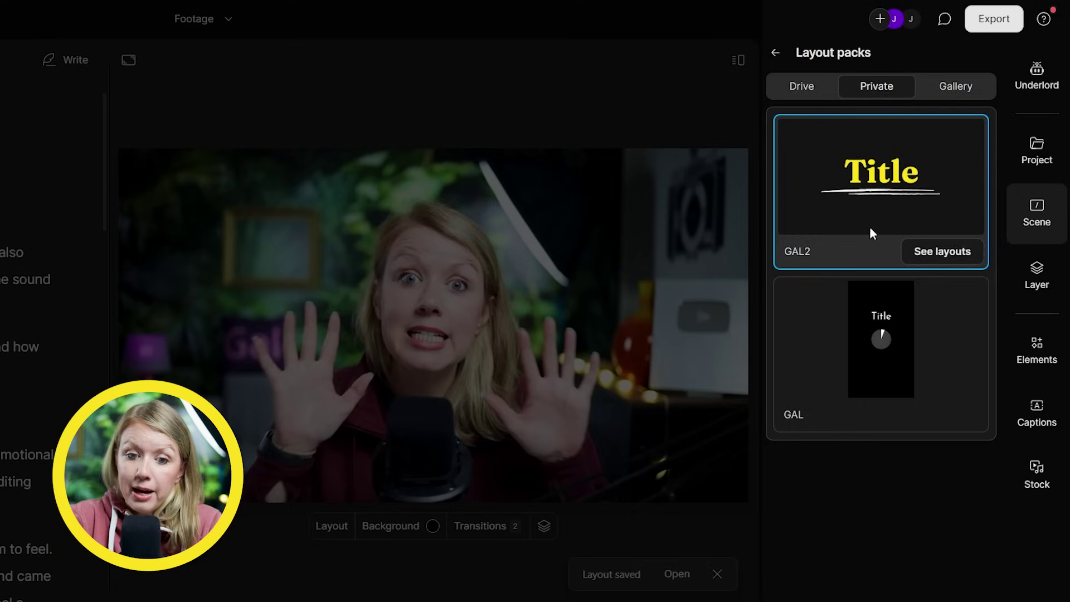
pyautogui.click(872, 227)
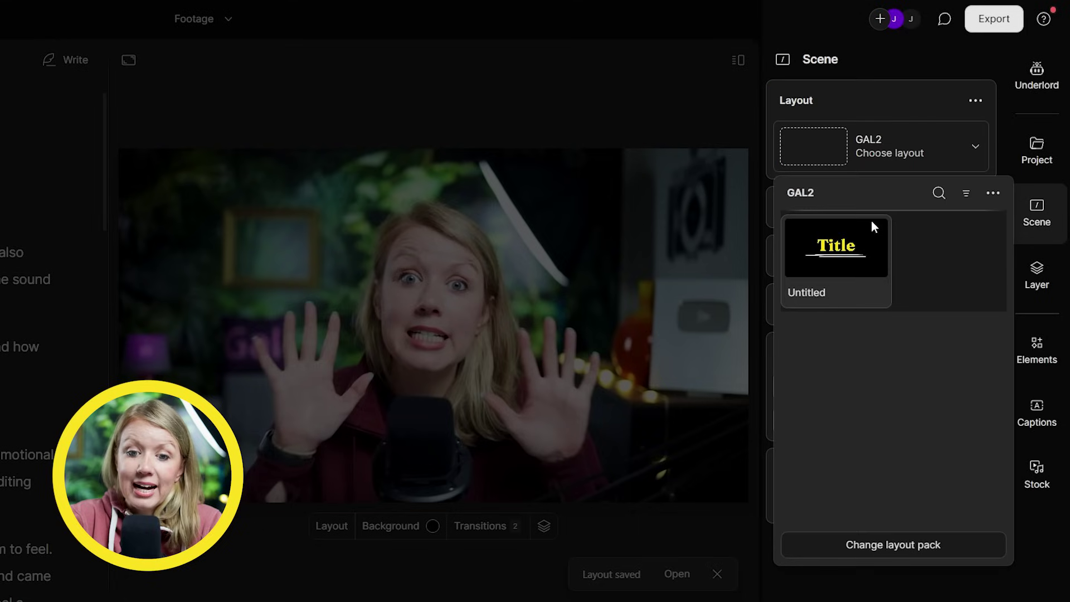
pyautogui.click(829, 282)
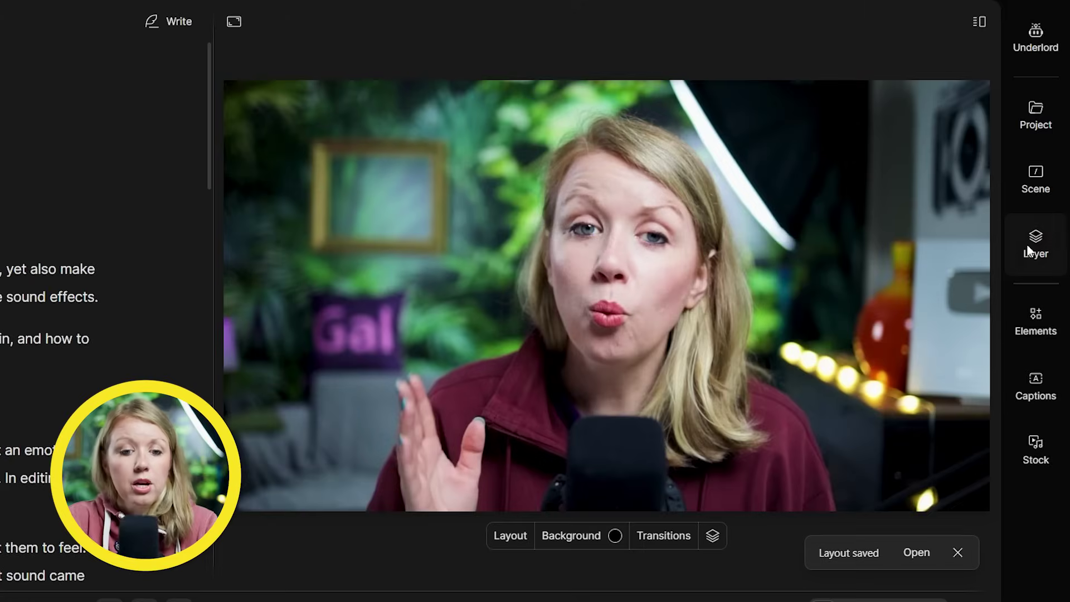
# Set captions to apply to All scenes and choose the Karaoke classic style
pyautogui.click(1032, 383)
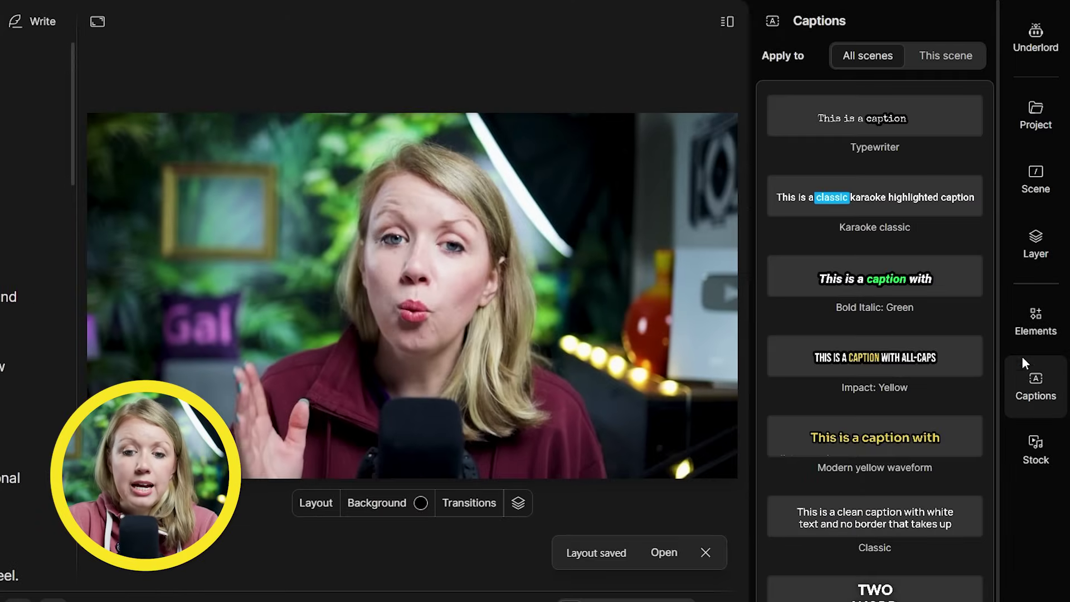
pyautogui.scroll(-4, 889, 282)
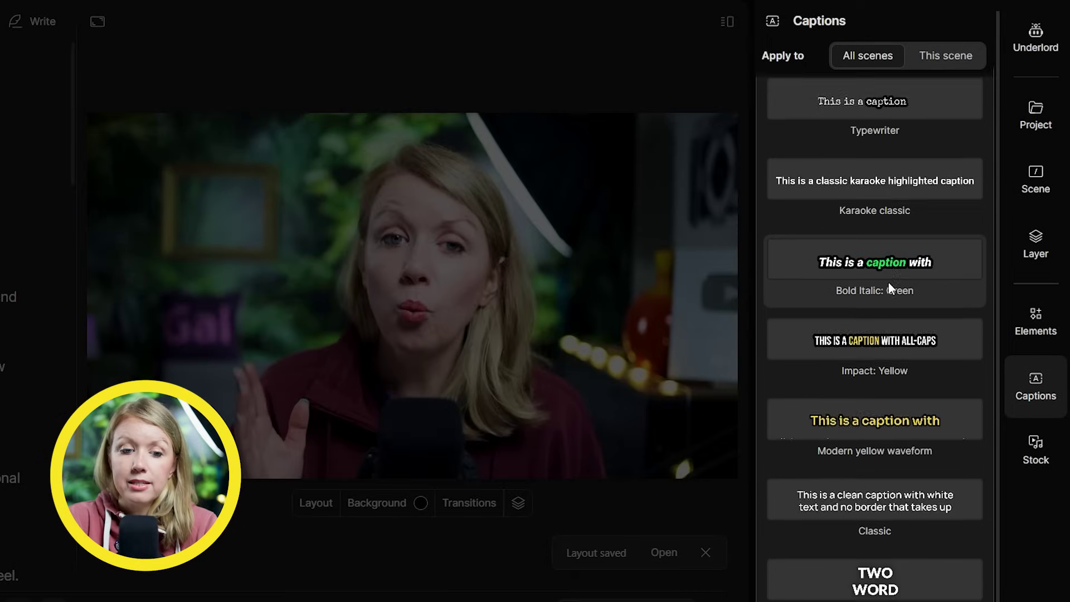
pyautogui.scroll(-4, 881, 375)
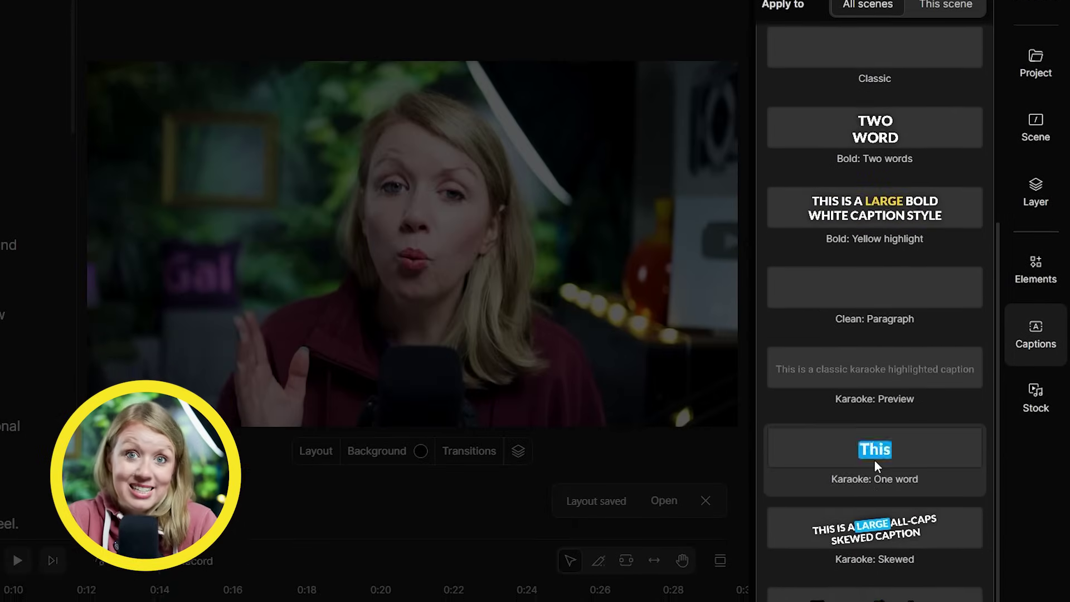
pyautogui.scroll(-2, 872, 471)
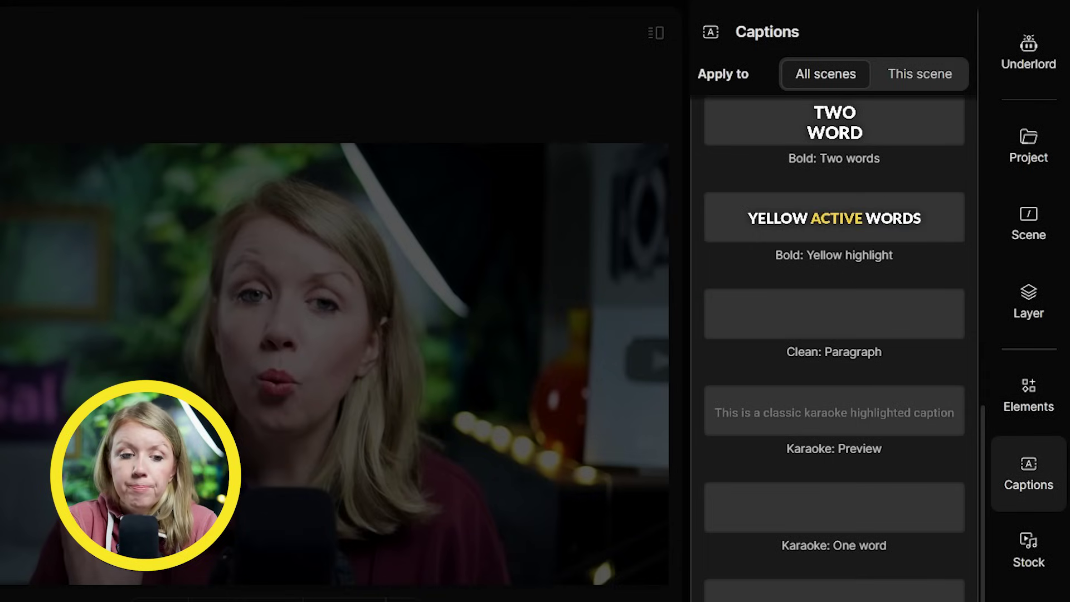
pyautogui.scroll(10, 834, 252)
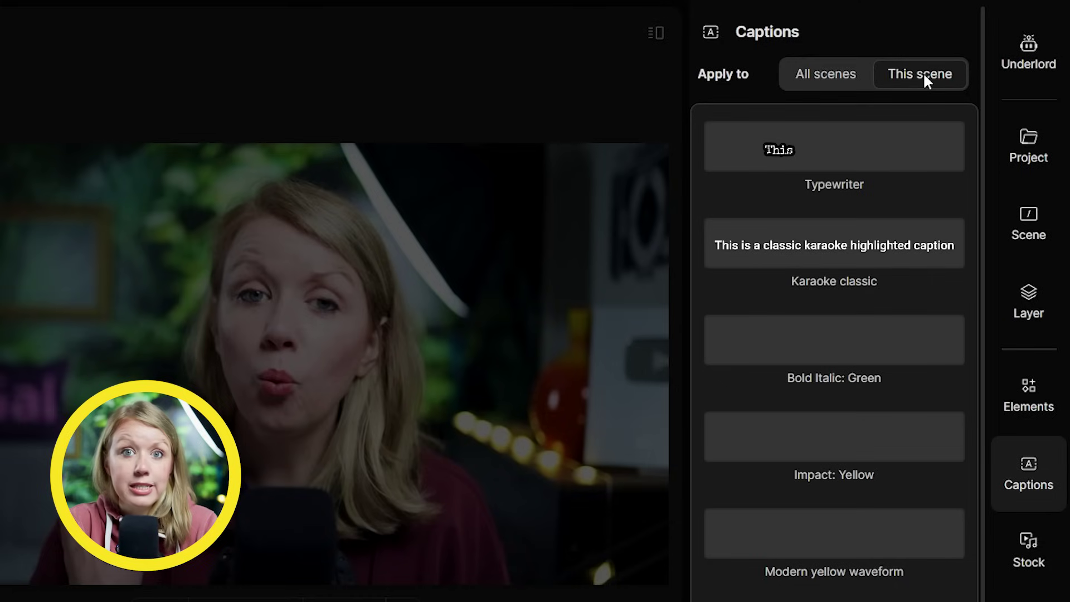
pyautogui.click(841, 75)
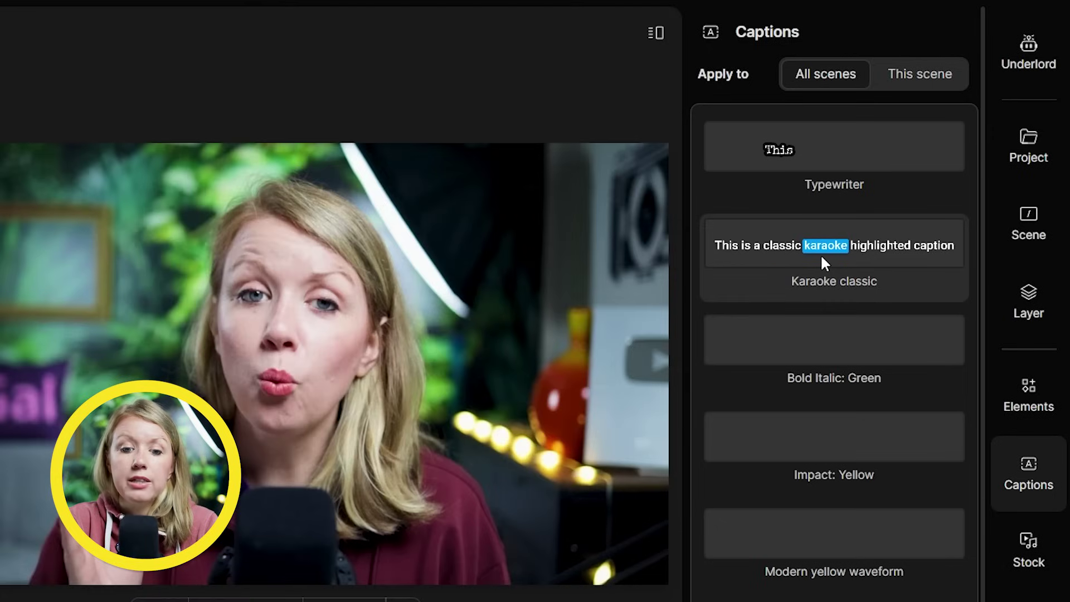
pyautogui.click(821, 253)
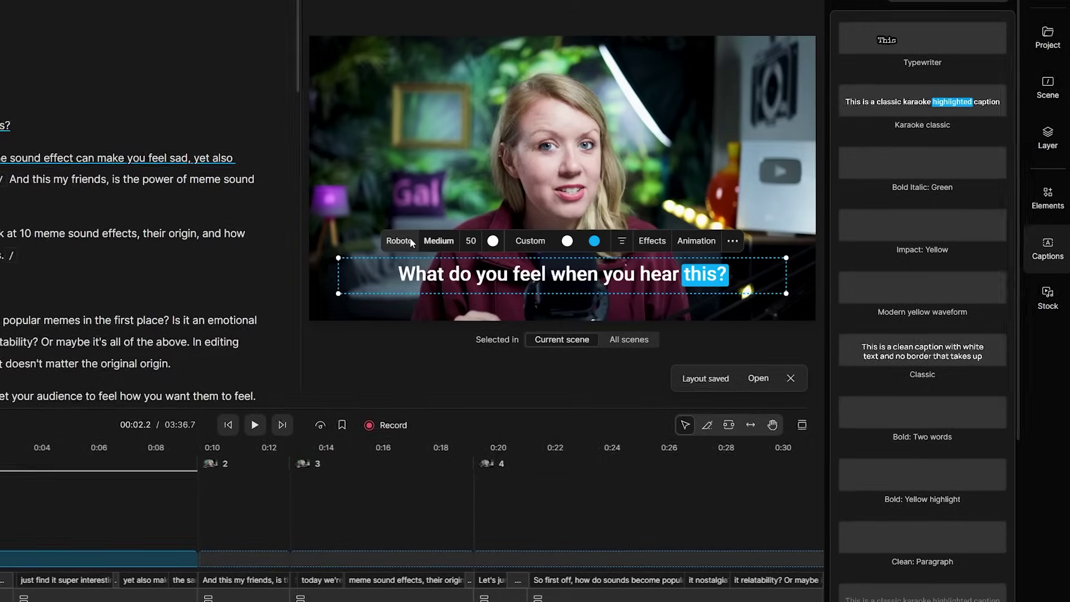
# Set the captions to Josefin Sans Semi Bold with a deep purple active-word highlight
pyautogui.click(168, 391)
pyautogui.click(360, 440)
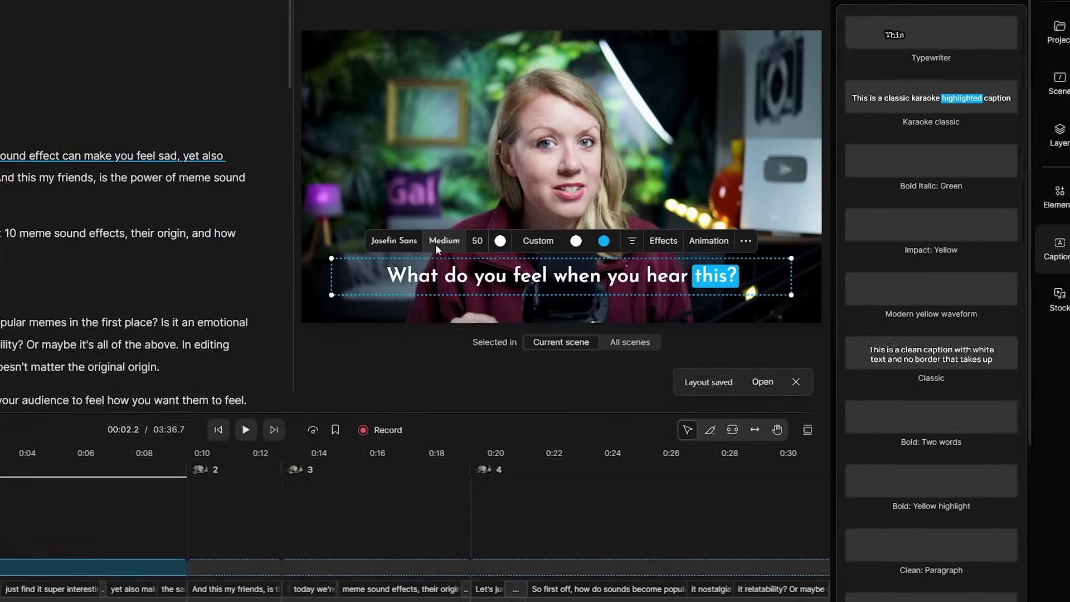
pyautogui.click(445, 241)
pyautogui.click(465, 504)
pyautogui.click(608, 240)
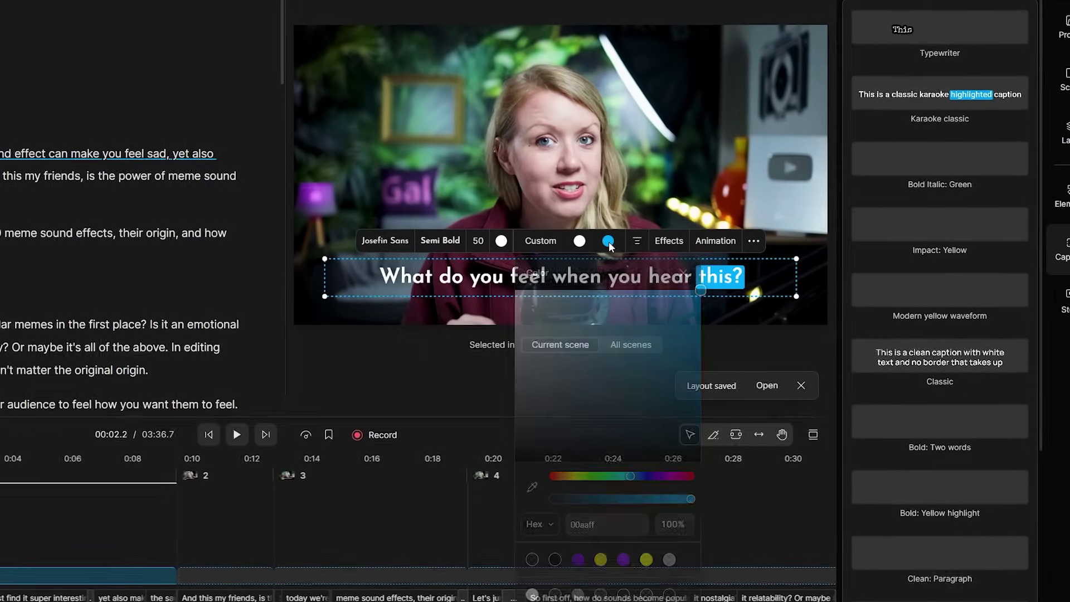
pyautogui.click(624, 558)
pyautogui.click(693, 328)
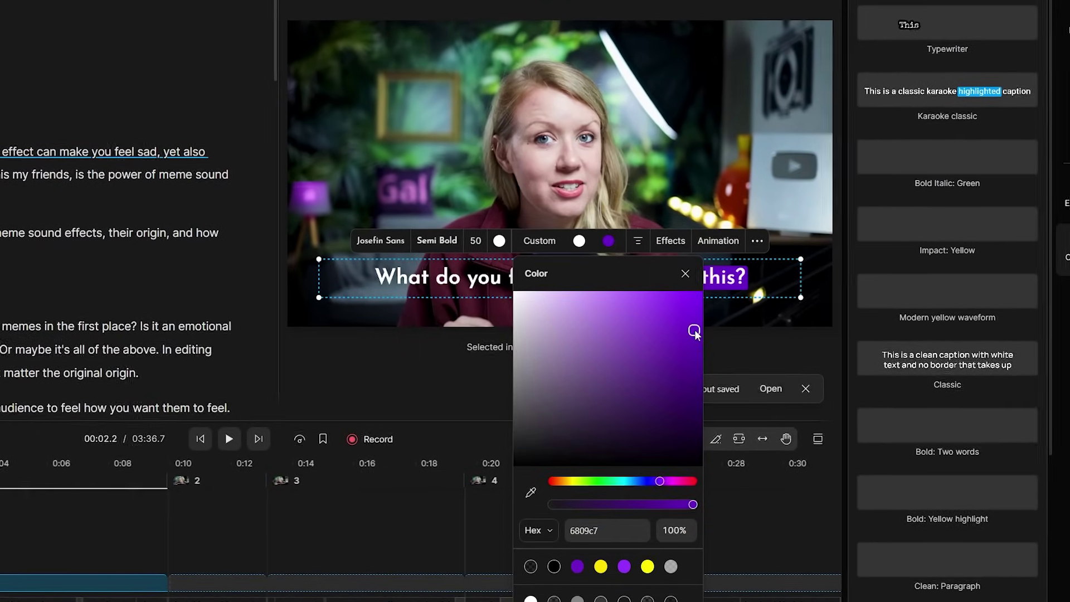
pyautogui.click(732, 282)
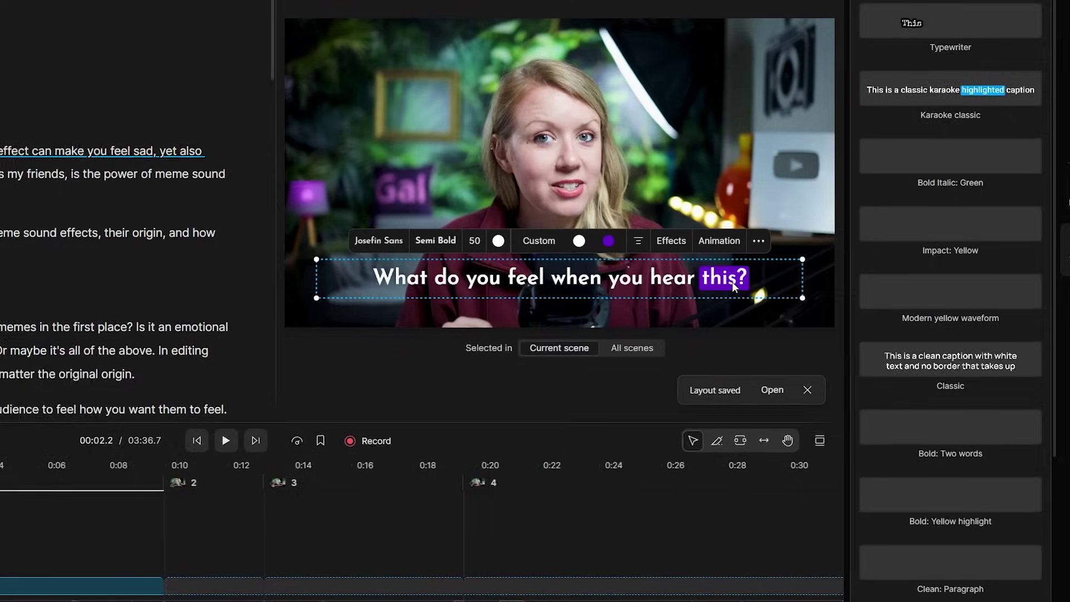
# In the custom caption style, set the upcoming words' fill to white at 61%
pyautogui.click(538, 241)
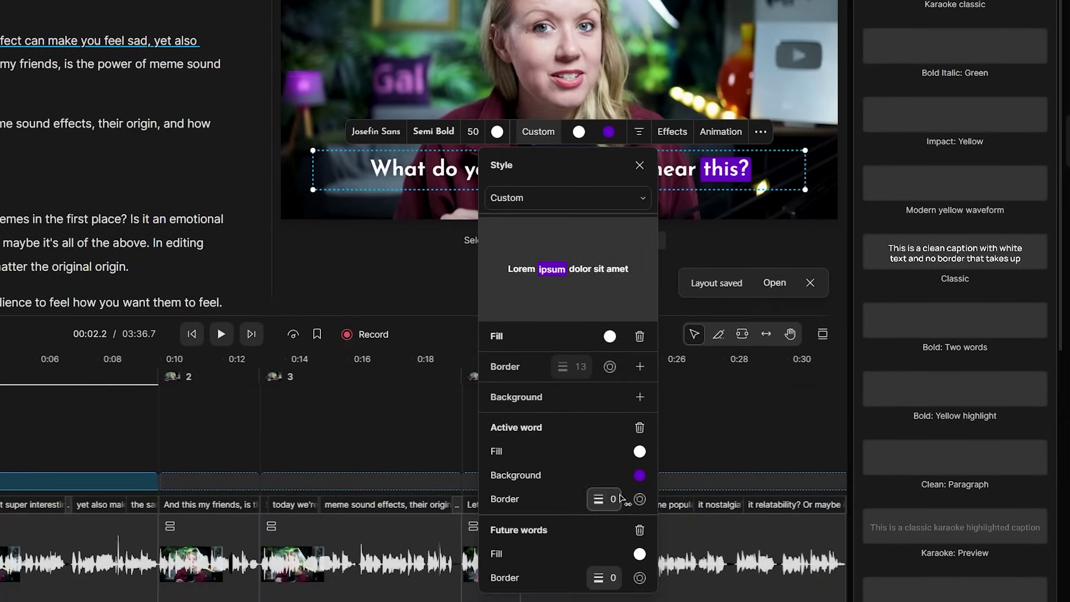
pyautogui.click(639, 498)
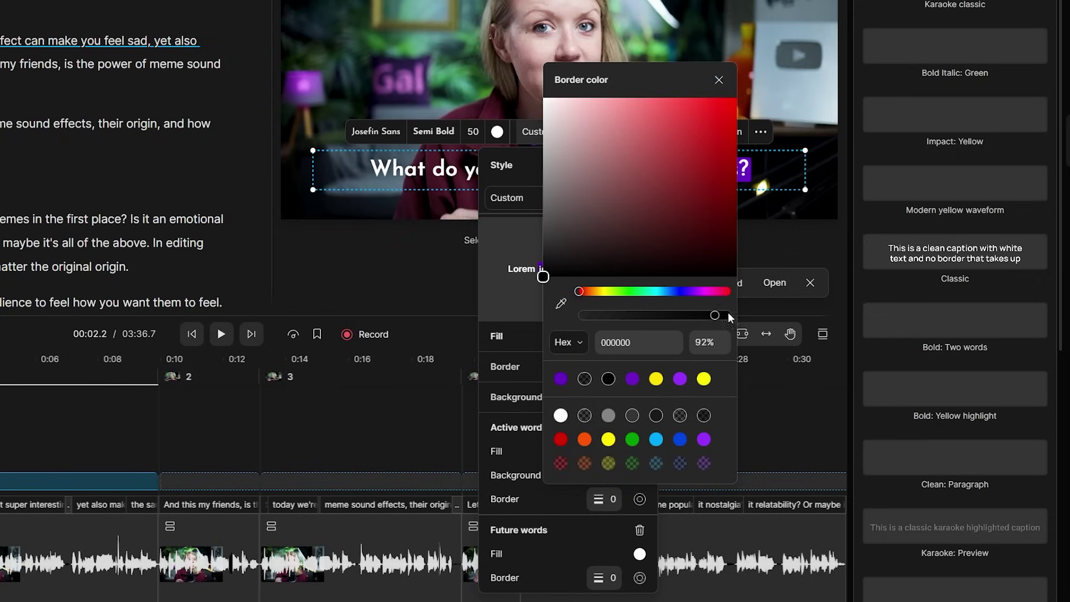
pyautogui.click(611, 503)
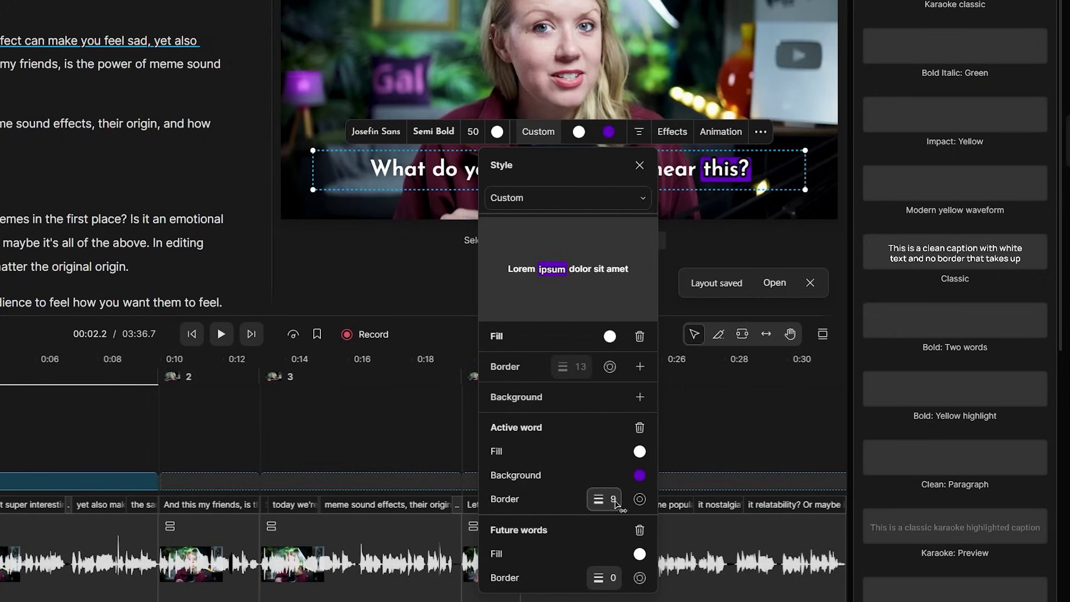
pyautogui.click(640, 554)
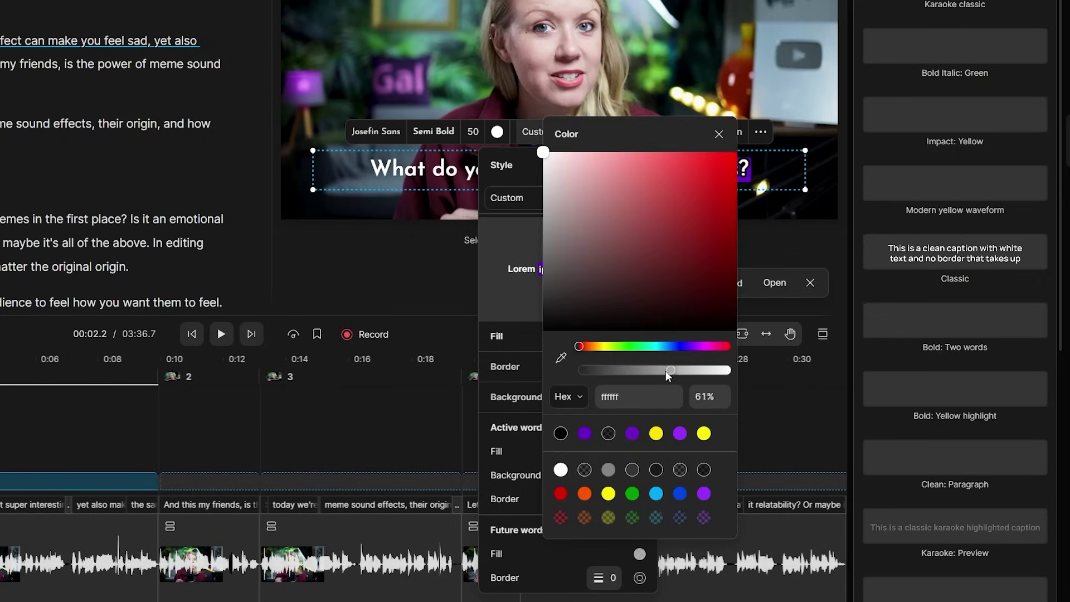
pyautogui.press('Escape')
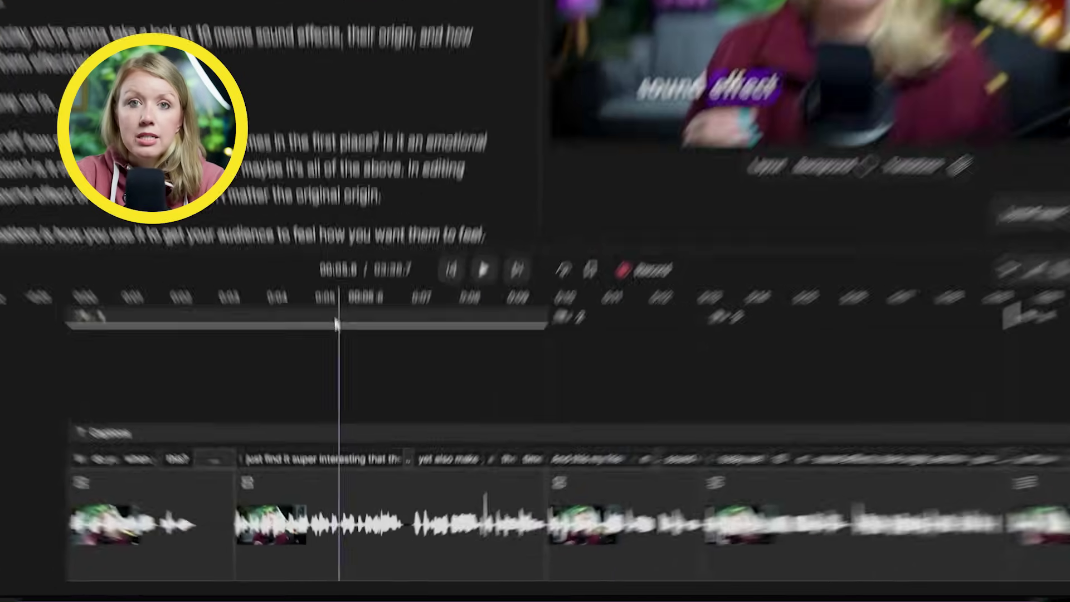
# Retime the 'effect', 'can' and 'make' caption words near 00:04.6 and play the passage back
pyautogui.click(316, 418)
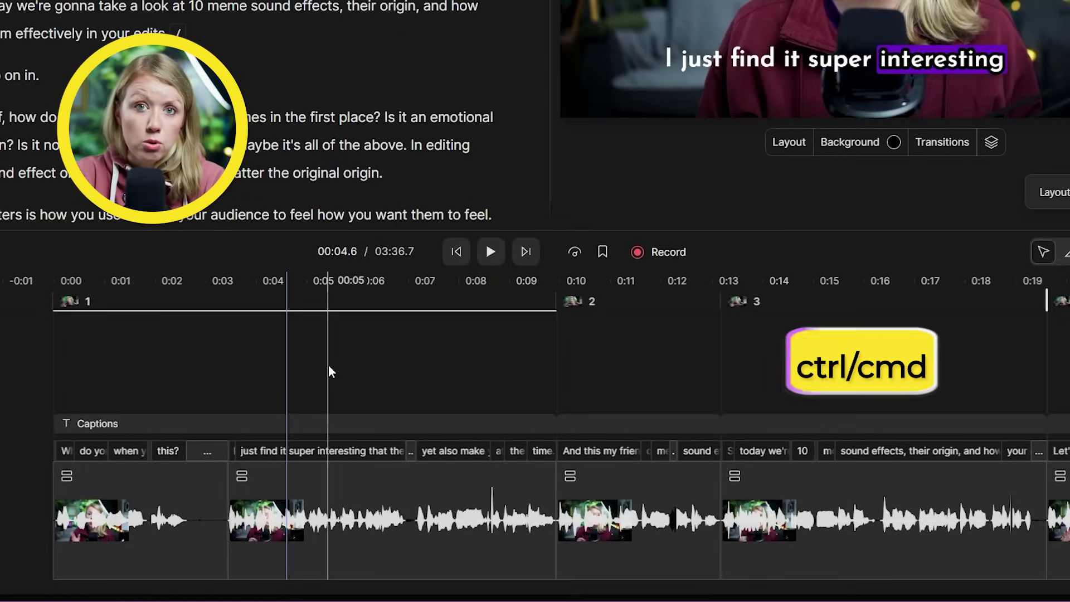
pyautogui.scroll(10, 333, 389)
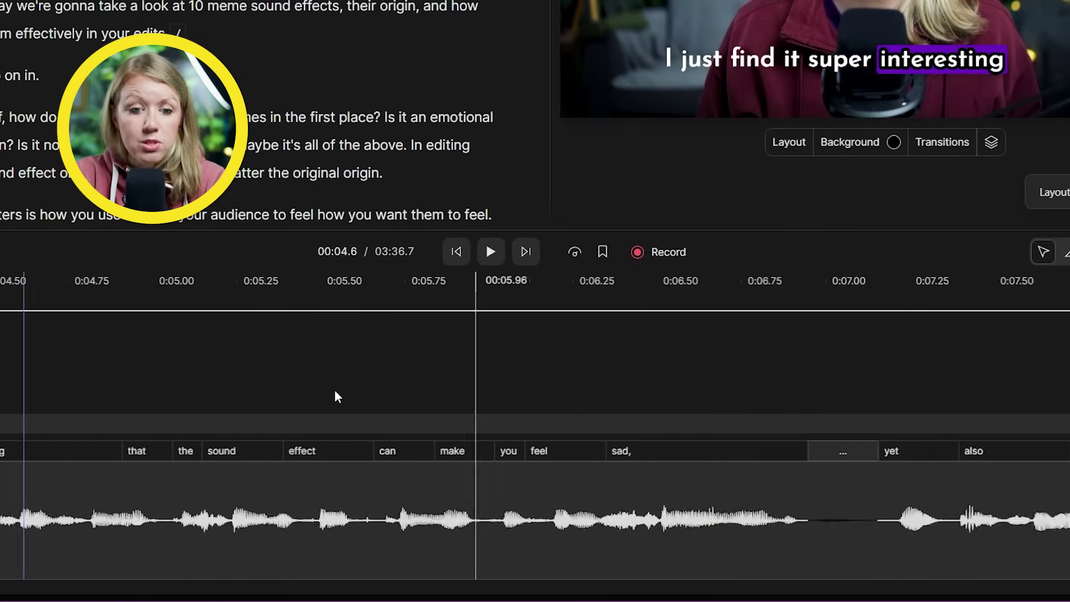
pyautogui.scroll(5, 334, 396)
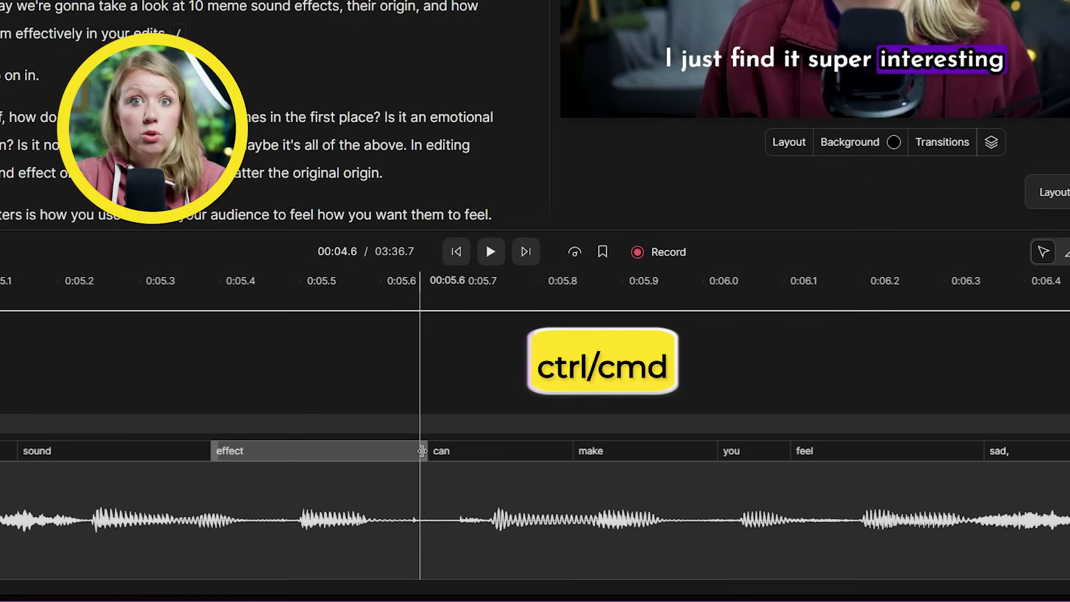
pyautogui.moveTo(413, 452)
pyautogui.mouseDown()
pyautogui.moveTo(305, 454)
pyautogui.moveTo(427, 453)
pyautogui.mouseUp()
pyautogui.moveTo(578, 452); pyautogui.dragTo(532, 450)
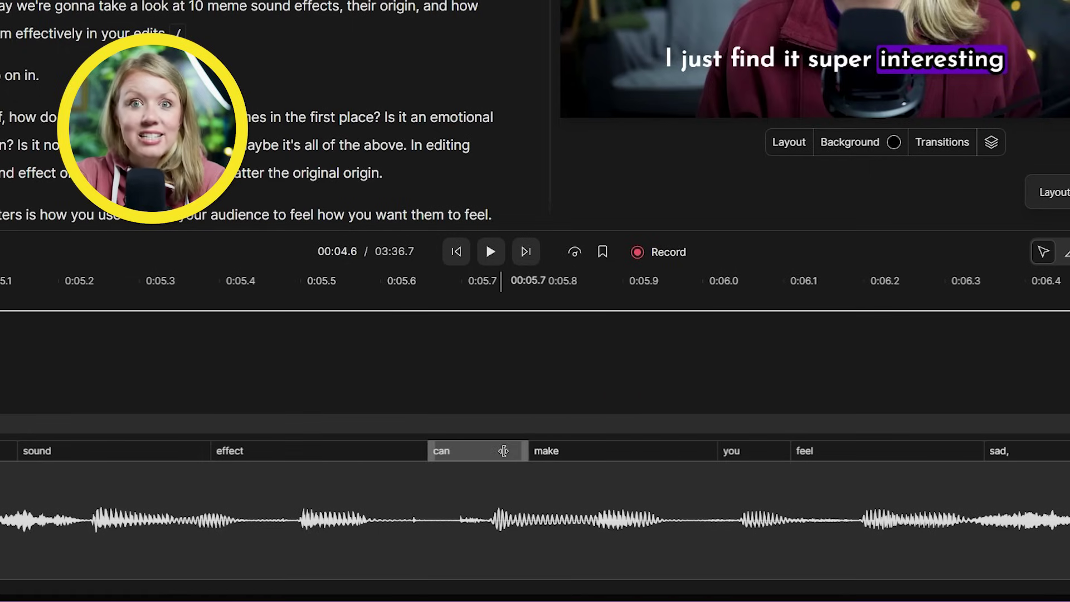
pyautogui.press('space')
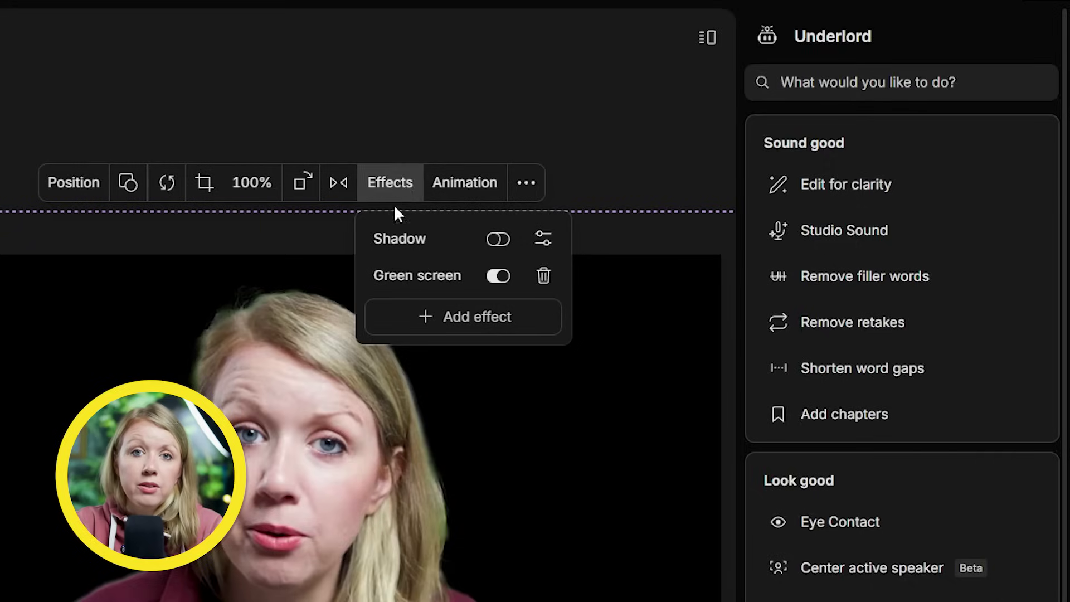
# Turn on Green screen for the speaker clip and check the timer's Count up direction options
pyautogui.click(498, 275)
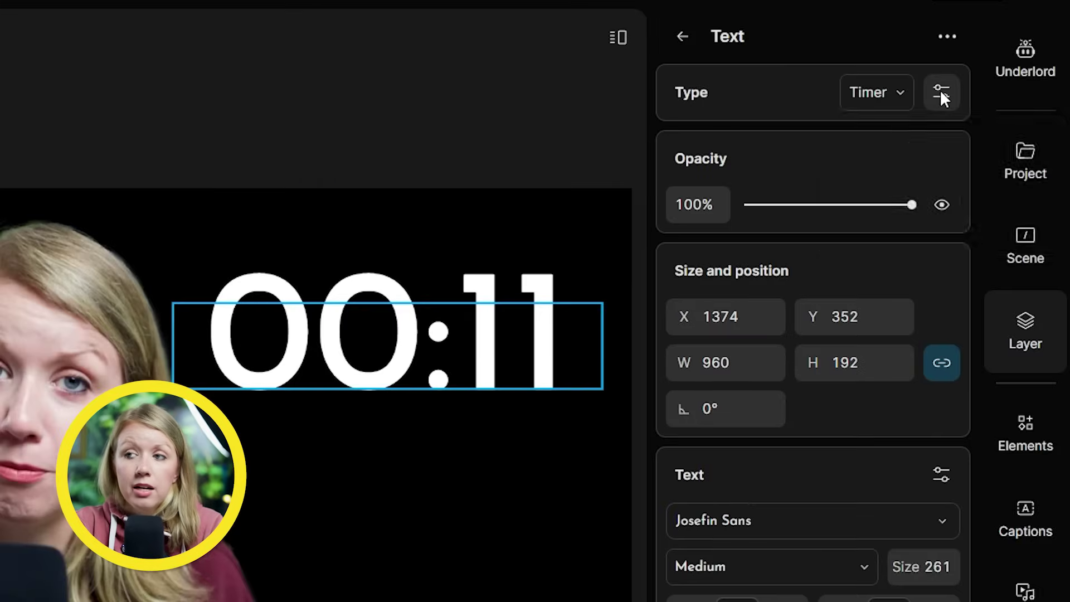
pyautogui.click(941, 91)
pyautogui.click(992, 185)
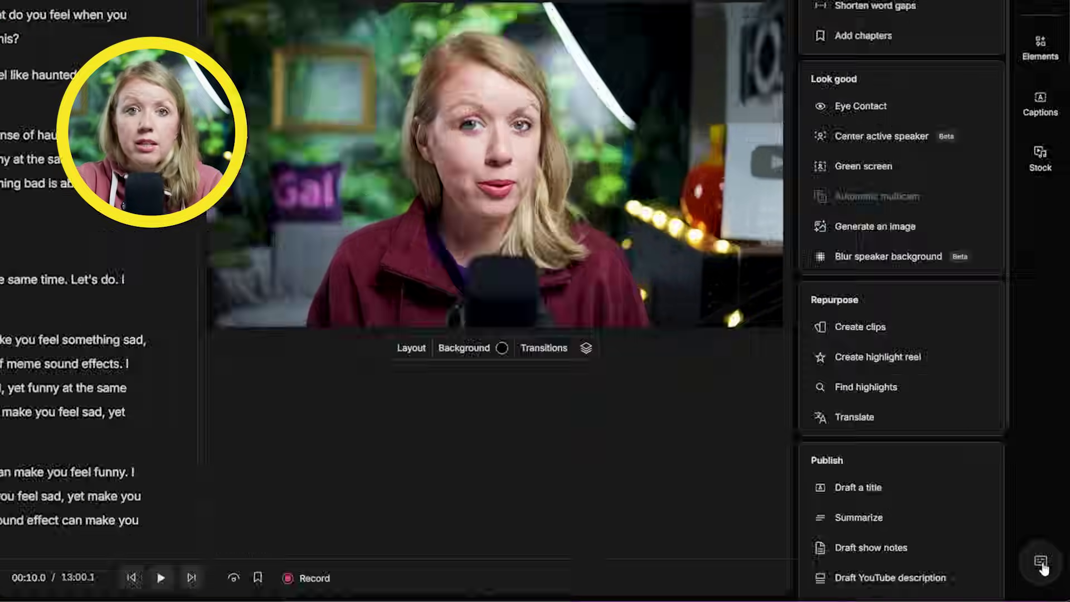
# Ask Descript's help chat how to make text fly up from the bottom
pyautogui.click(1053, 583)
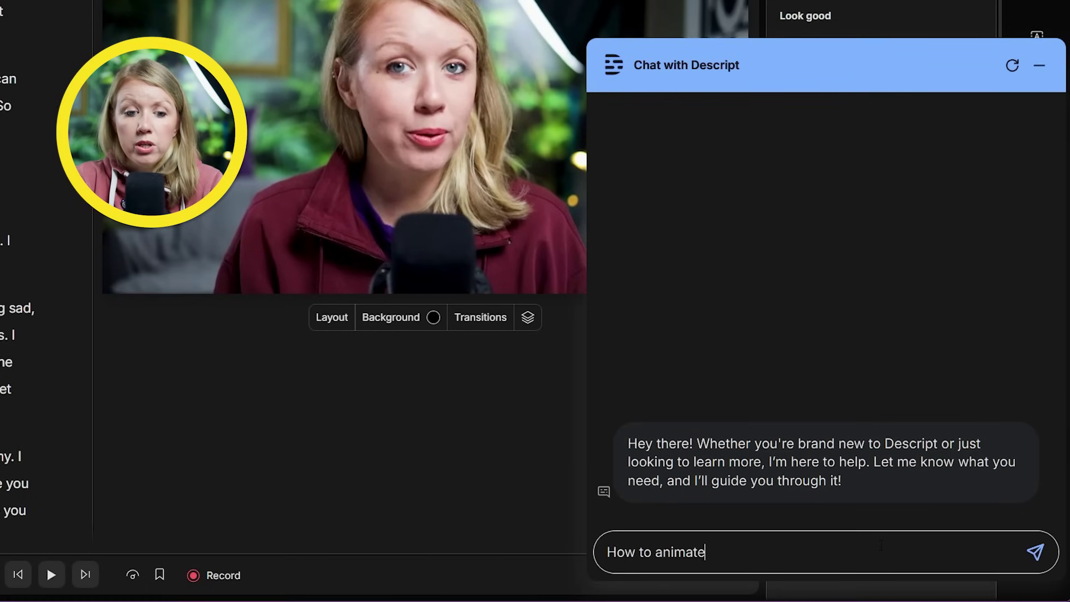
pyautogui.write('uttom?')
pyautogui.press('Return')
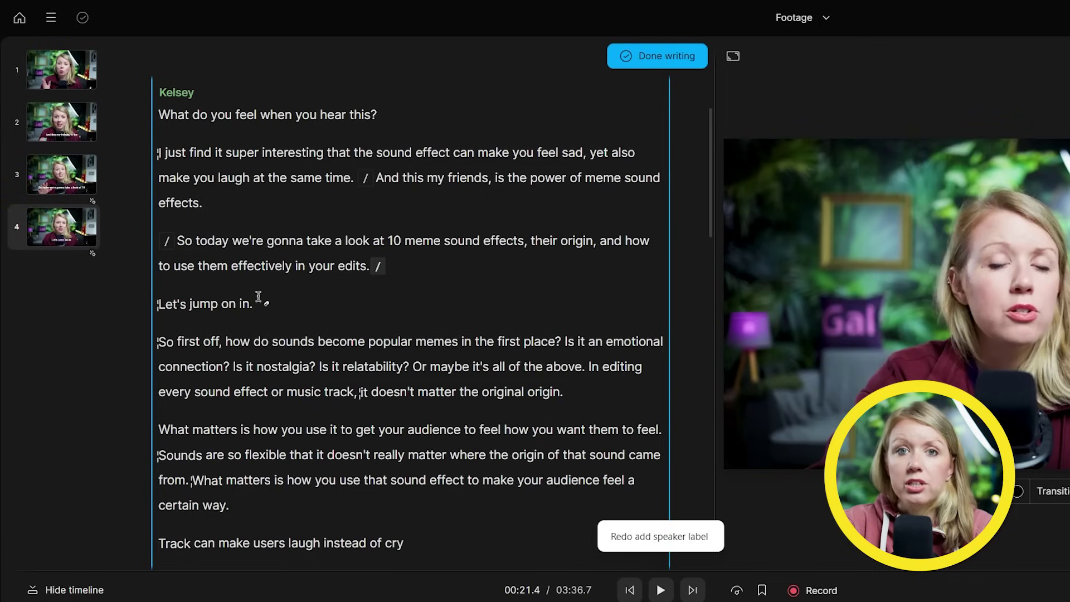
# Start a new line after 'Let's jump on in.' and pick stock AI speaker Grace after previewing voices
pyautogui.press('Return')
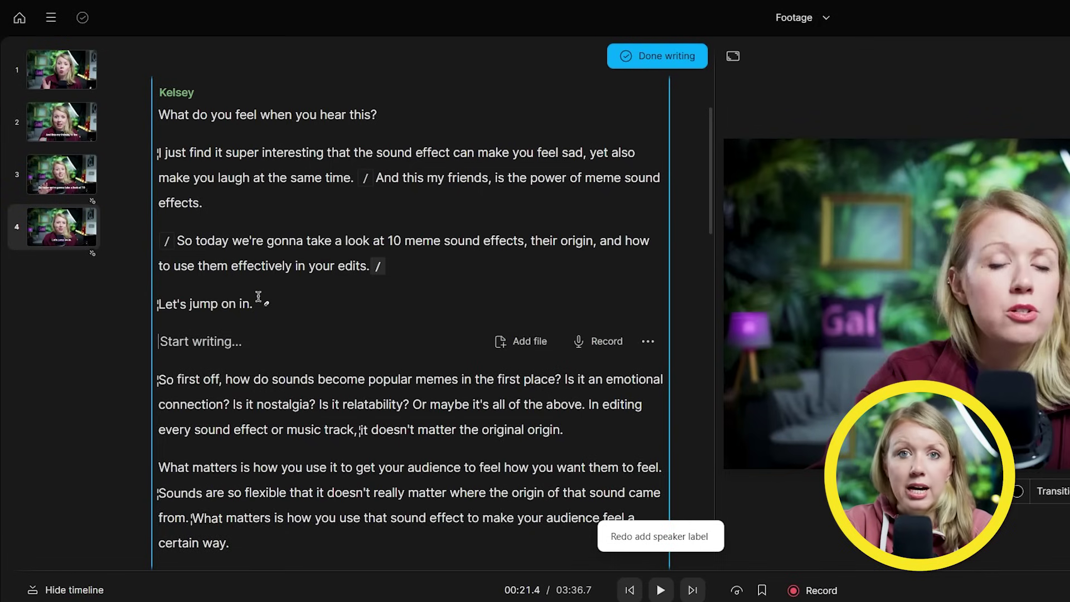
pyautogui.write('@')
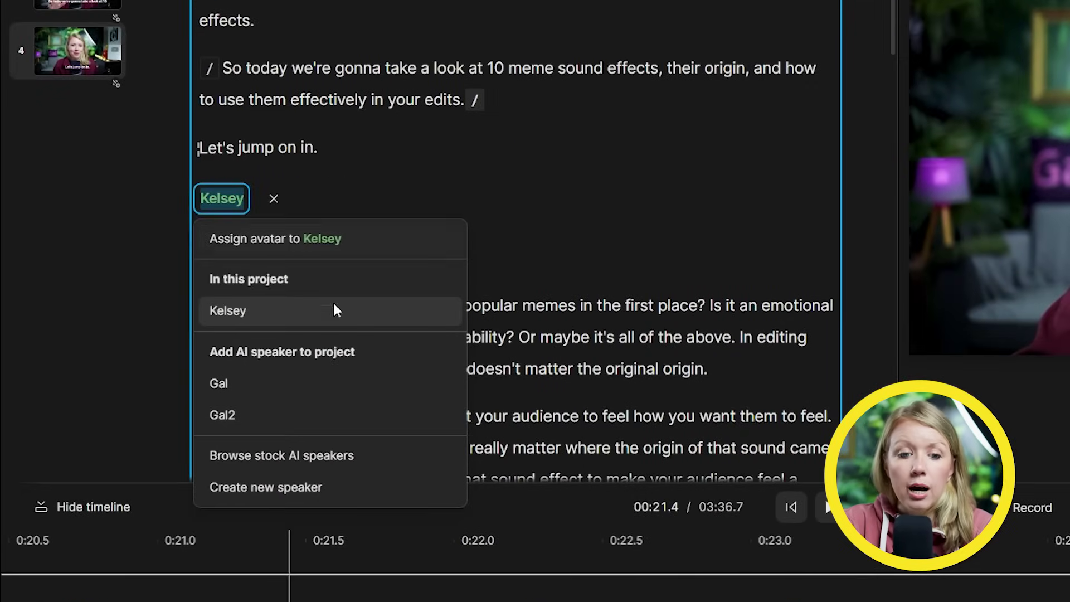
pyautogui.click(285, 455)
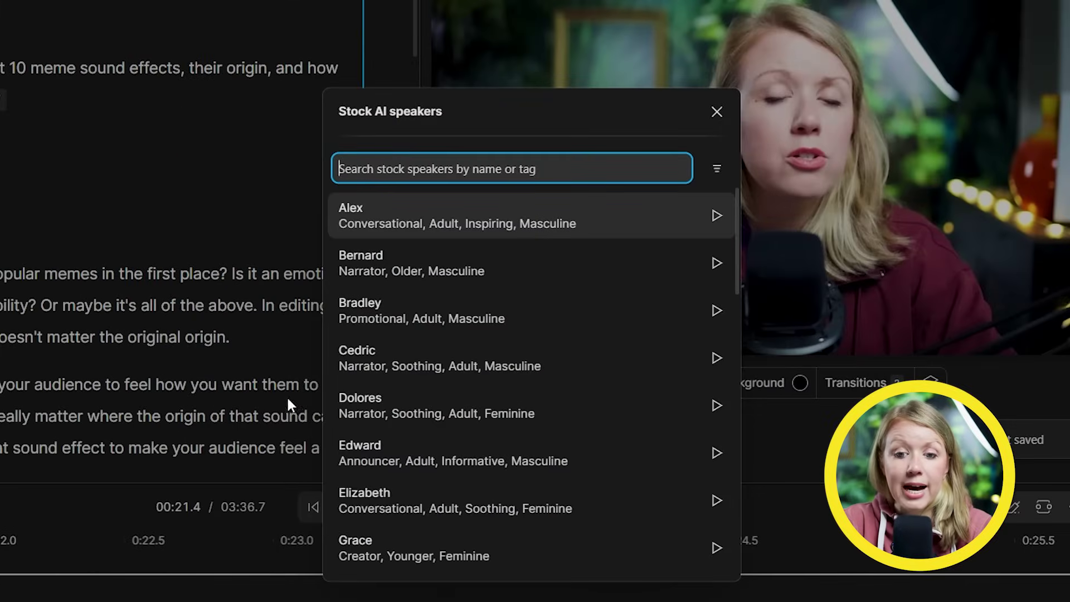
pyautogui.scroll(-3, 656, 309)
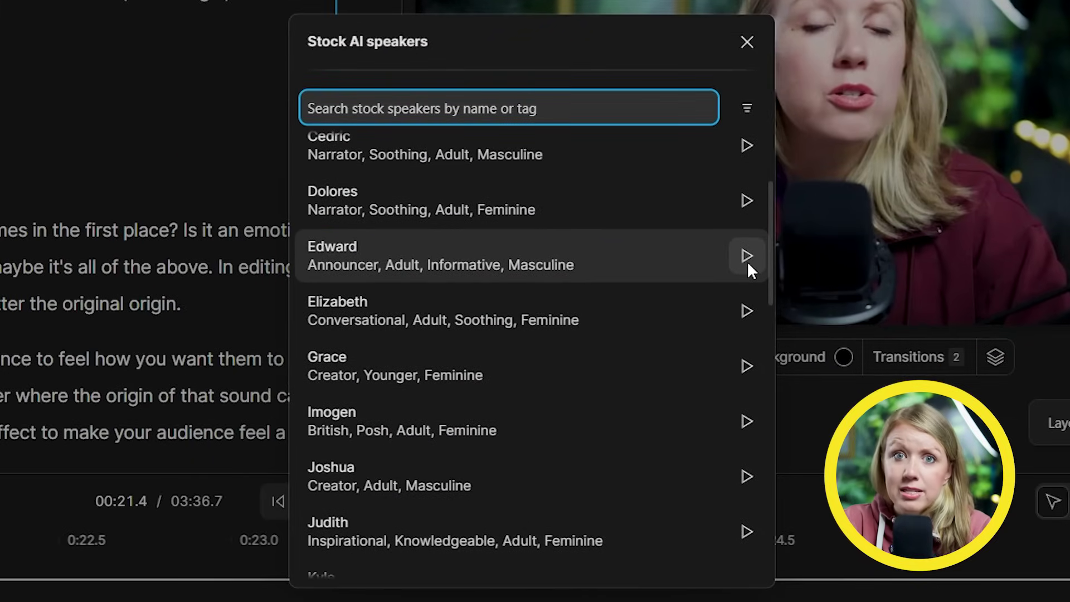
pyautogui.click(748, 262)
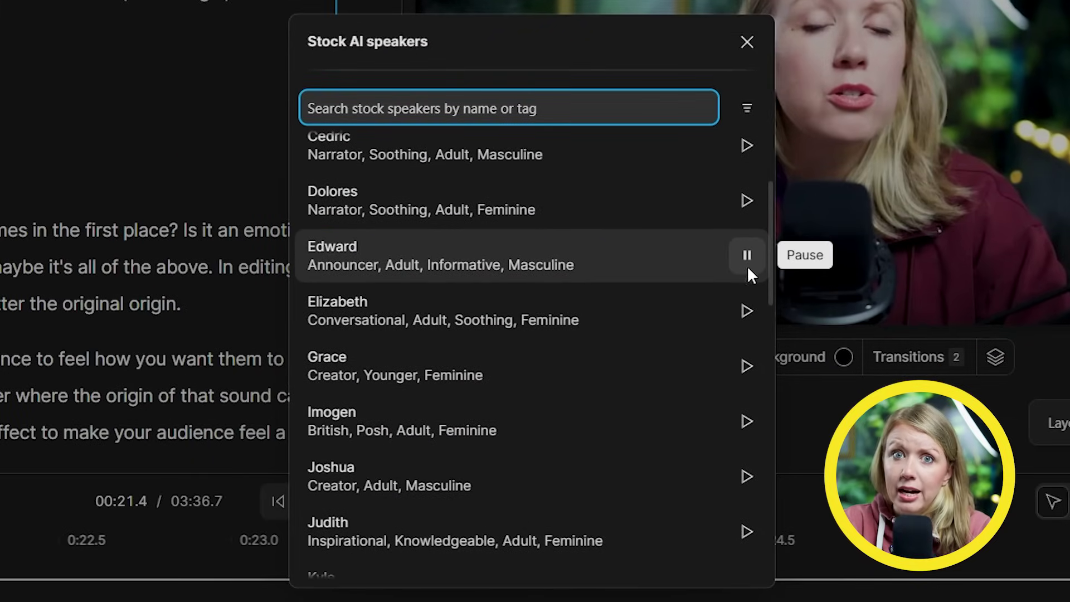
pyautogui.click(747, 264)
pyautogui.click(747, 311)
pyautogui.click(746, 365)
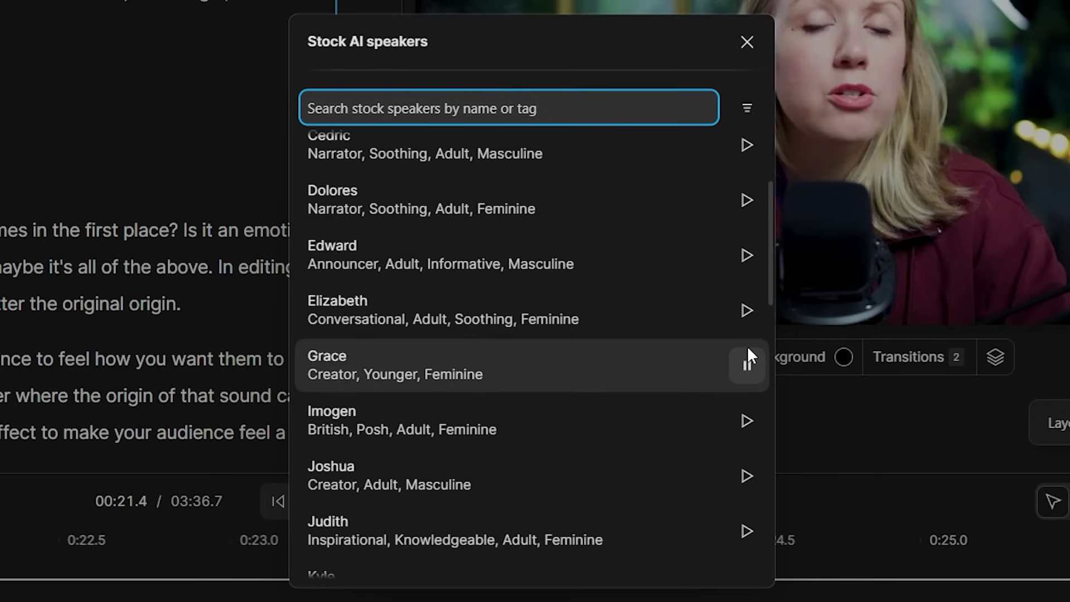
pyautogui.scroll(-2, 702, 340)
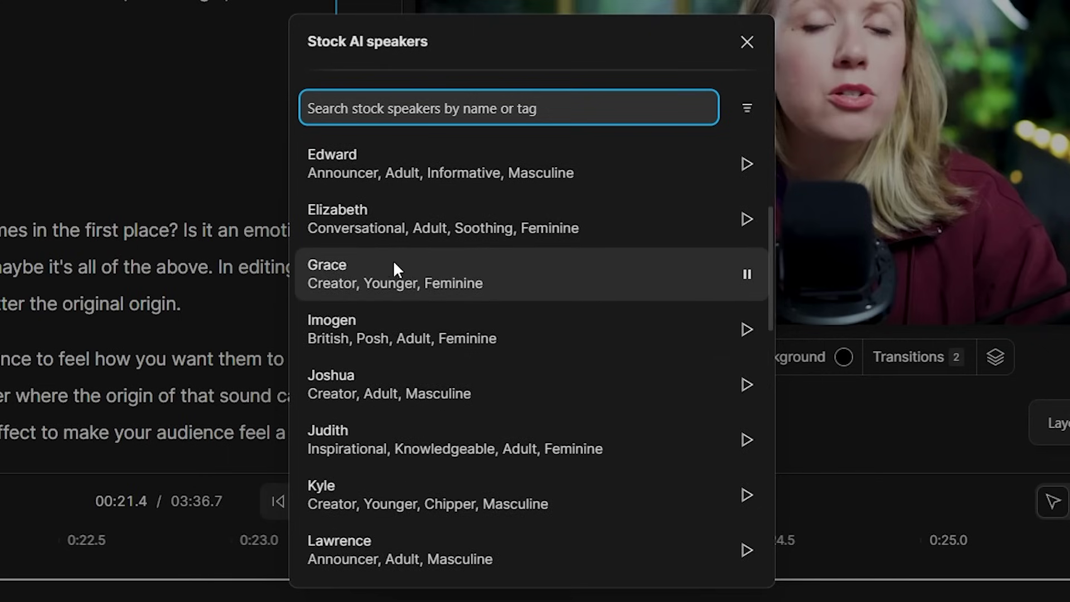
pyautogui.click(389, 270)
# Write the Grace line 'And don't forget to hit the like button!' and play it
pyautogui.click(119, 273)
pyautogui.write("And don't forget to ")
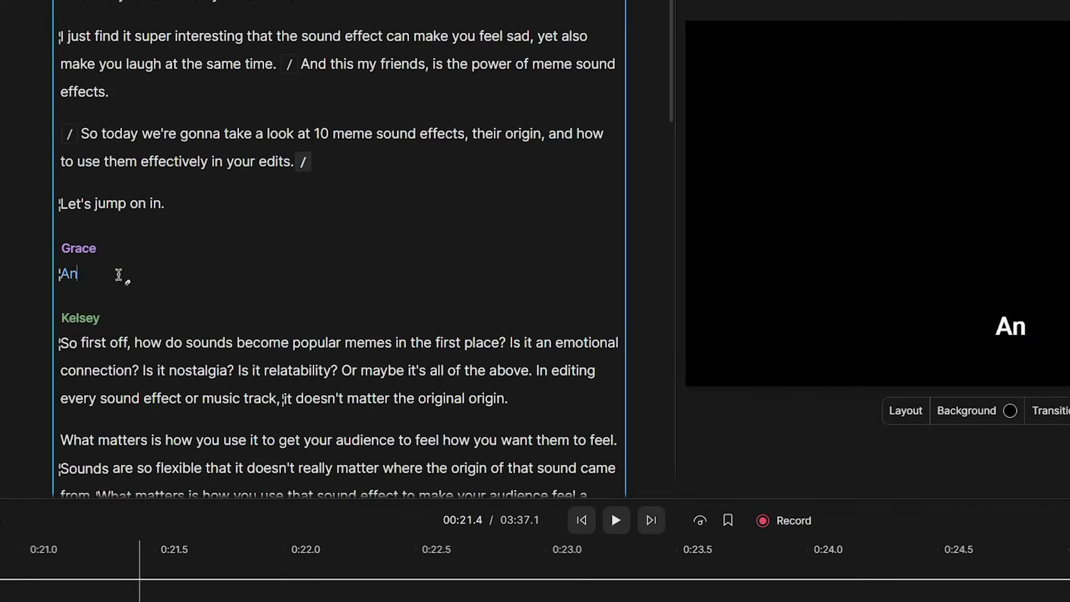
pyautogui.write('hit the like button!')
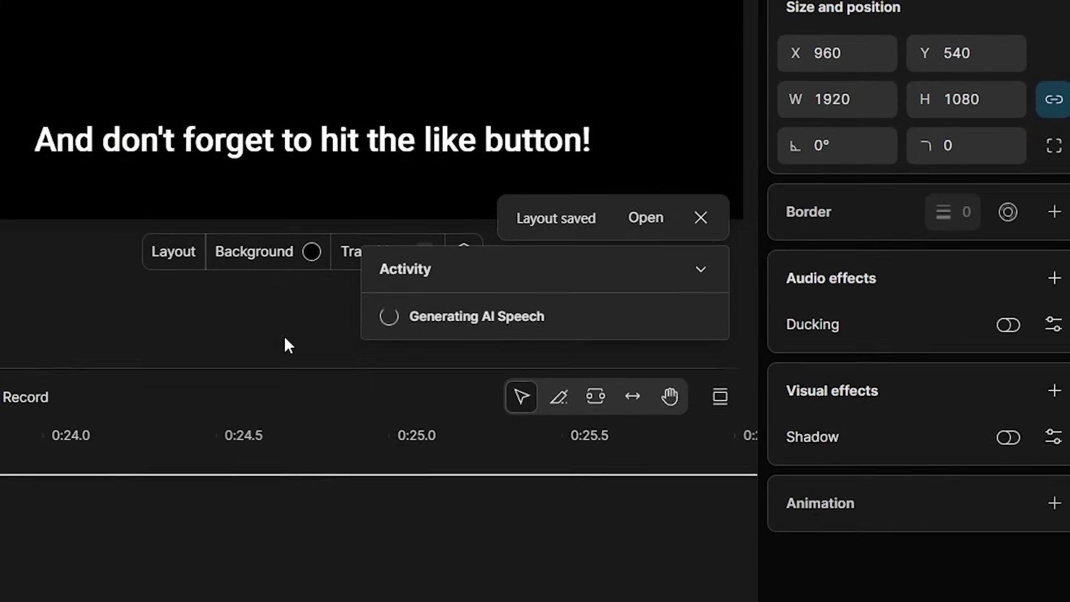
pyautogui.press('space')
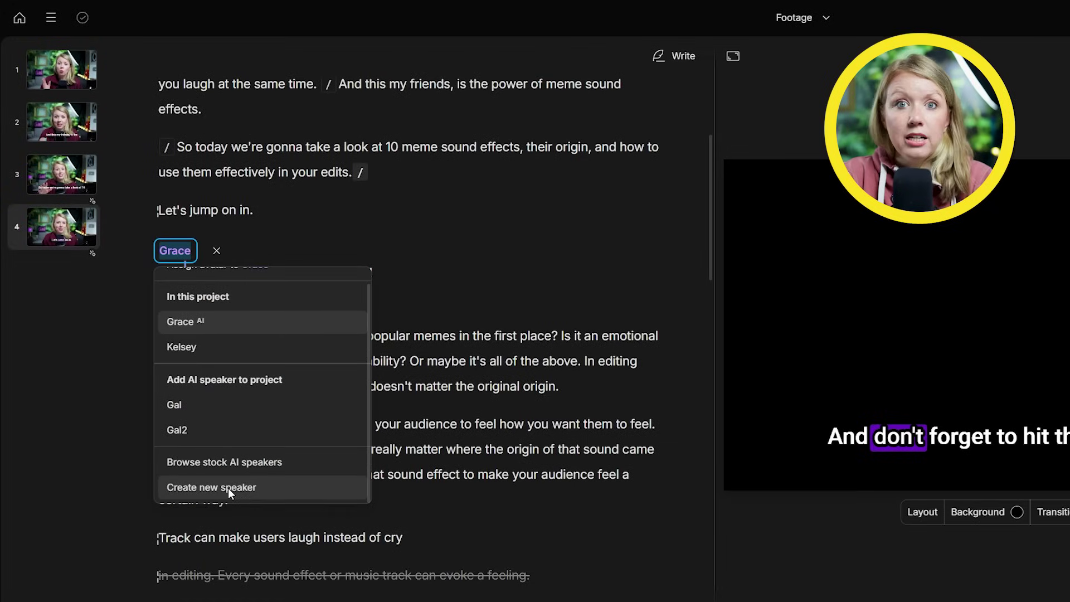
# Enable the presenter speaker's speech generation using sample_descript_voice.mp3 and submit it for authorization
pyautogui.click(228, 488)
pyautogui.click(951, 414)
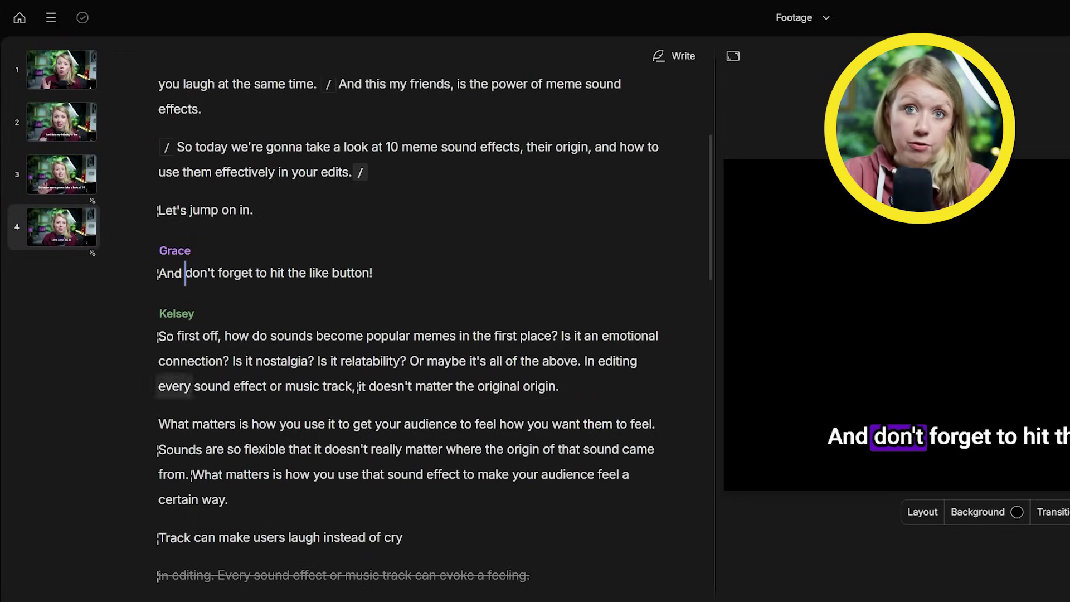
pyautogui.click(191, 250)
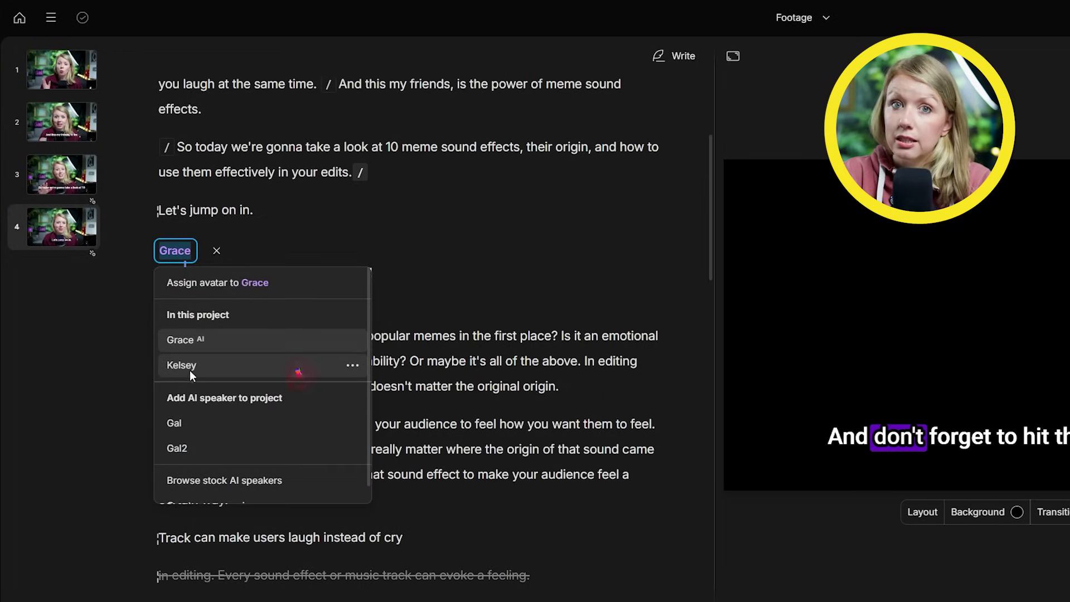
pyautogui.click(354, 366)
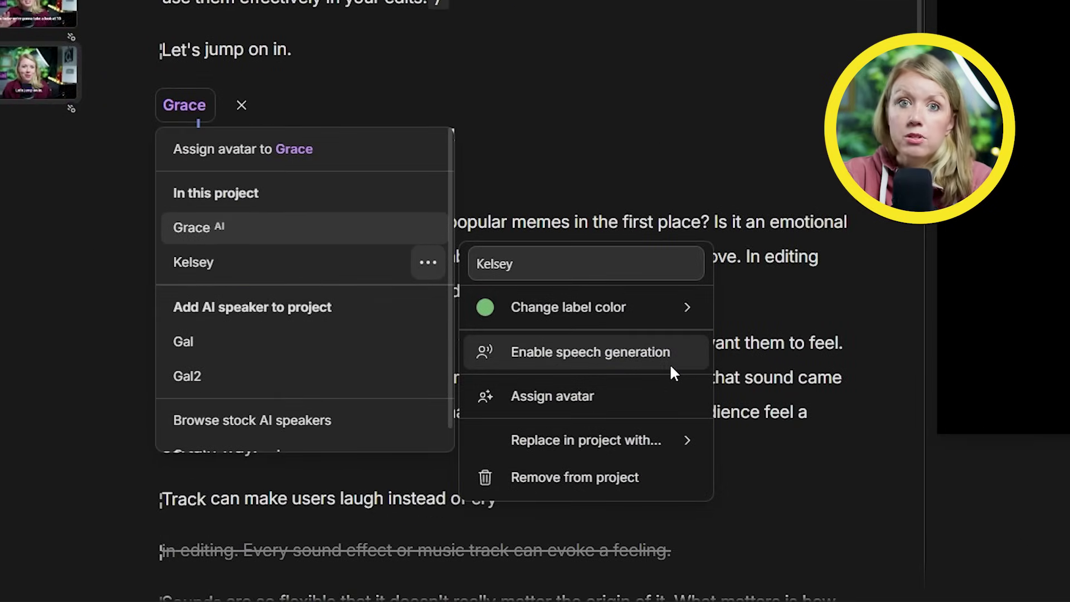
pyautogui.click(671, 369)
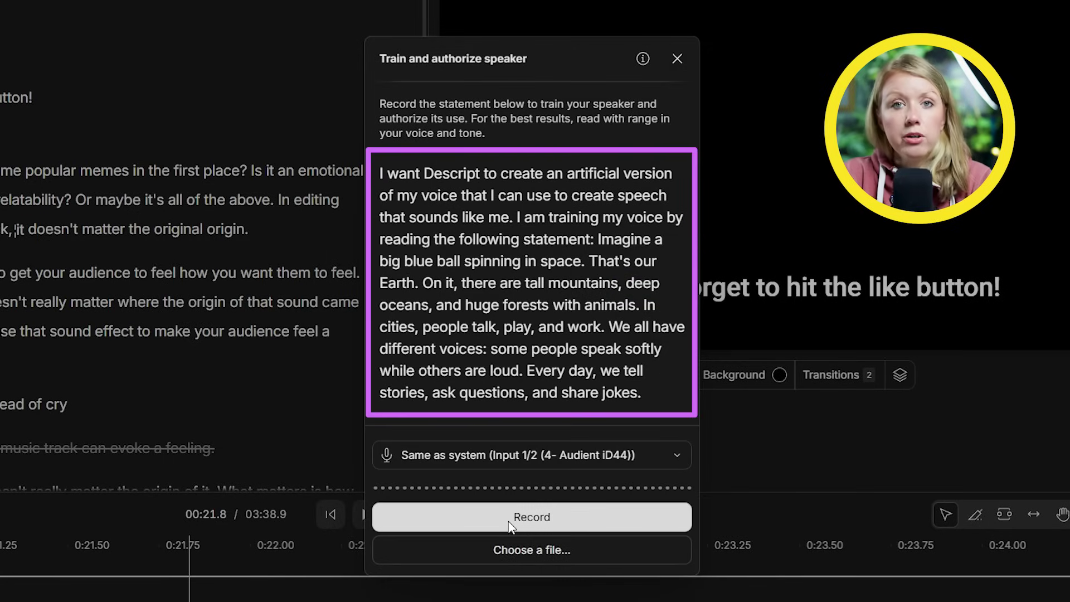
pyautogui.click(512, 548)
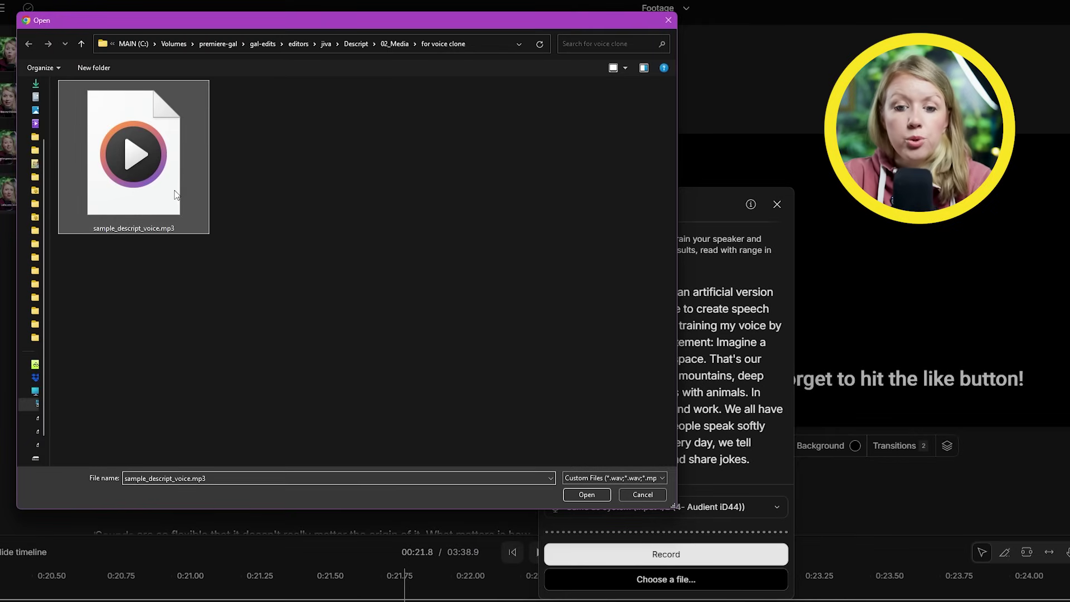
pyautogui.click(586, 495)
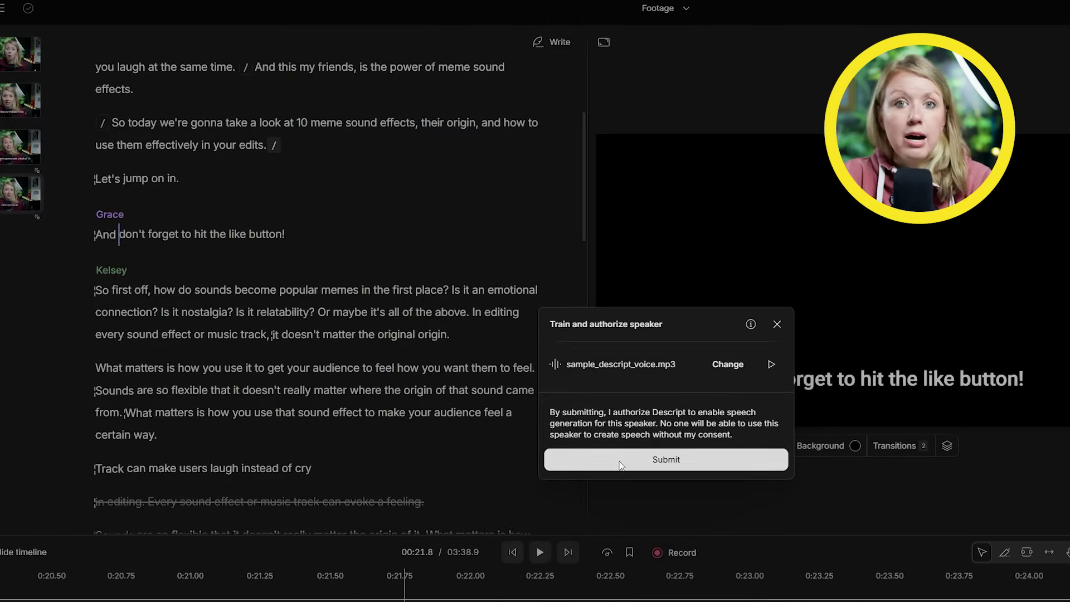
pyautogui.click(620, 462)
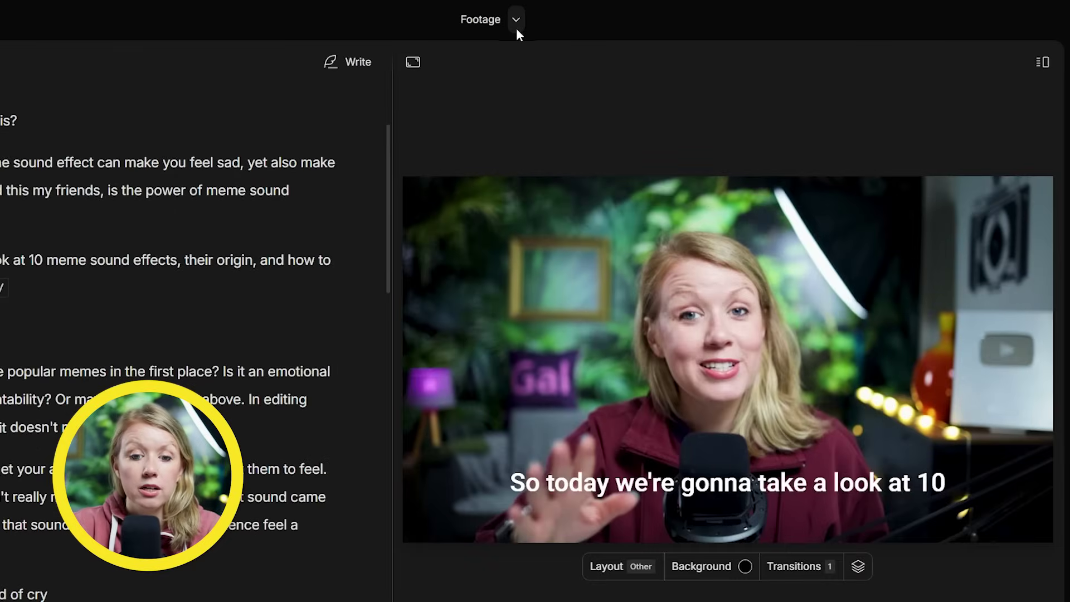
# Duplicate the Footage composition and switch the copy to Portrait 9:16
pyautogui.click(516, 22)
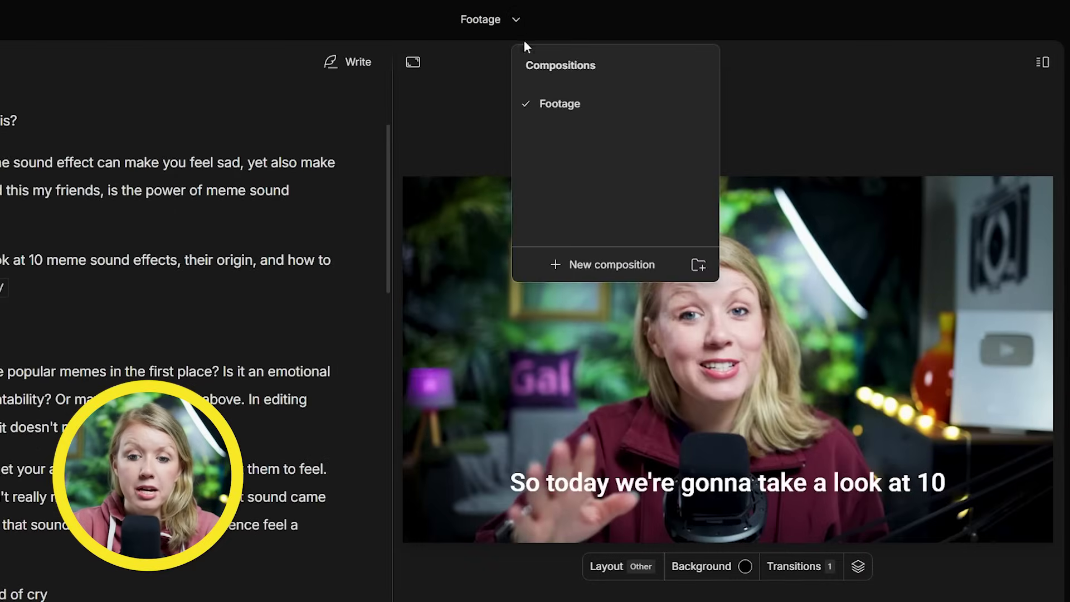
pyautogui.click(698, 103)
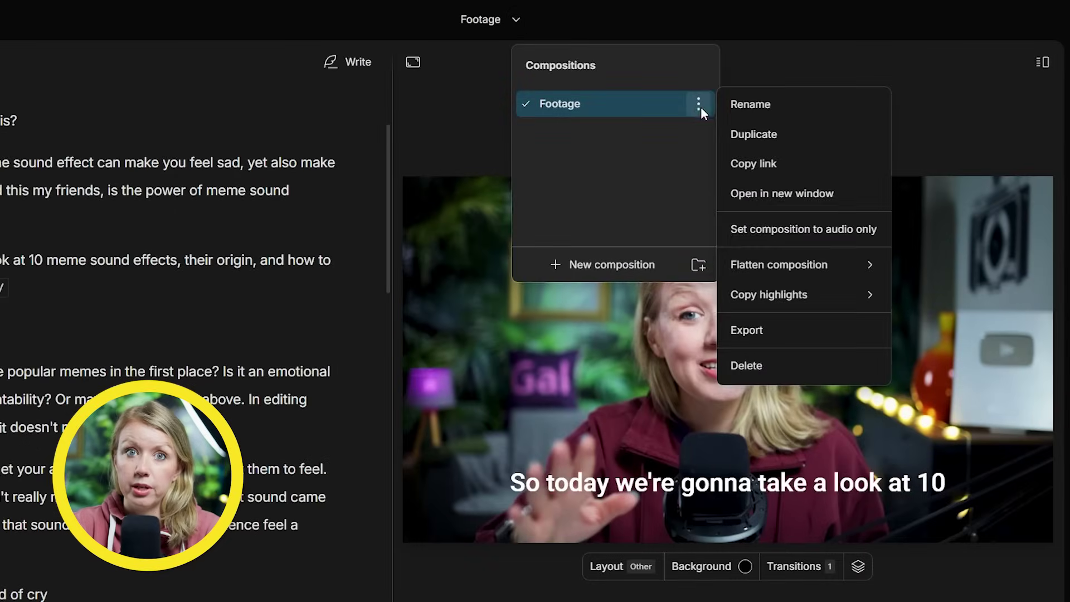
pyautogui.click(757, 144)
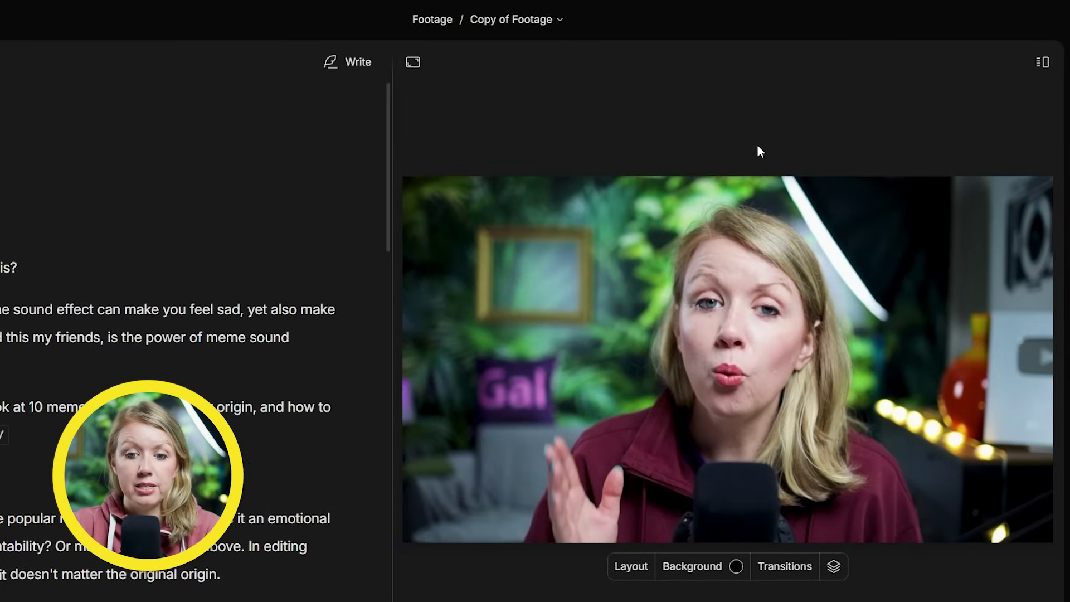
pyautogui.click(412, 63)
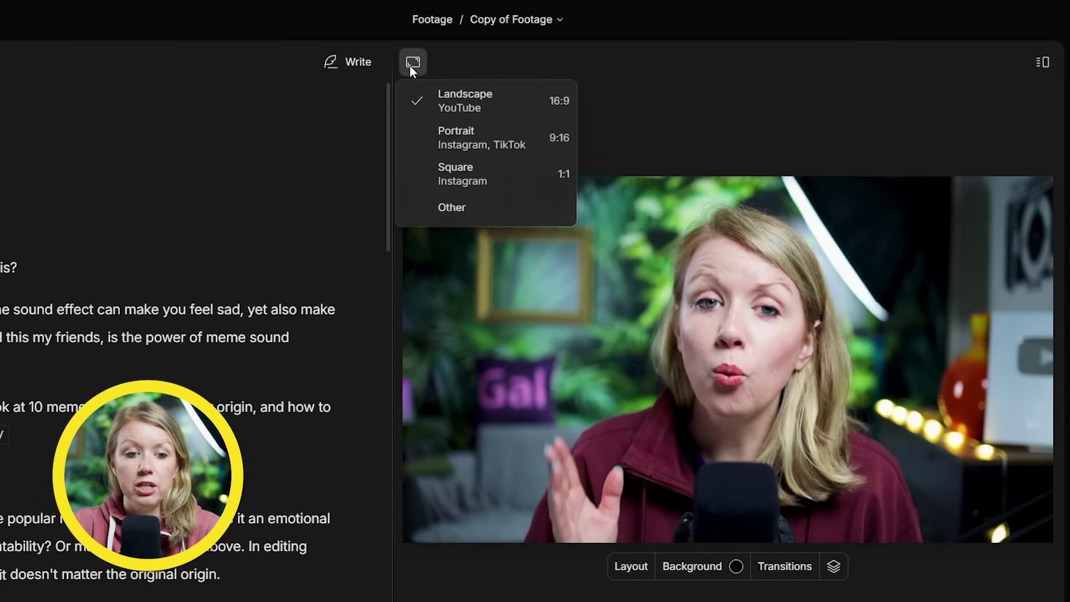
pyautogui.click(486, 143)
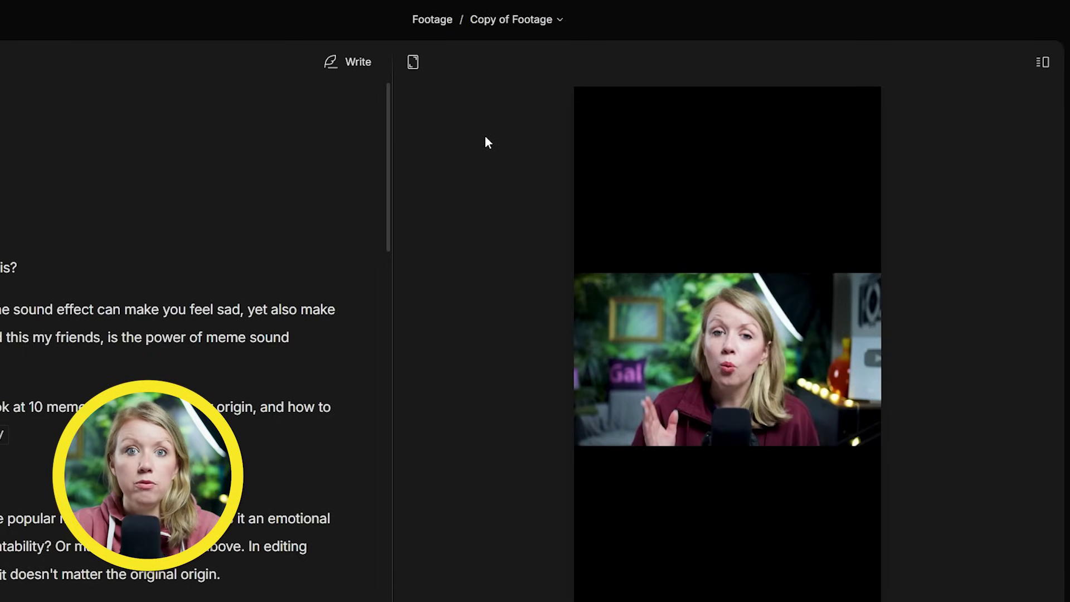
# Cut the paragraphs from "Let's jump on in." to "certain way." and return to Footage
pyautogui.moveTo(179, 409); pyautogui.dragTo(112, 230)
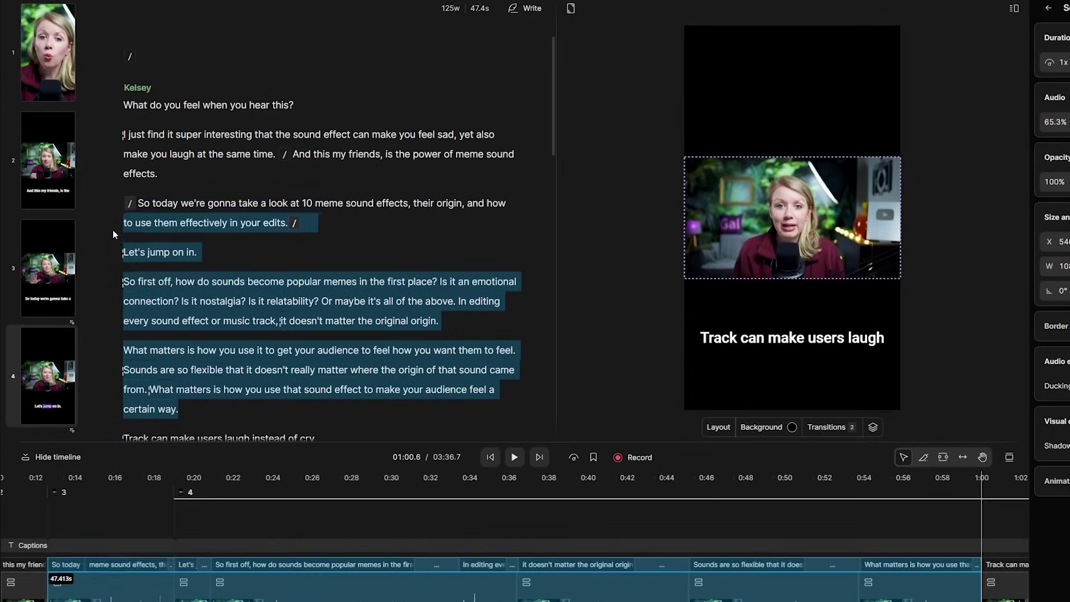
pyautogui.press('BackSpace')
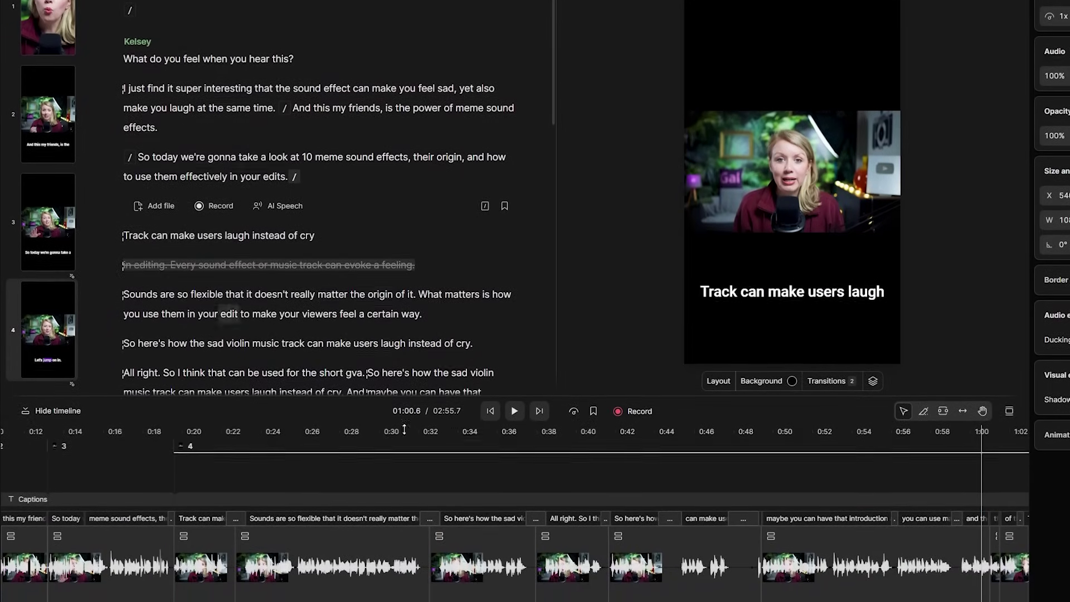
pyautogui.scroll(-5, 404, 429)
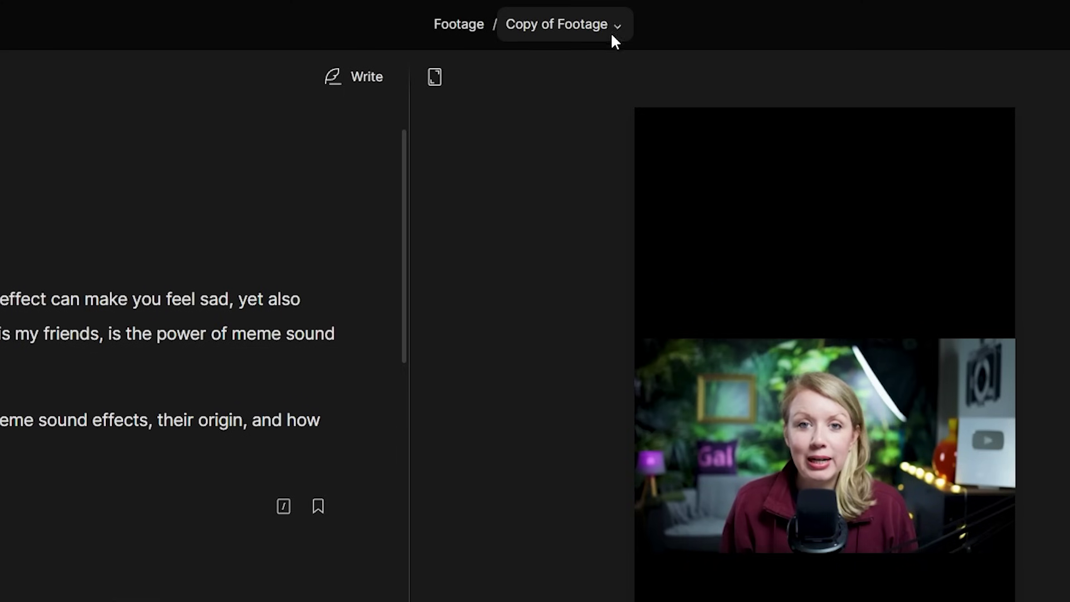
pyautogui.click(611, 30)
pyautogui.moveTo(598, 171)
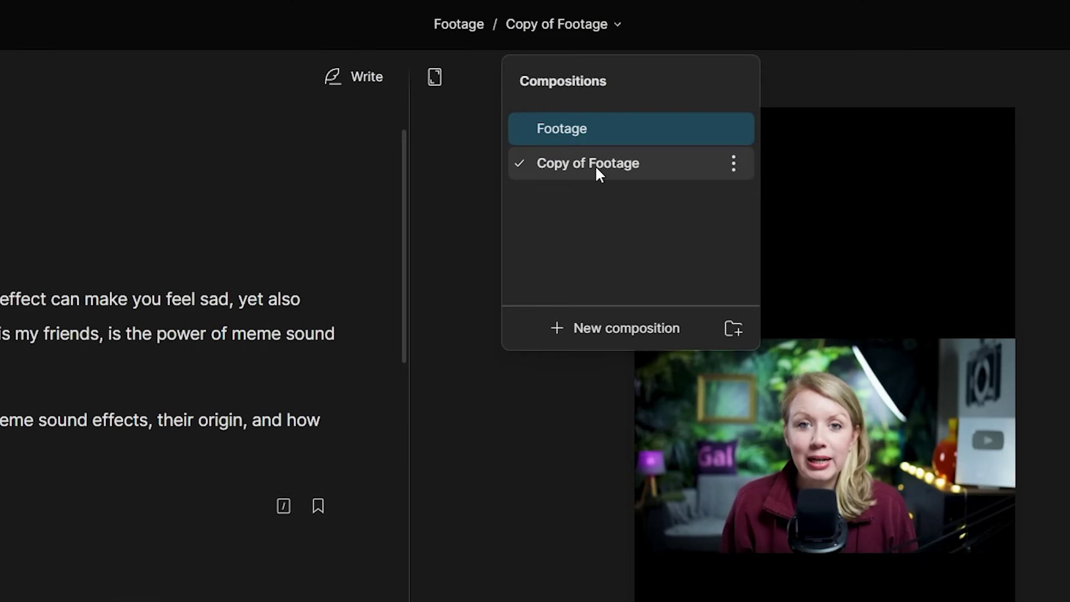
pyautogui.click(592, 130)
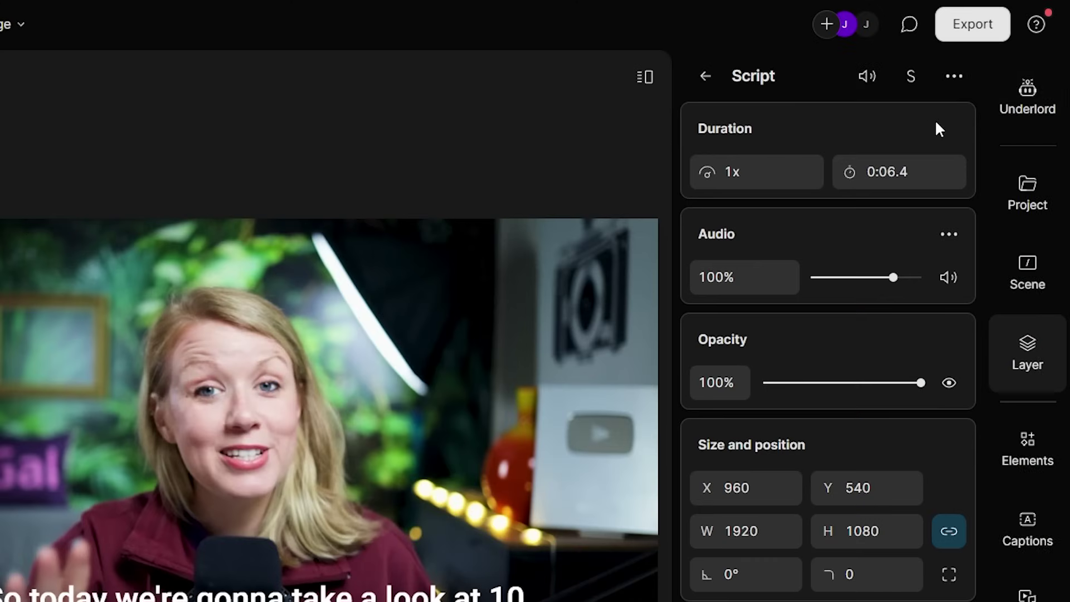
# Open the Underlord sidebar and scroll down to Create clips under Repurpose
pyautogui.click(1032, 96)
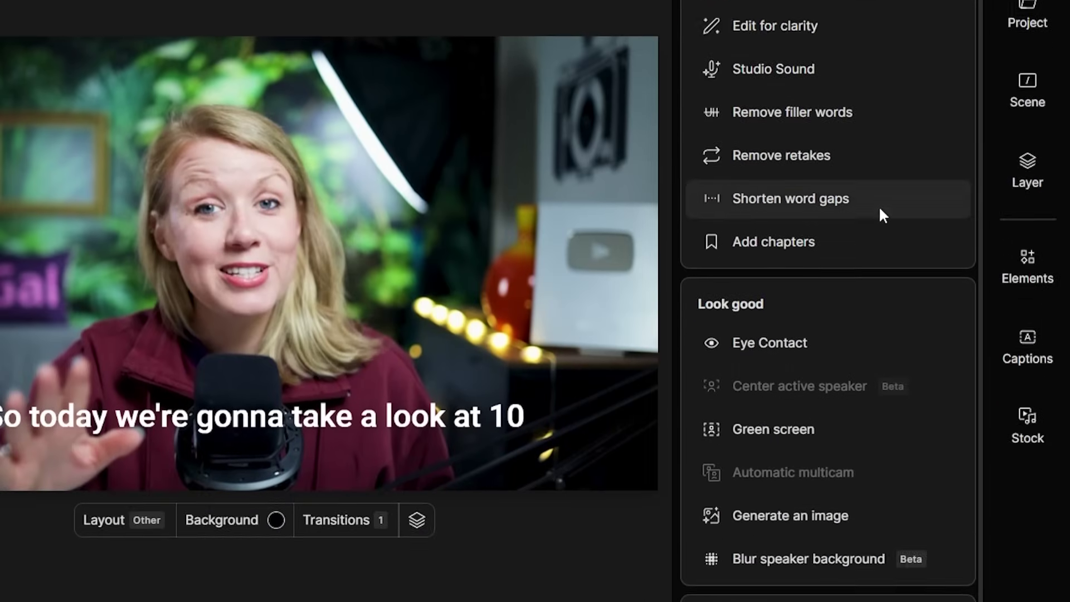
pyautogui.scroll(-4, 878, 390)
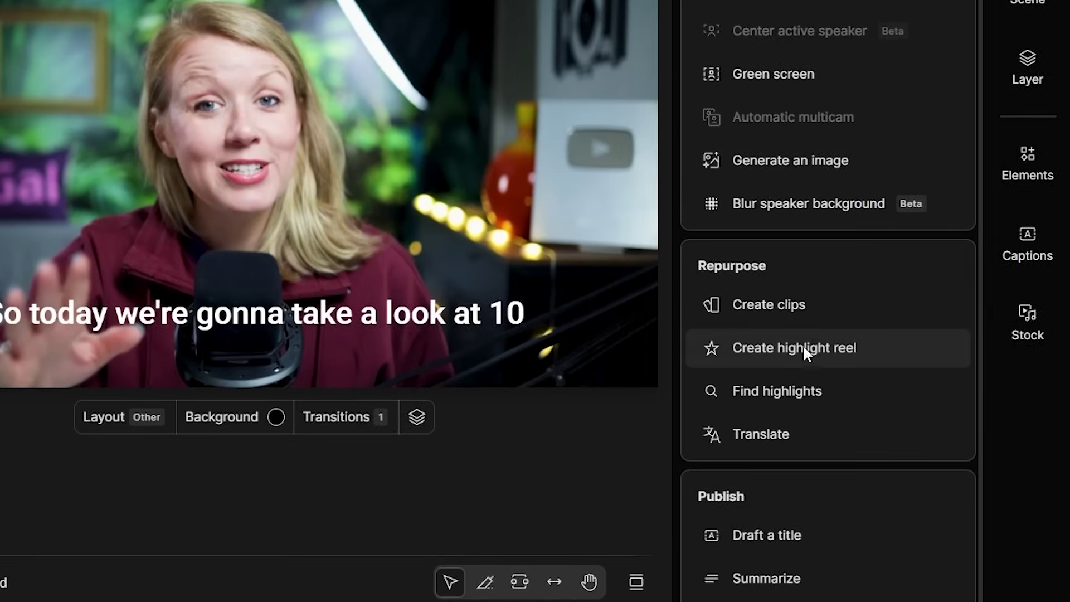
pyautogui.moveTo(803, 363)
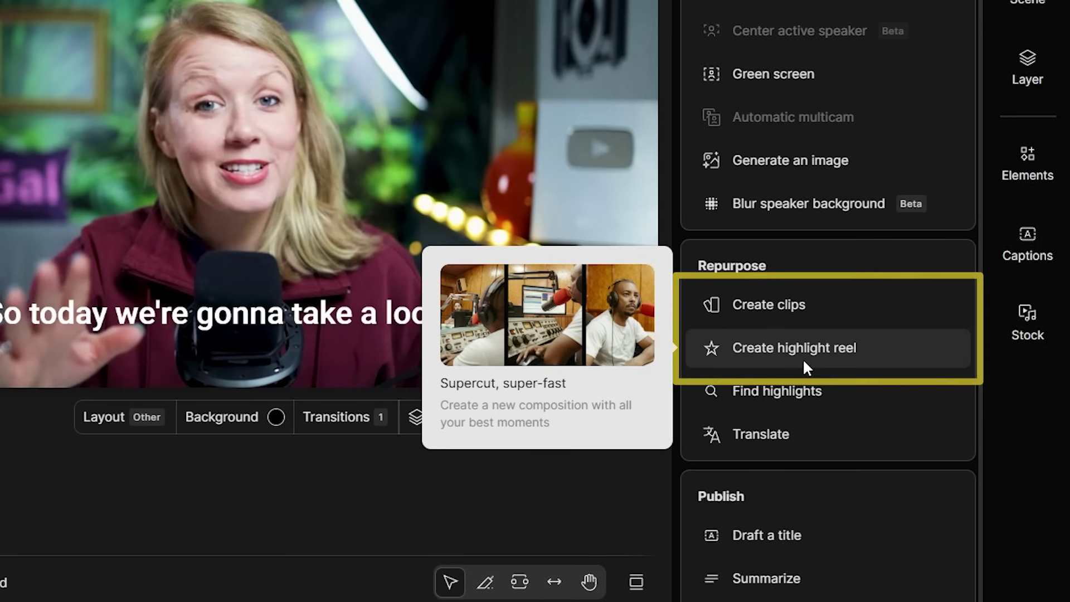
# Open the Create clips options and set the clip duration to 44 seconds
pyautogui.moveTo(797, 309)
pyautogui.click(797, 308)
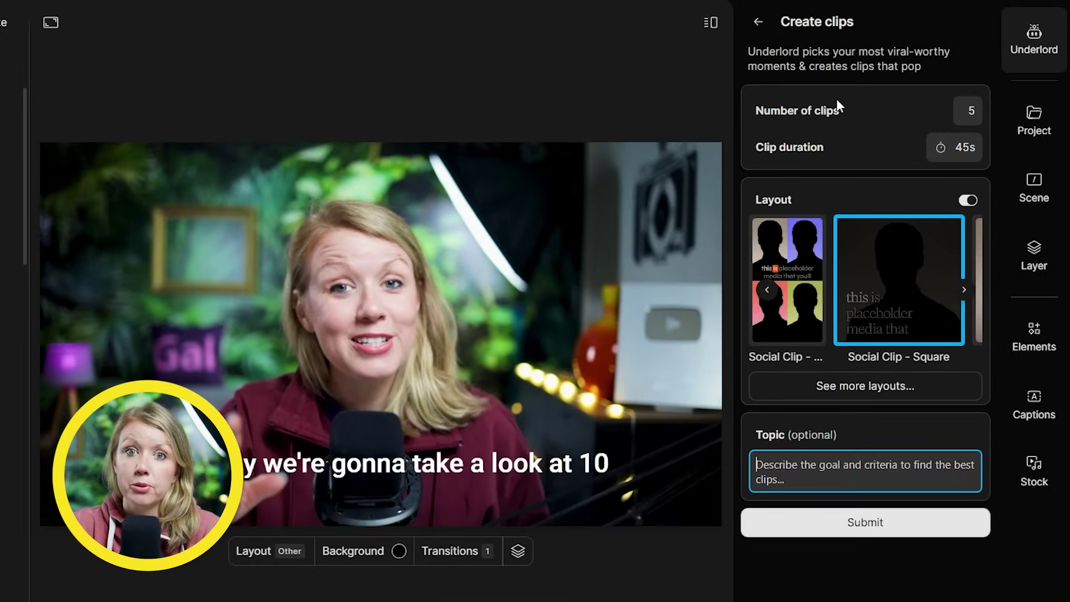
pyautogui.moveTo(970, 110); pyautogui.dragTo(935, 111)
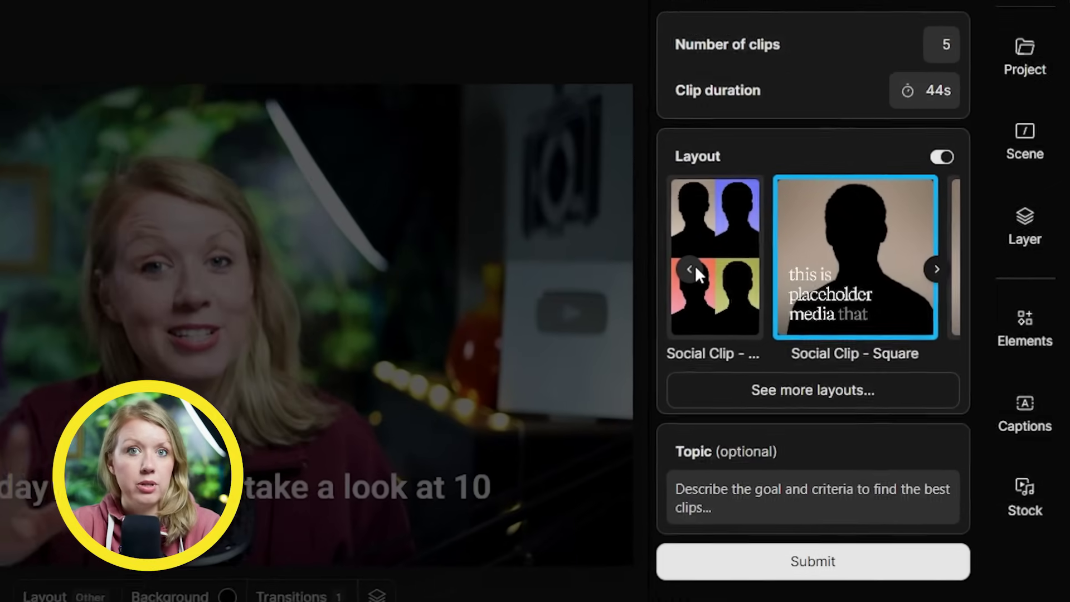
# Choose the stacked two-panel Social Clip layout, request clips for 5 best sound effects, and submit
pyautogui.click(767, 289)
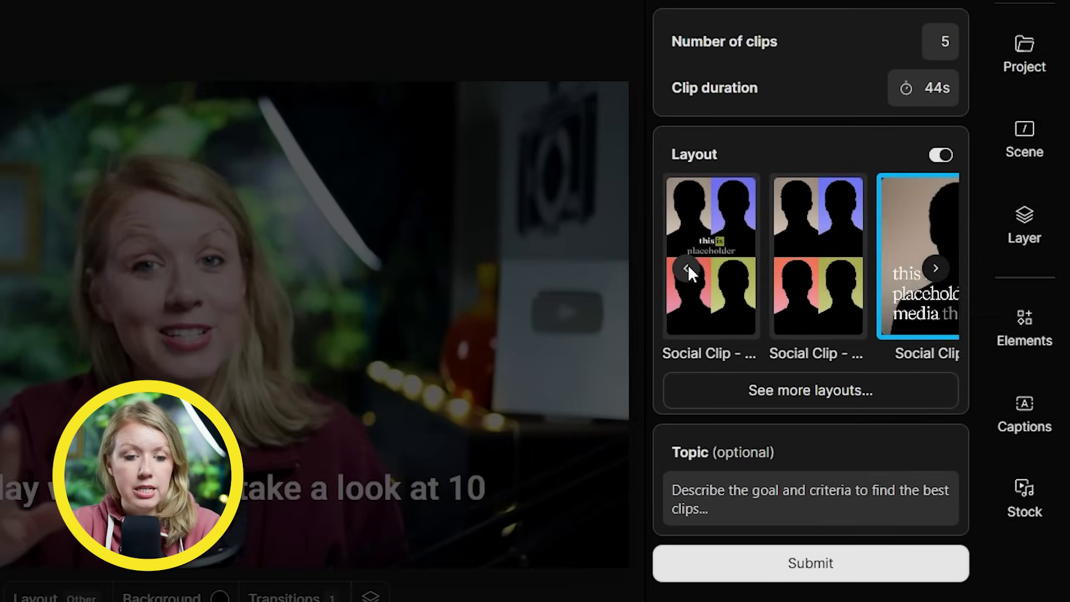
pyautogui.click(689, 267)
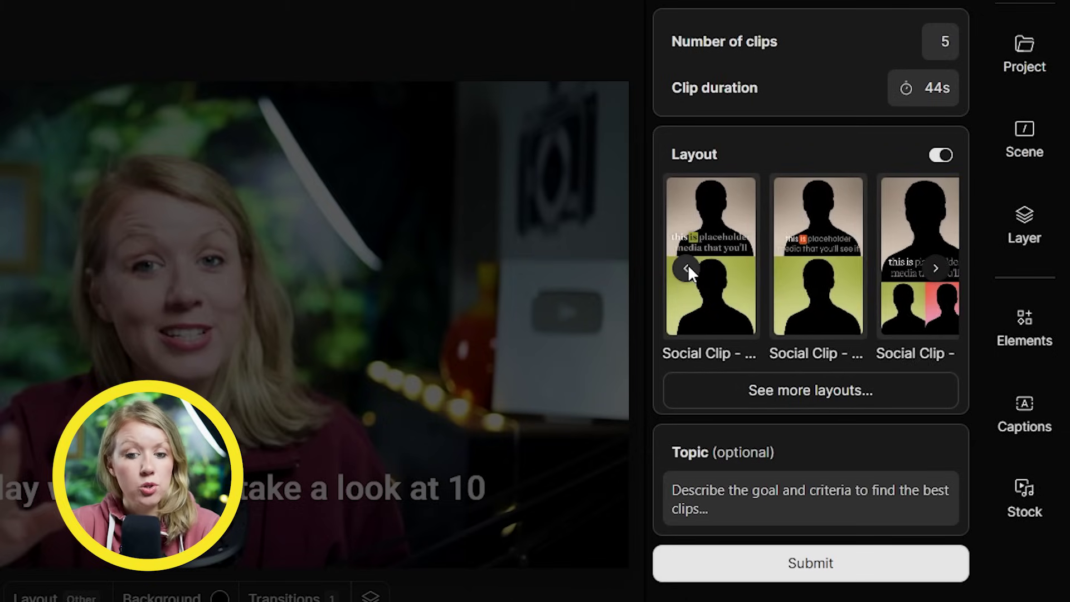
pyautogui.click(687, 268)
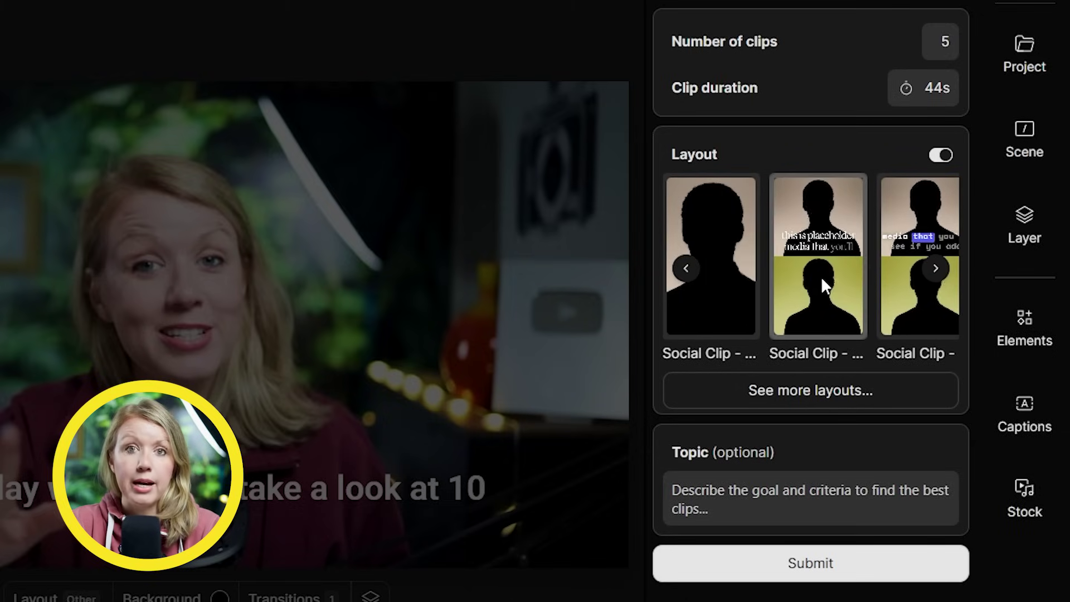
pyautogui.click(917, 294)
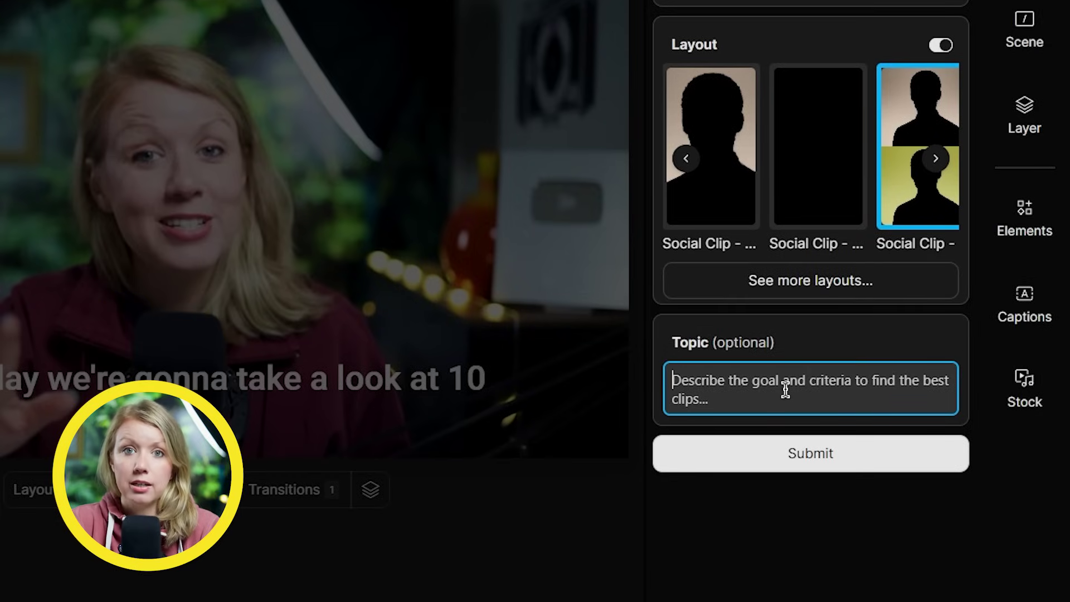
pyautogui.write('Pick 5 of th')
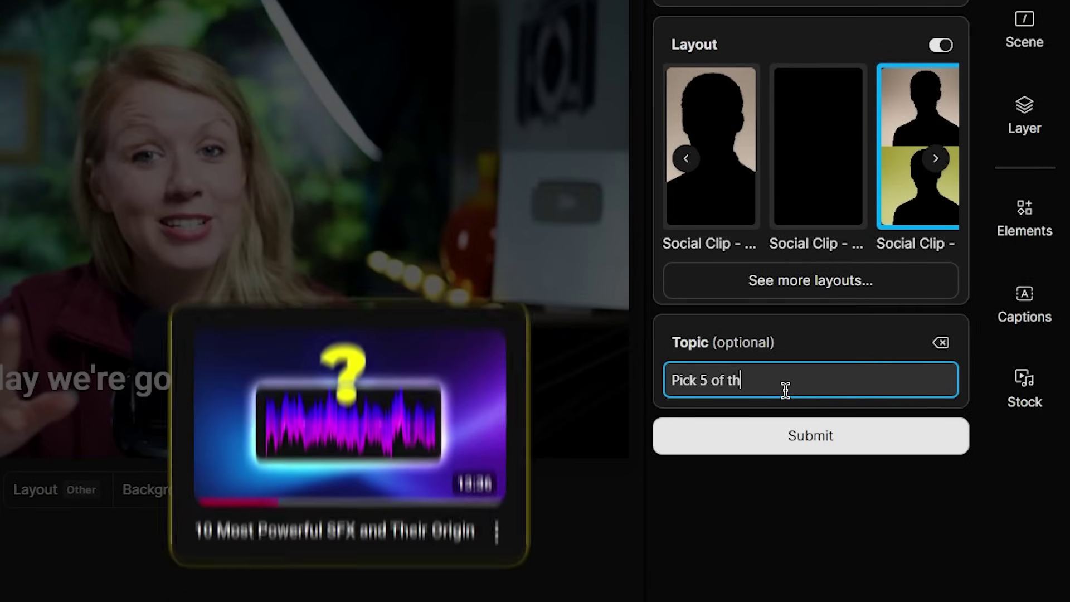
pyautogui.write('e best sound effects me')
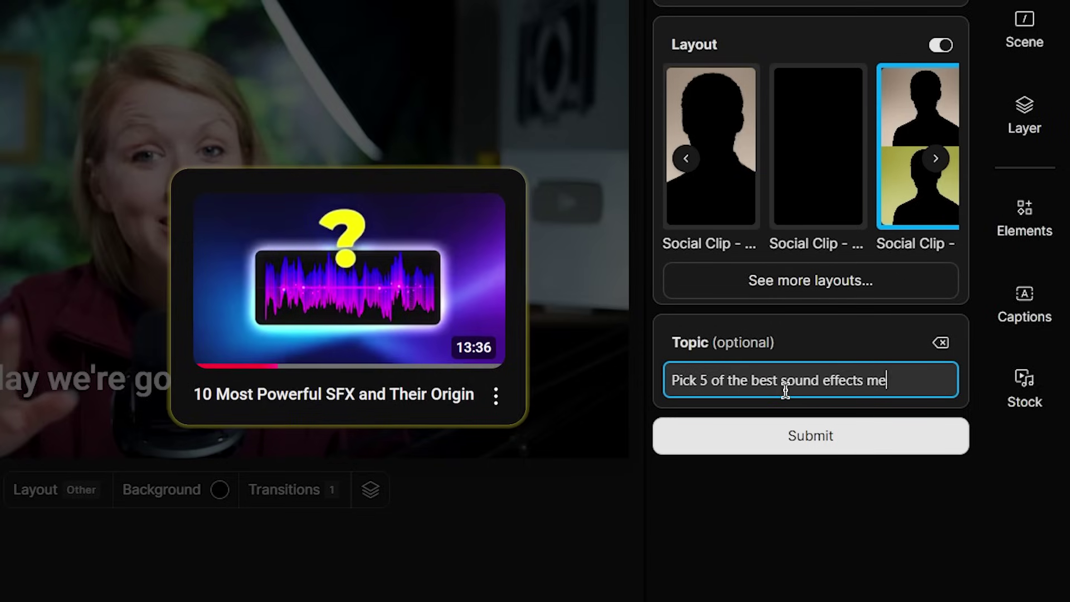
pyautogui.write('ntioned in the video and create a clip for each.')
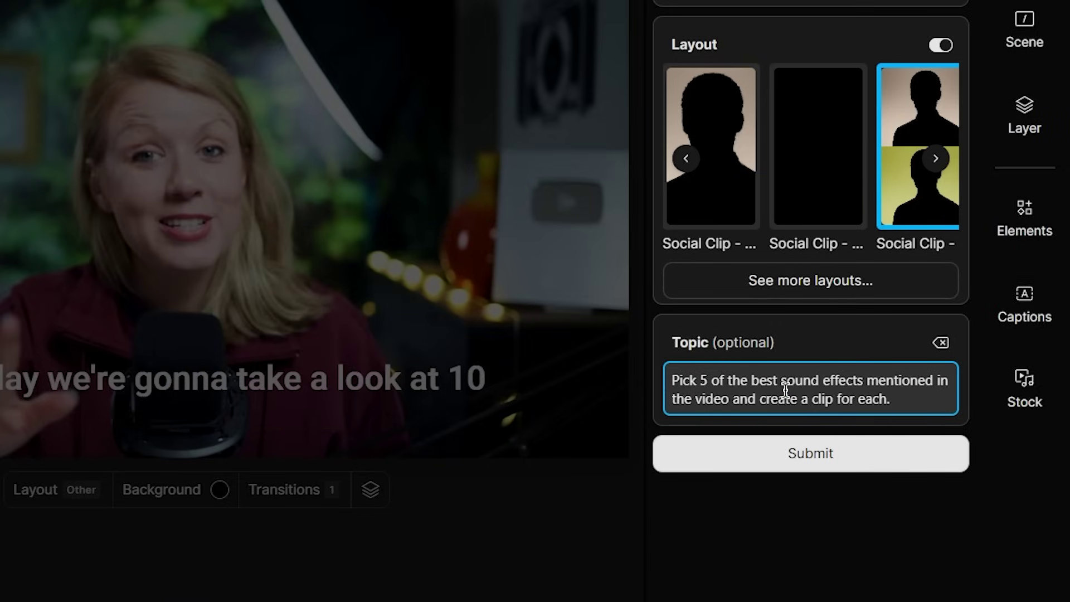
pyautogui.click(791, 461)
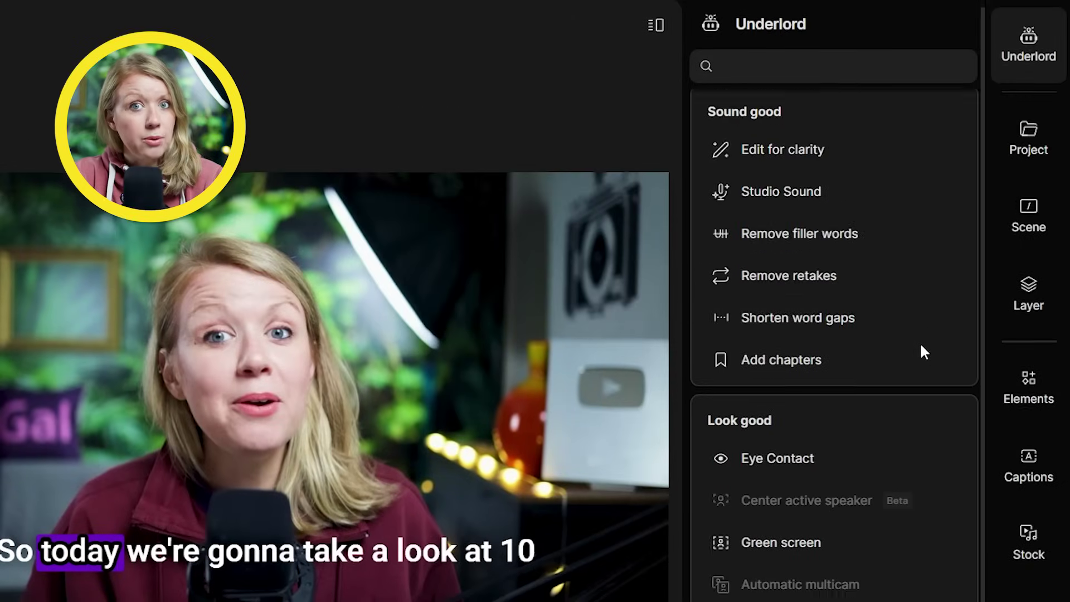
# Generate a highlight reel with 1m max duration in the vertical captioned layout
pyautogui.scroll(-4, 920, 342)
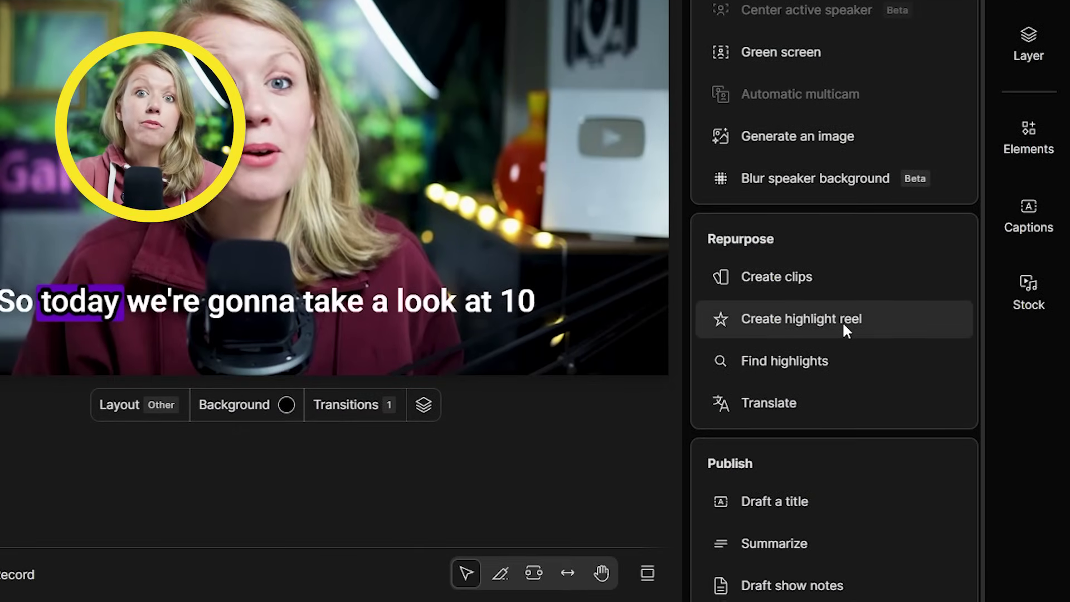
pyautogui.moveTo(844, 326)
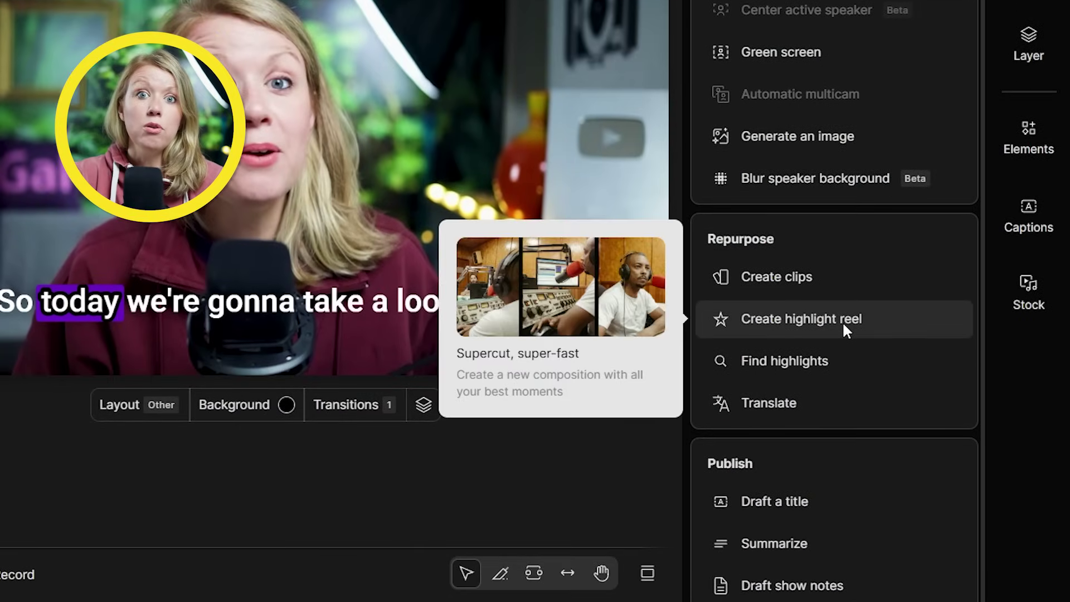
pyautogui.click(844, 329)
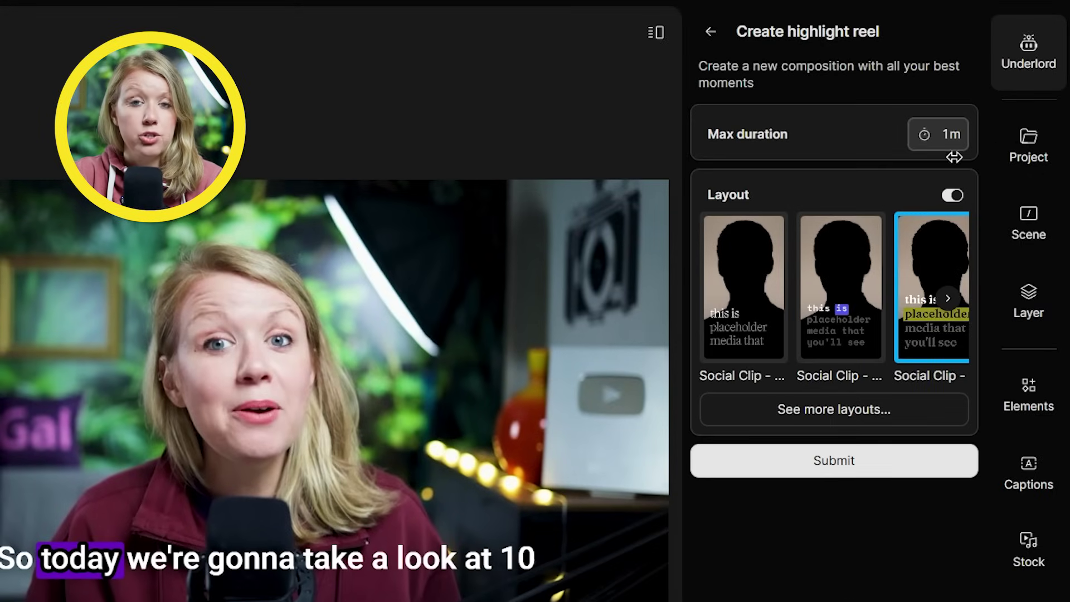
pyautogui.hscroll(3, 842, 306)
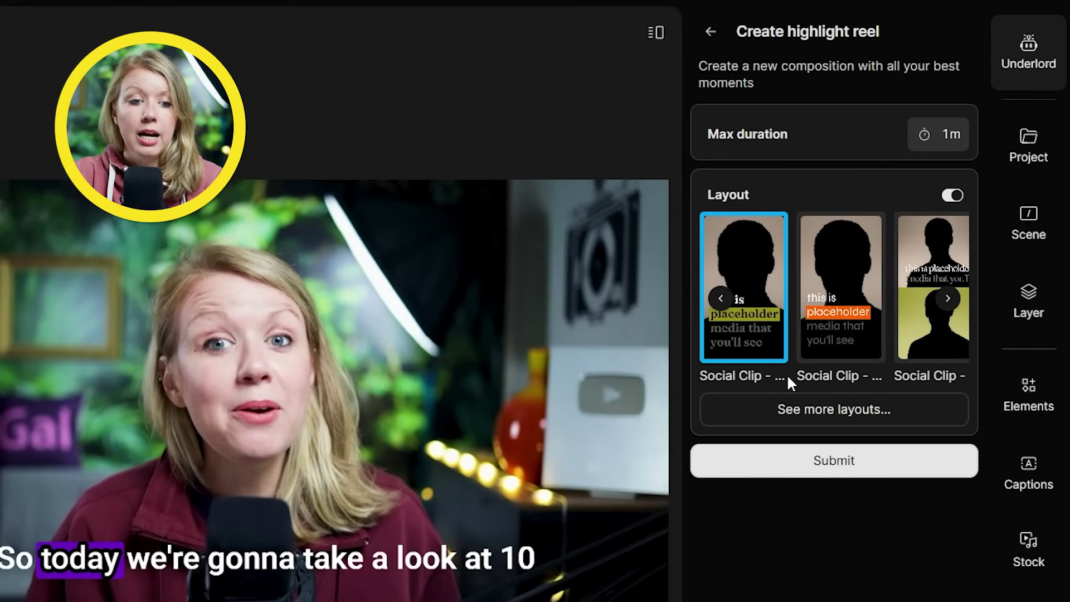
pyautogui.click(819, 466)
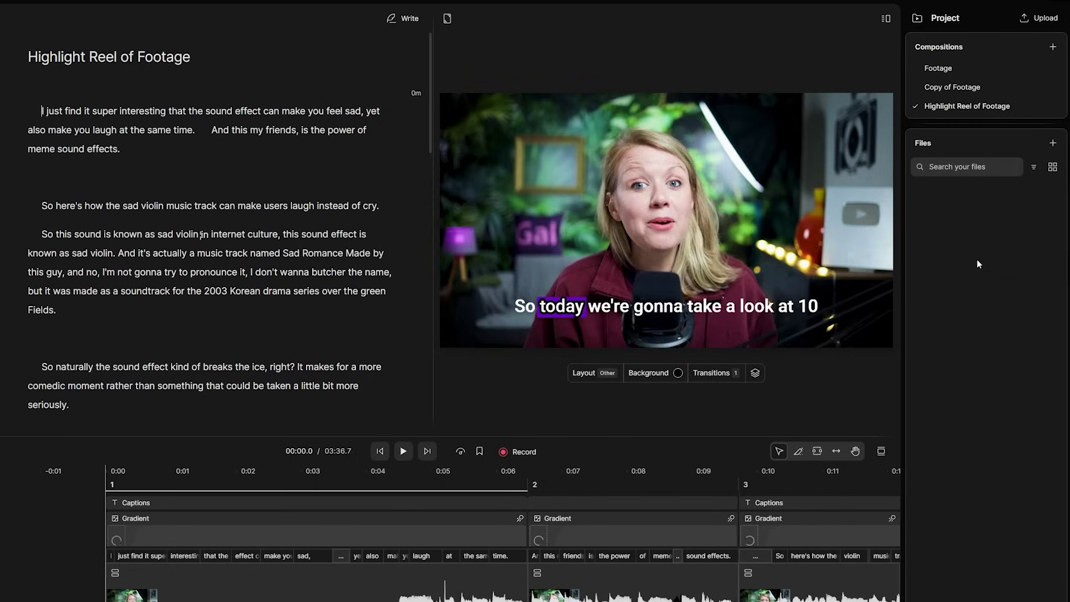
pyautogui.click(323, 520)
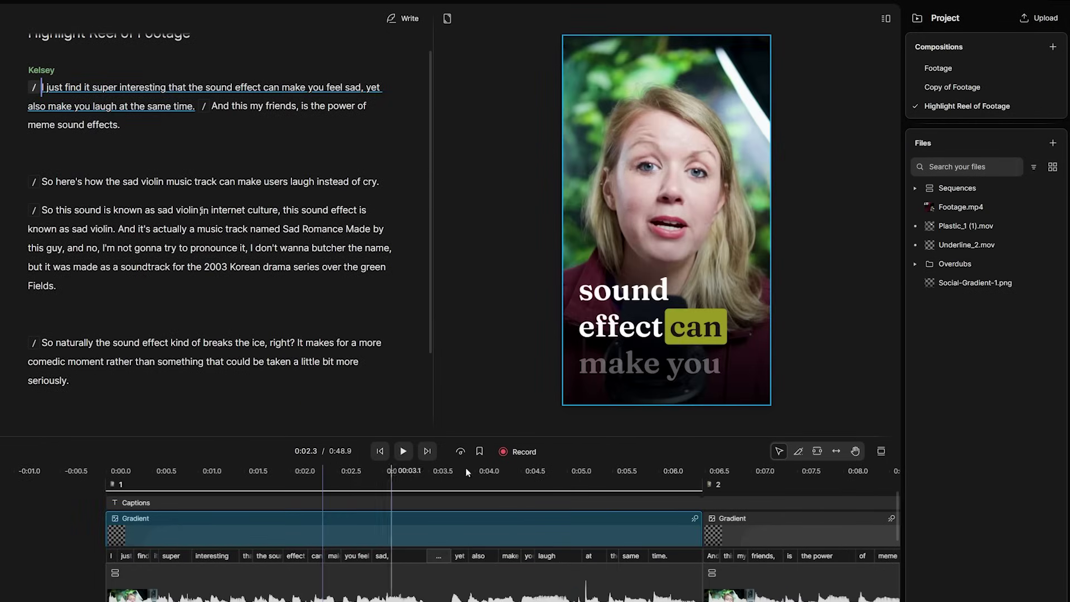
pyautogui.click(742, 332)
pyautogui.click(368, 535)
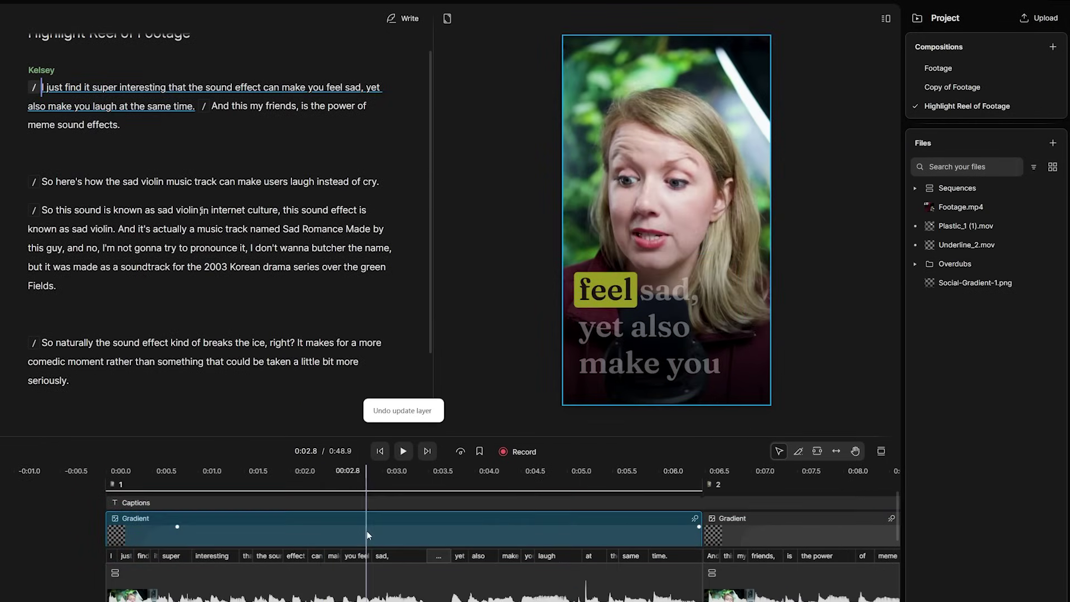
pyautogui.click(754, 372)
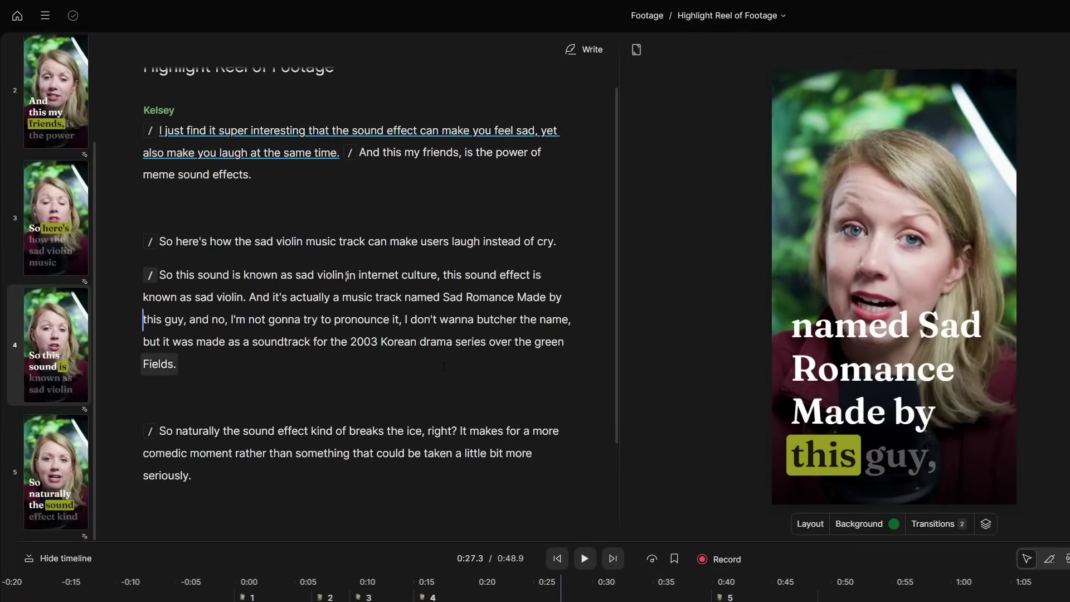
pyautogui.scroll(1, 443, 366)
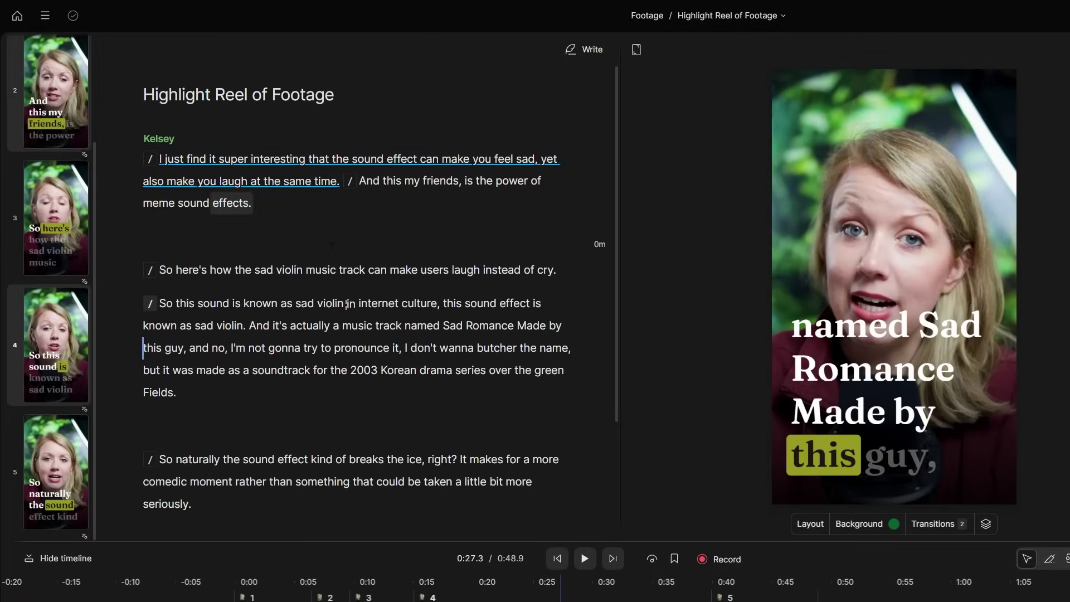
pyautogui.click(784, 16)
# Copy the paragraph beginning "It is clear…" from the Footage composition
pyautogui.click(727, 87)
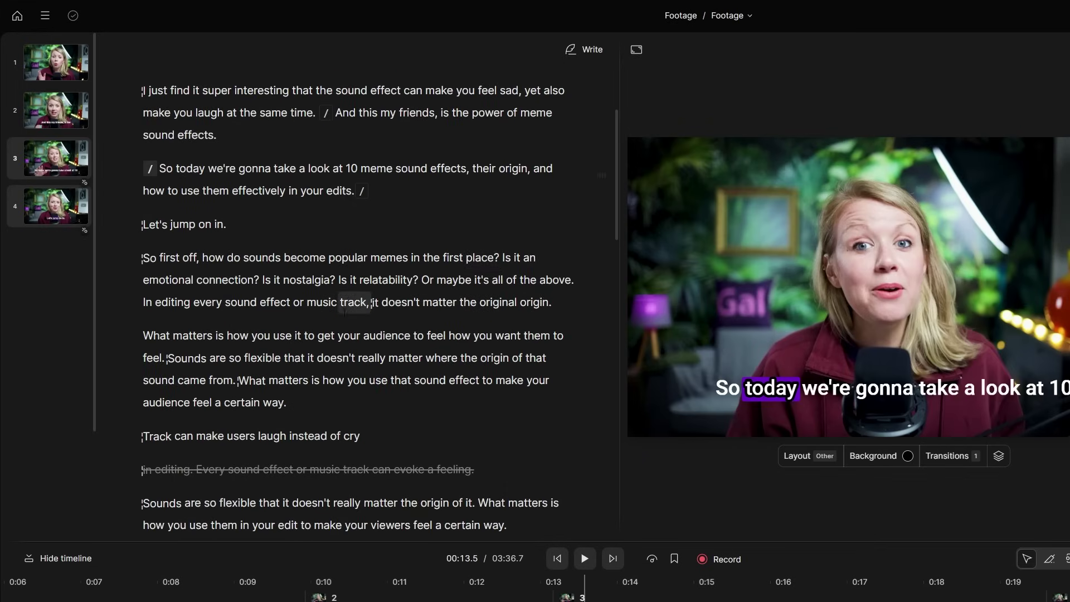
pyautogui.scroll(-20, 345, 312)
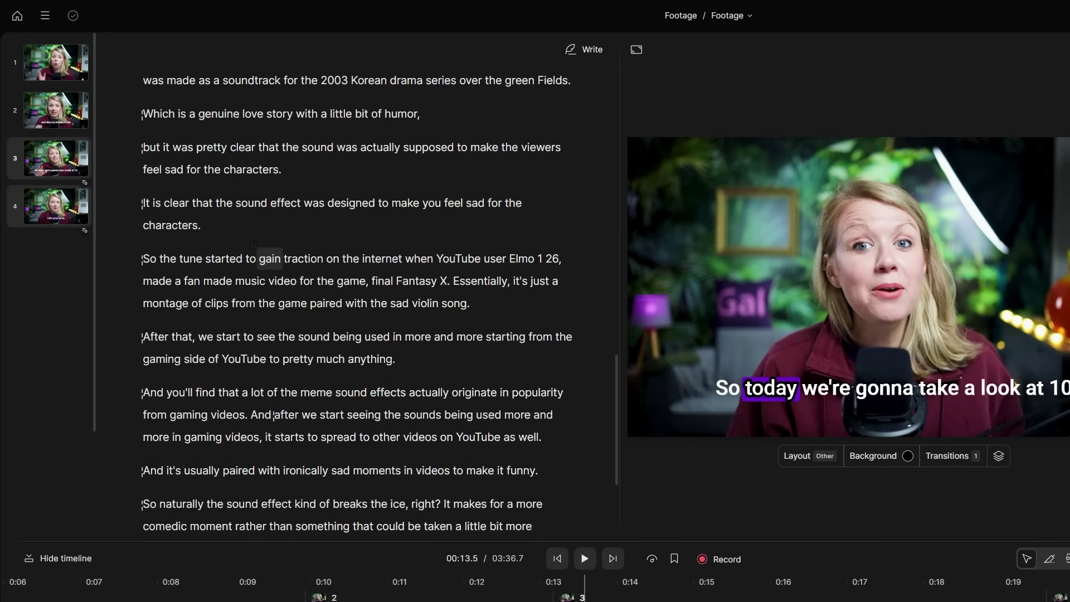
pyautogui.moveTo(157, 217); pyautogui.dragTo(123, 205)
pyautogui.hotkey('ctrl', 'c')
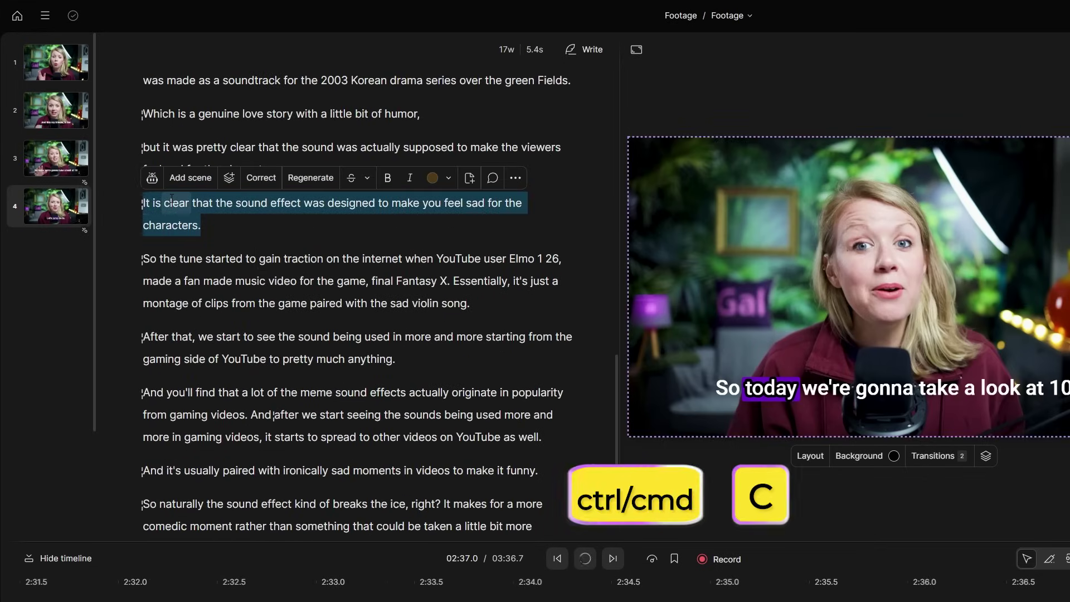
# Paste the line into Highlight Reel of Footage and play it back to check
pyautogui.click(750, 17)
pyautogui.click(751, 123)
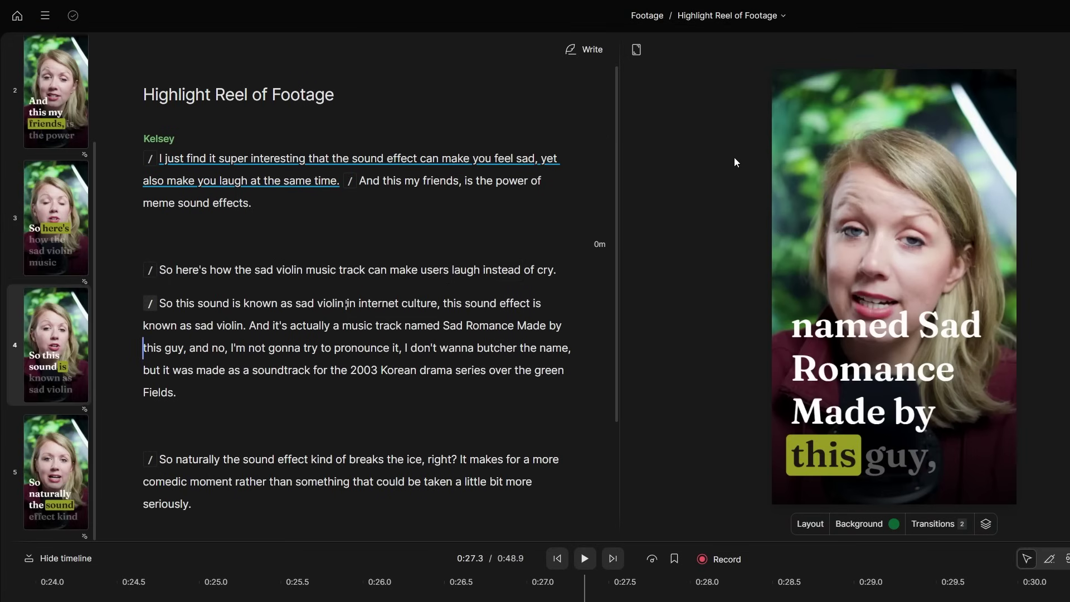
pyautogui.hotkey('ctrl', 'v')
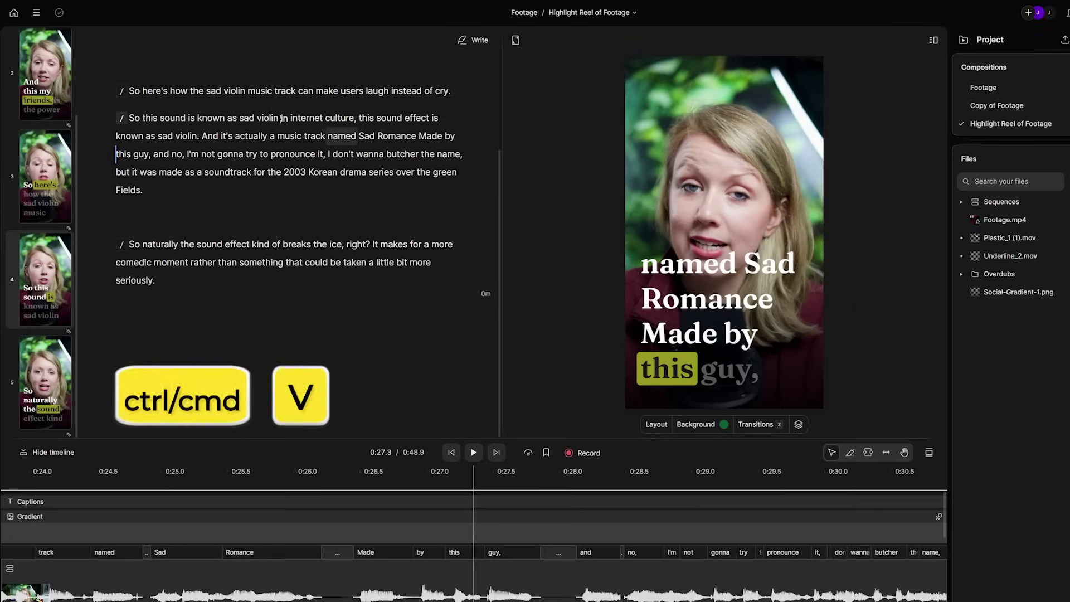
pyautogui.press('space')
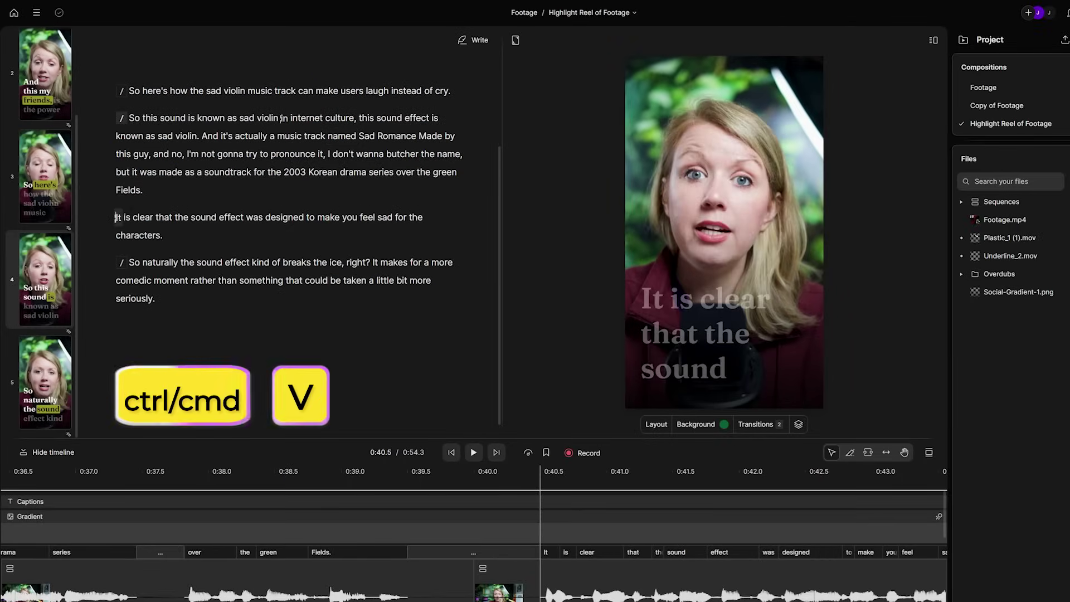
pyautogui.scroll(-5, 592, 574)
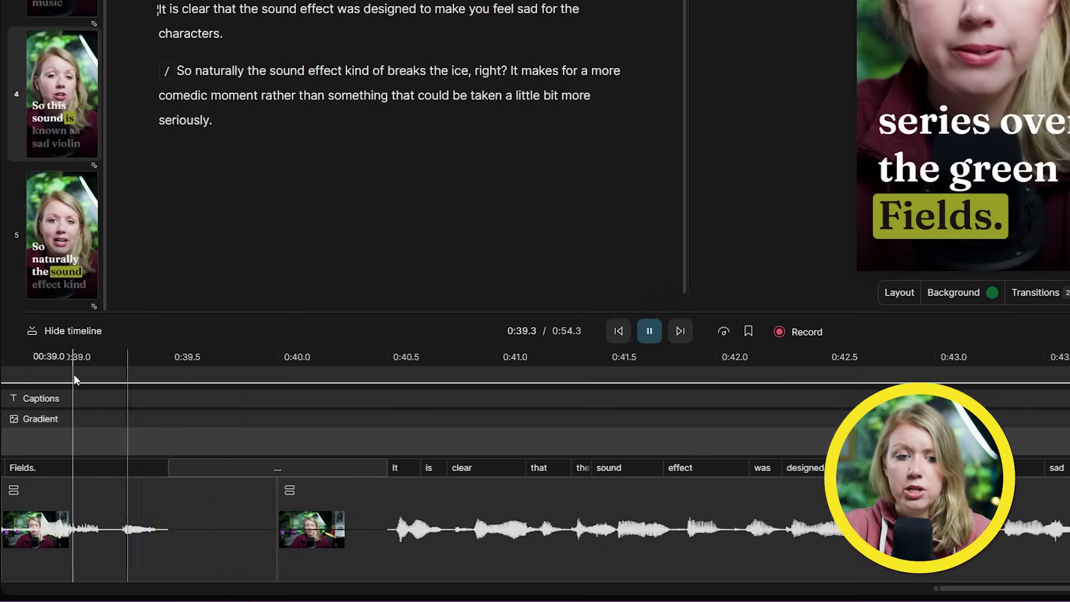
pyautogui.hscroll(-5, 479, 450)
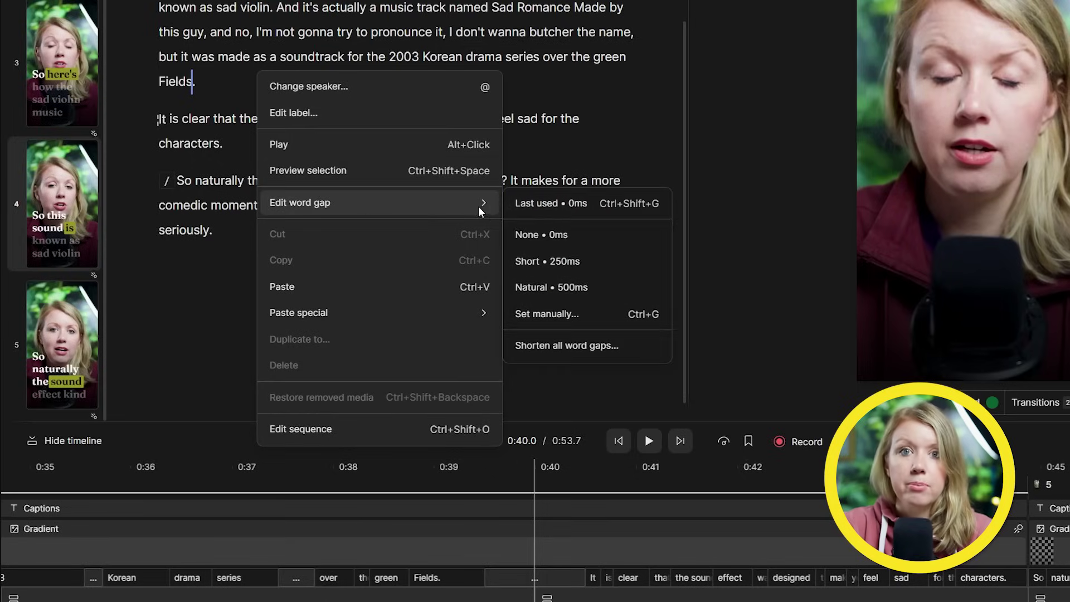
# Set the word gap before the pasted line to None • 0ms
pyautogui.click(538, 234)
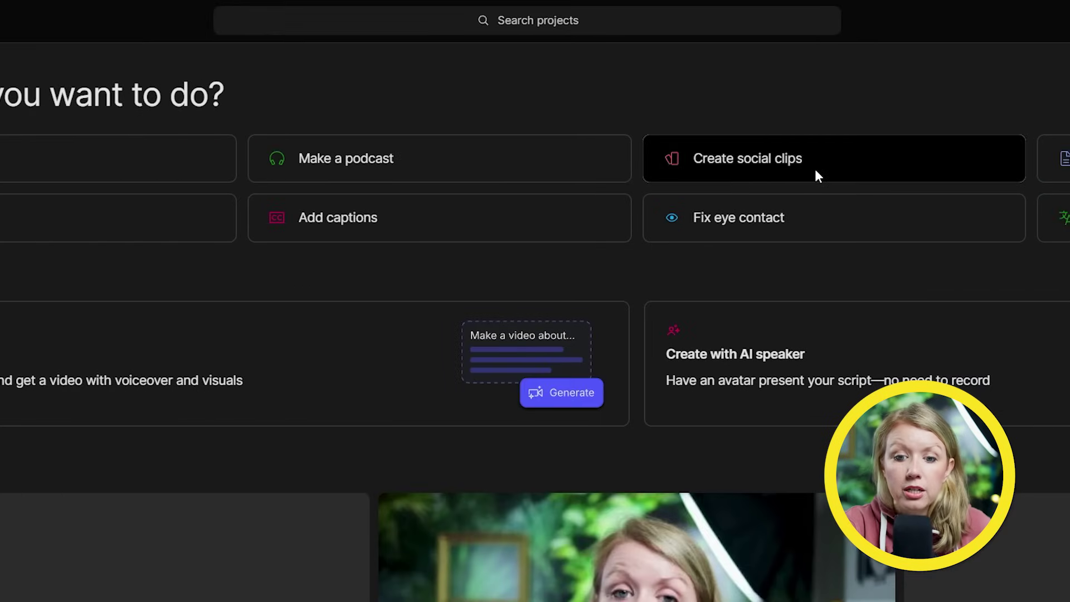
# Start a Create social clips project from the home screen using a YouTube video link
pyautogui.click(815, 169)
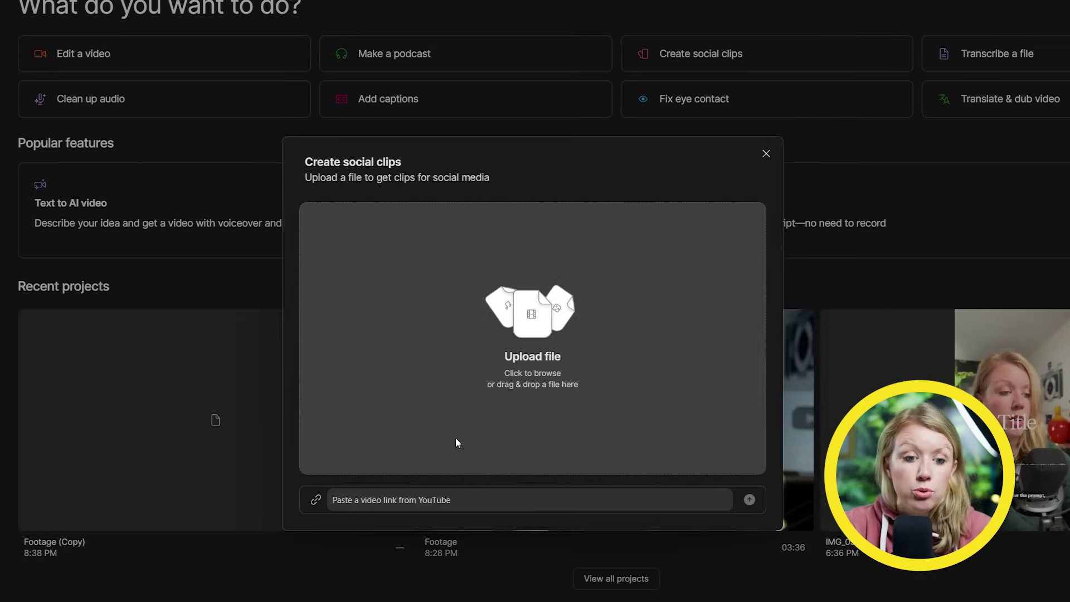
pyautogui.click(371, 601)
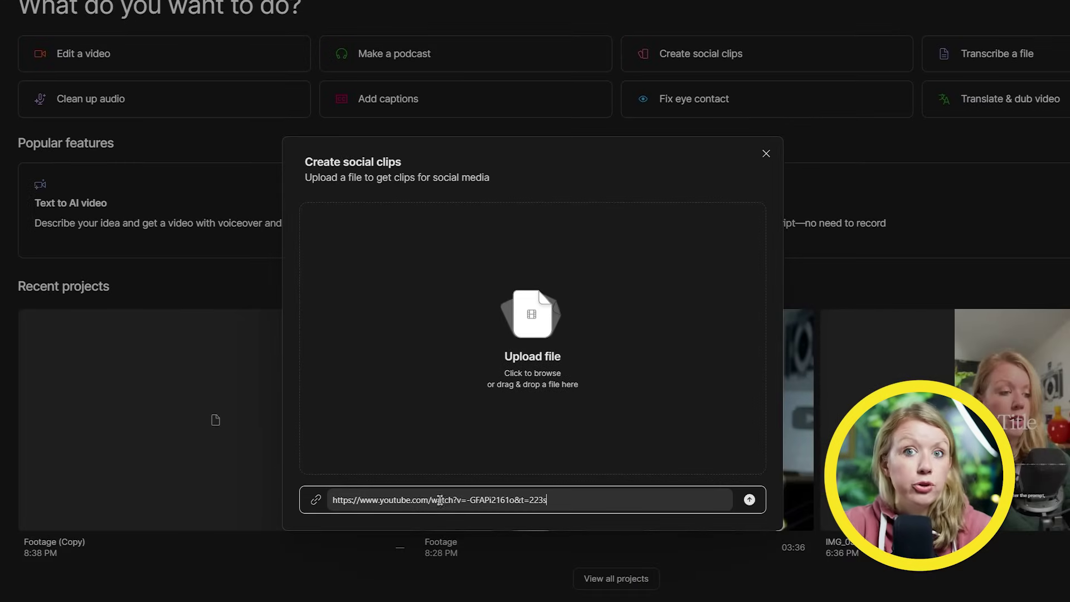